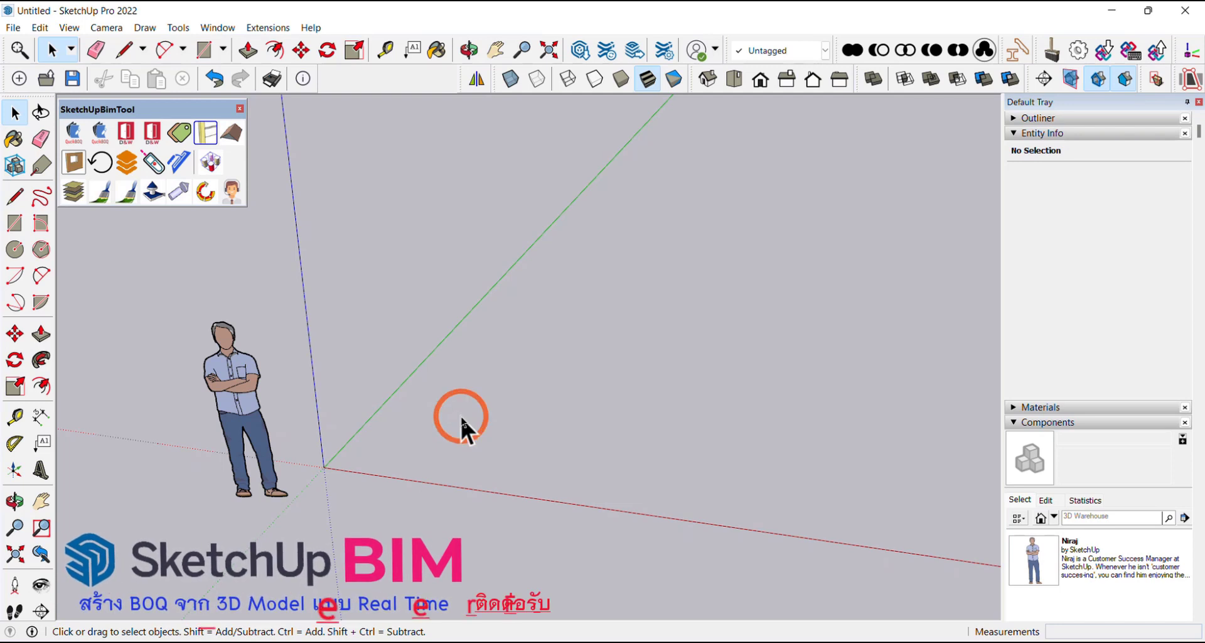
- Draw a 4 × 4 m rectangle starting at the axes origin
middle_drag(460, 414, 457, 363)
scroll(317, 428, up, 2)
scroll(318, 423, up, 1)
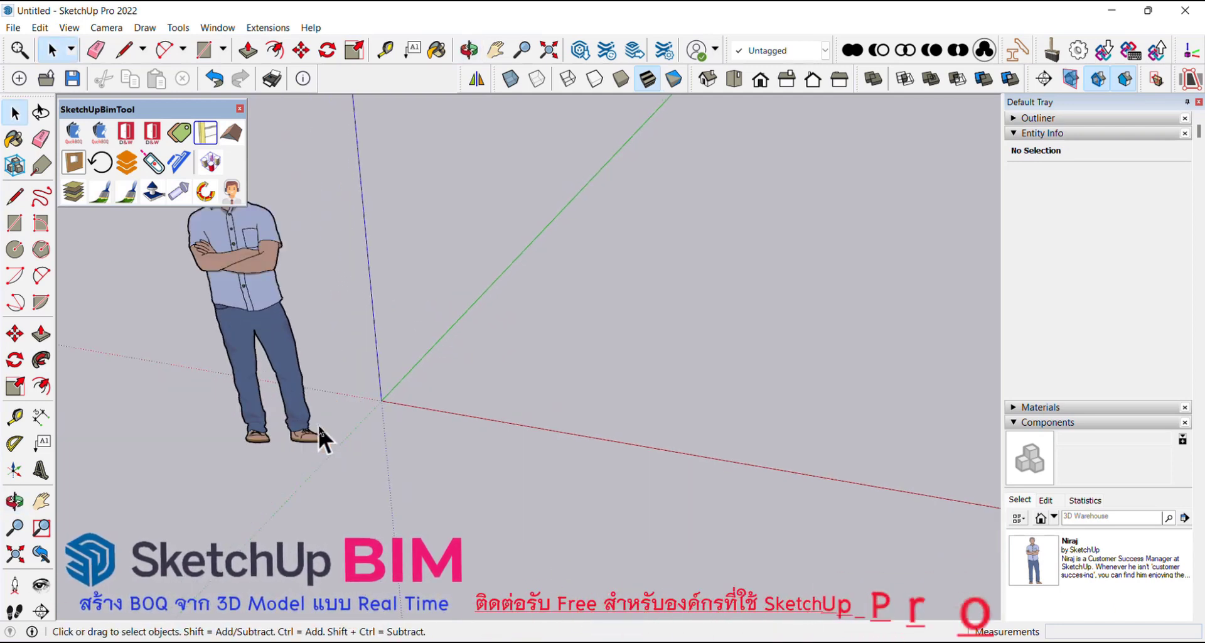
scroll(317, 423, down, 2)
scroll(318, 423, down, 1)
scroll(318, 425, down, 1)
scroll(324, 421, down, 1)
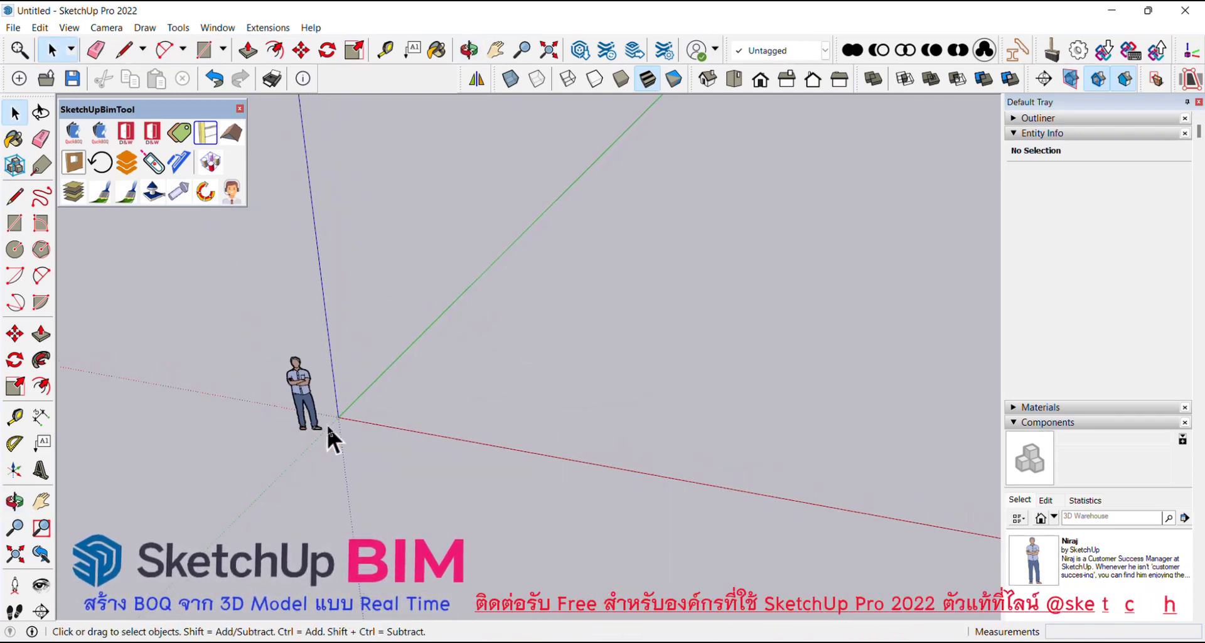
key(r)
click(338, 416)
text(4,4)
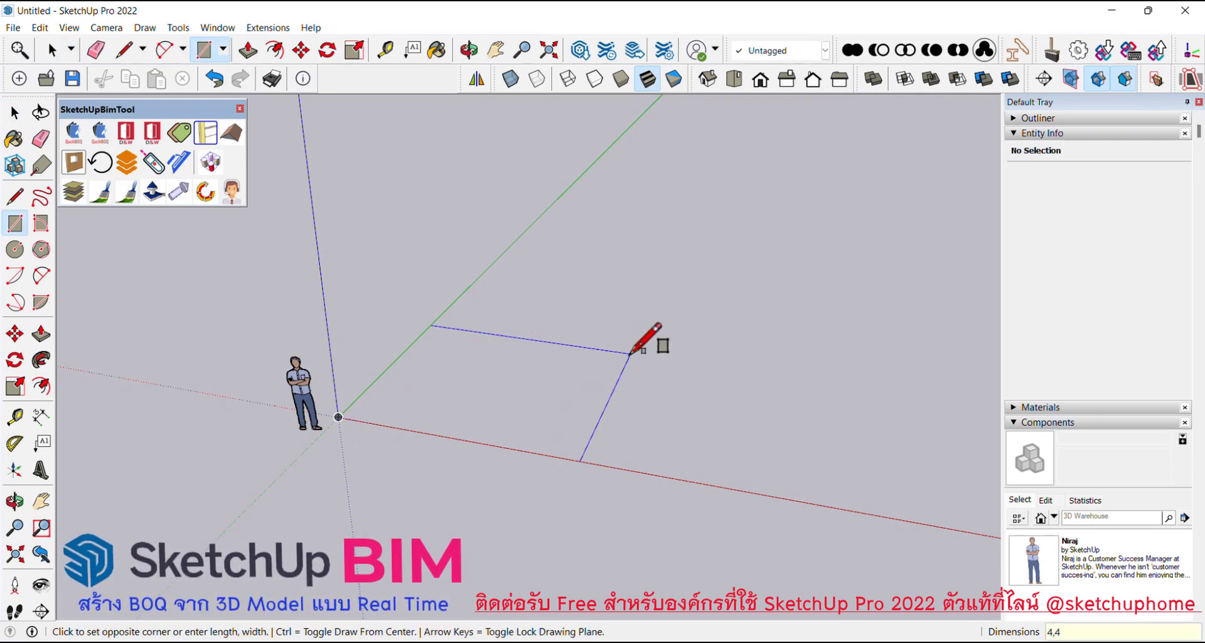
key(Return)
- Push/Pull the rectangle up 0.2 m into a slab
key(p)
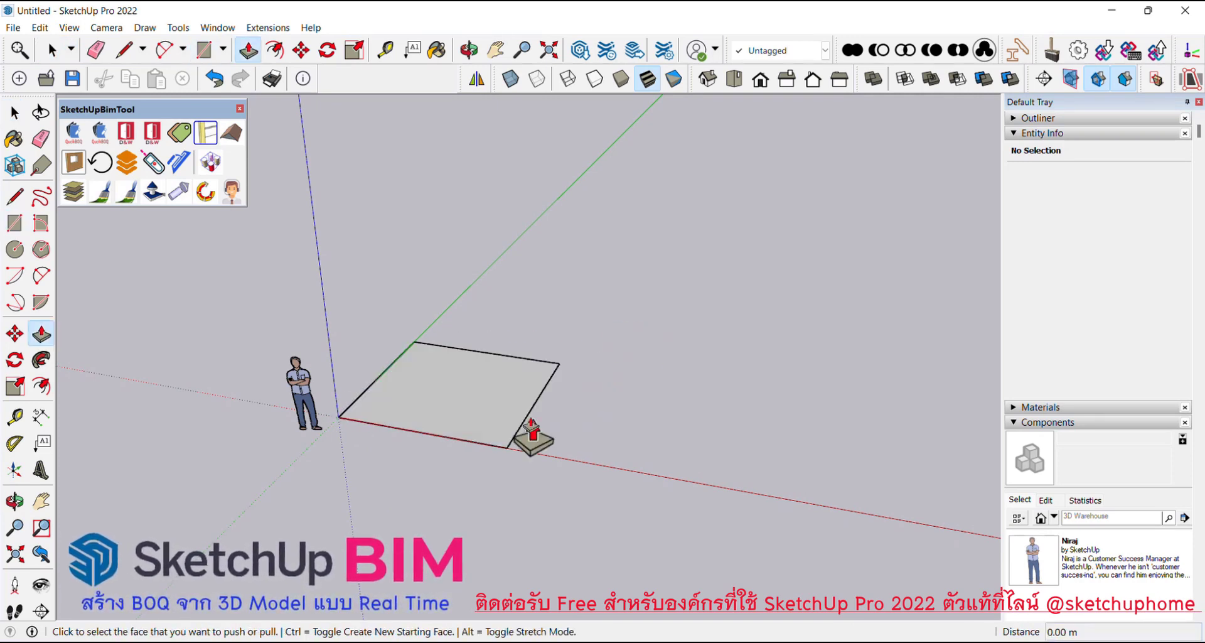
scroll(538, 430, up, 1)
click(484, 398)
scroll(484, 392, up, 1)
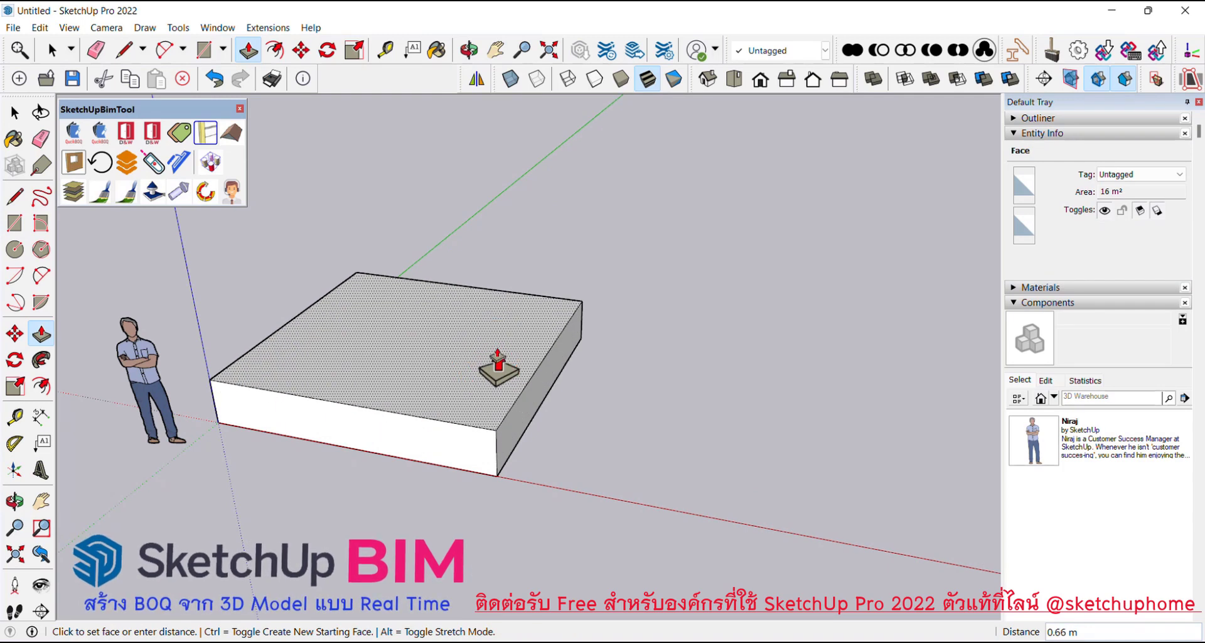
key(Return)
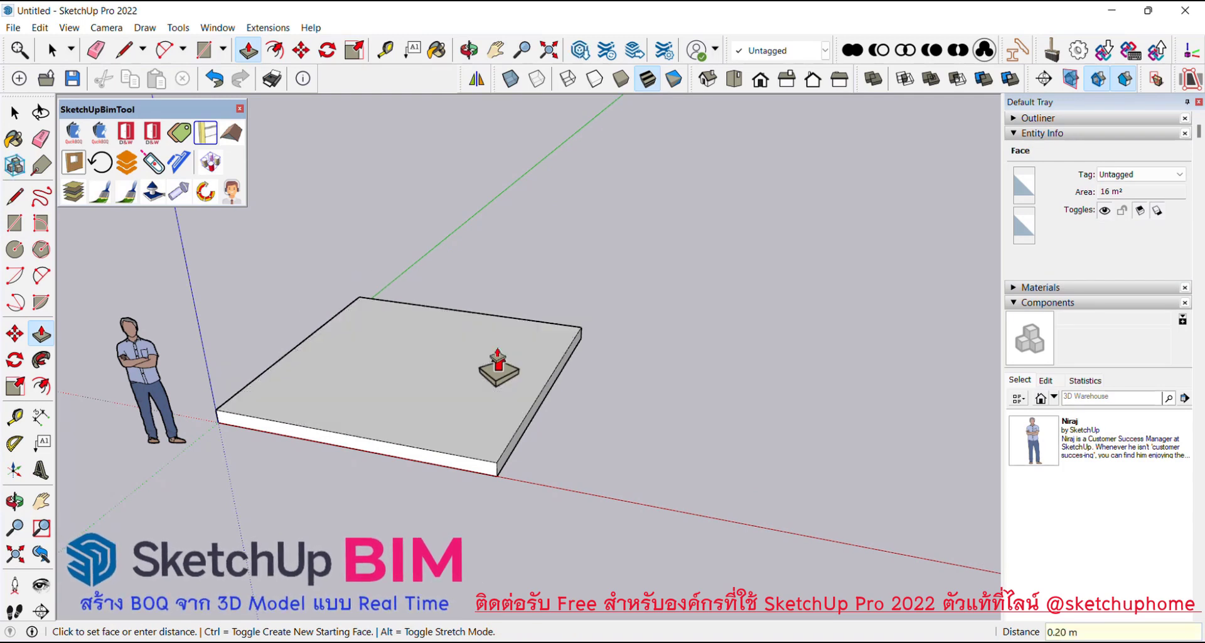
key(space)
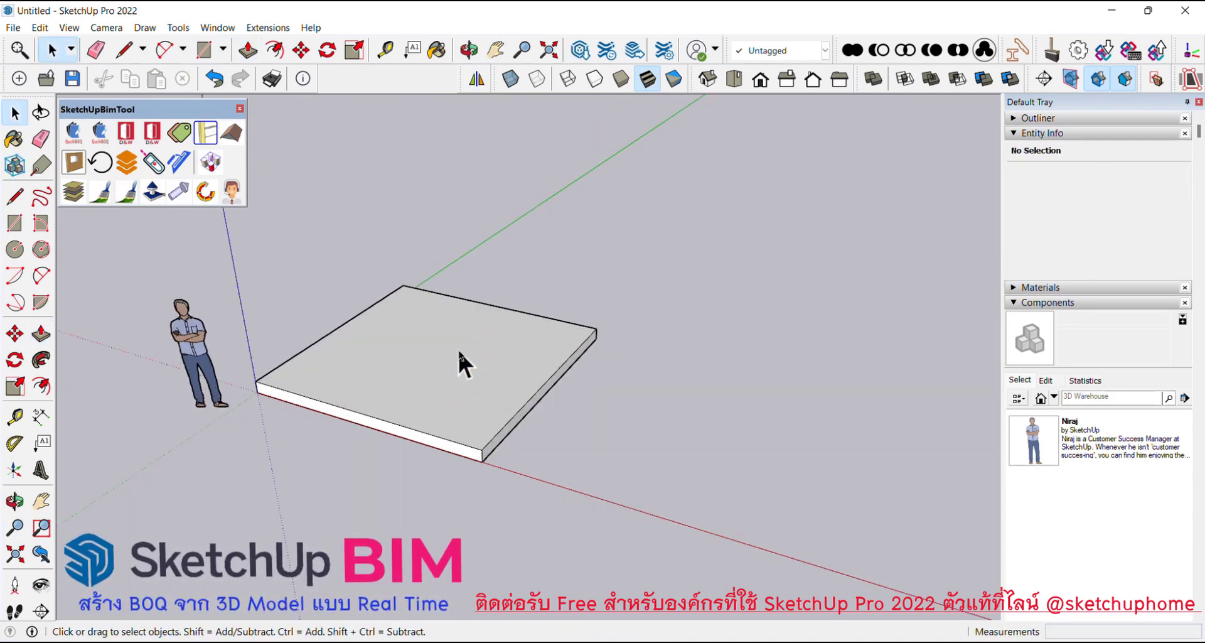
- Turn the whole slab into a component named S1
triple_click(458, 352)
scroll(458, 352, up, 2)
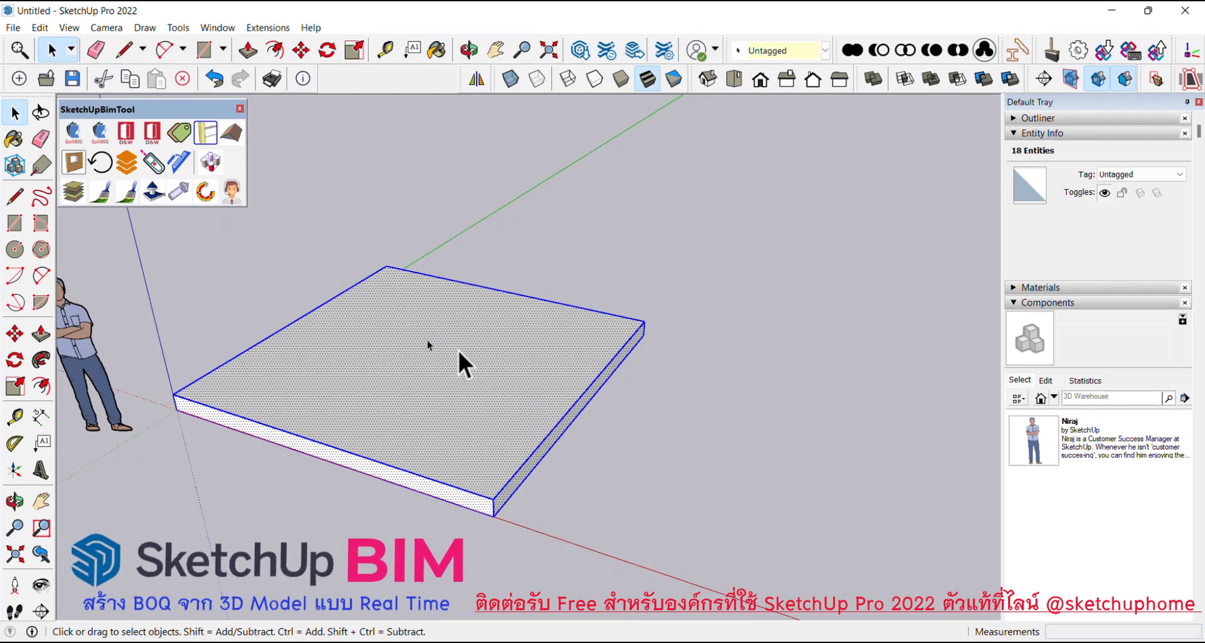
scroll(433, 331, up, 1)
right_click(391, 332)
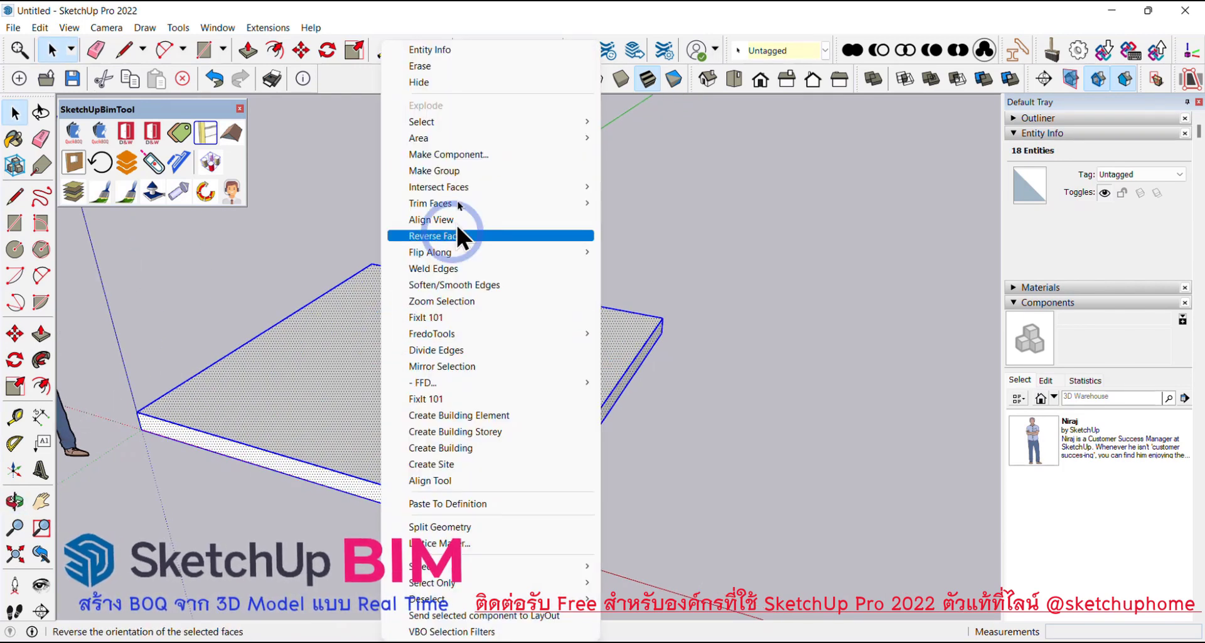
click(468, 157)
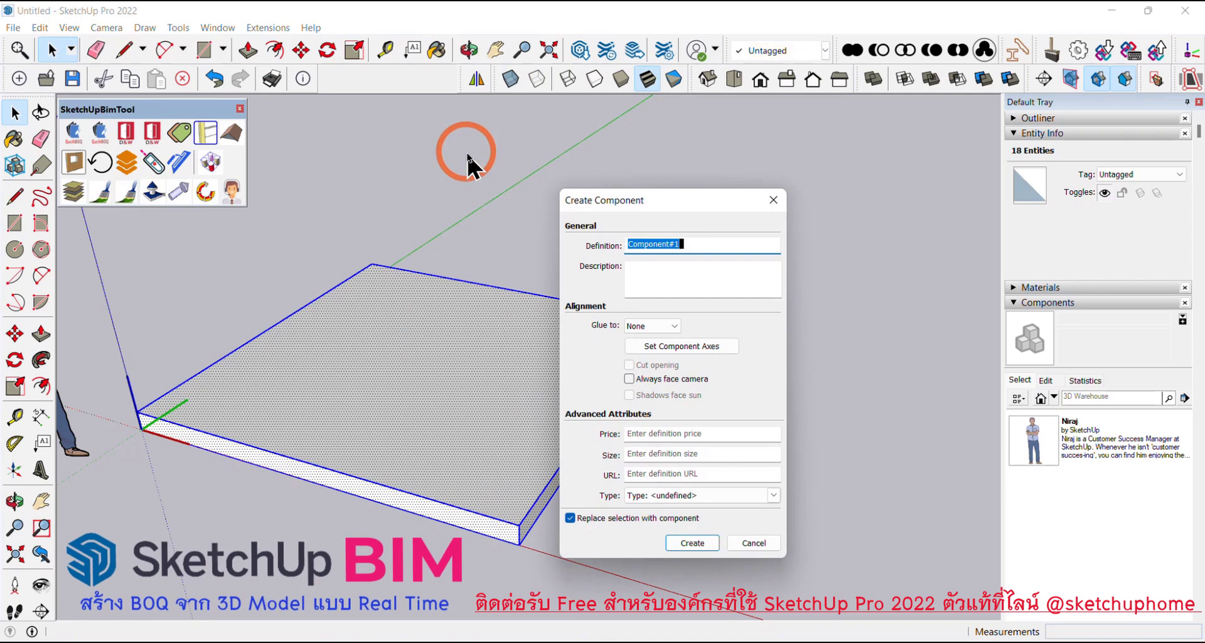
text(S1)
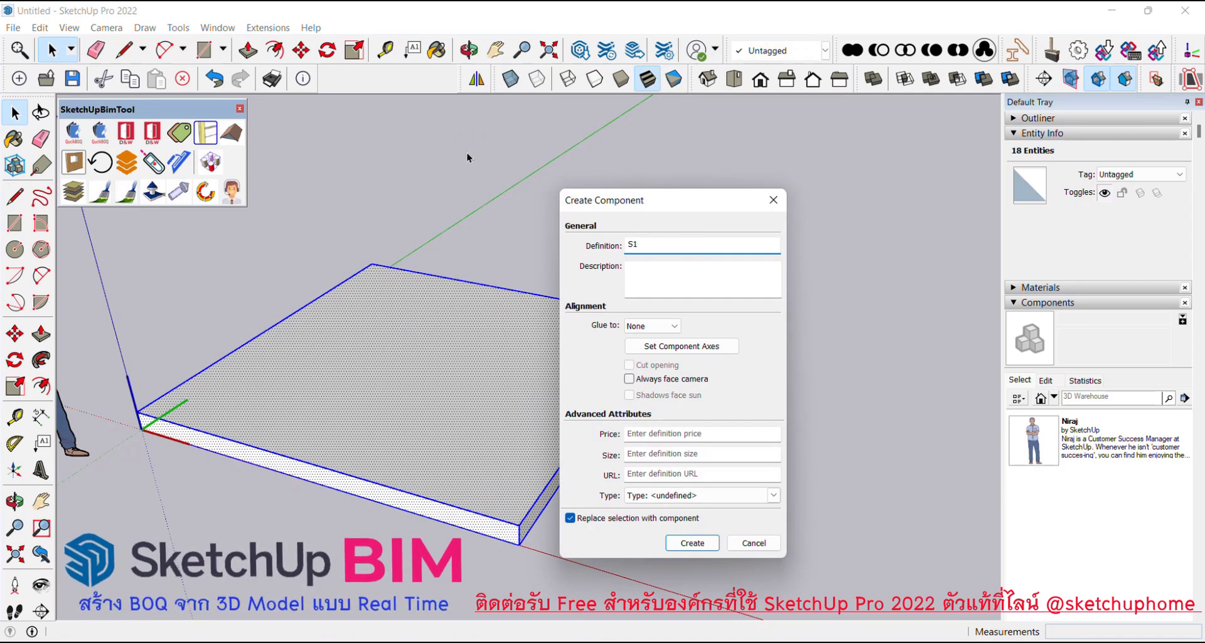
key(Return)
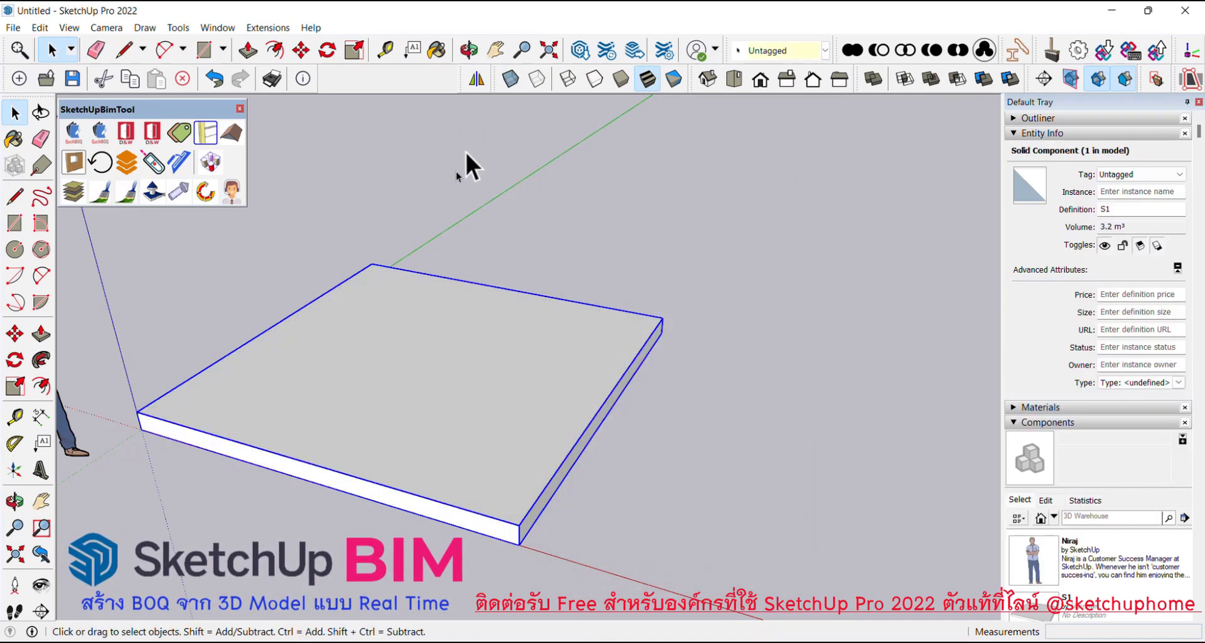
scroll(455, 166, down, 5)
mouse_move(447, 182)
middle_down()
mouse_move(555, 315)
mouse_move(261, 256)
mouse_move(518, 319)
middle_up()
click(555, 315)
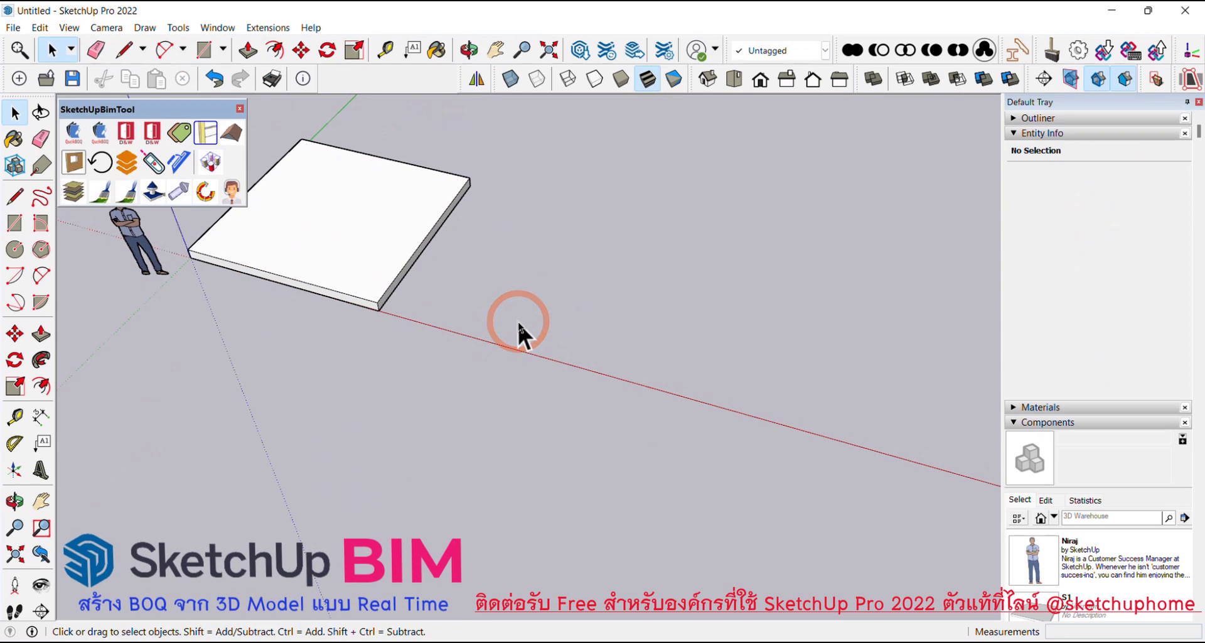
- Draw a 10 × 10 m rectangle from S1's corner and extrude it 0.1 m
key(r)
click(381, 310)
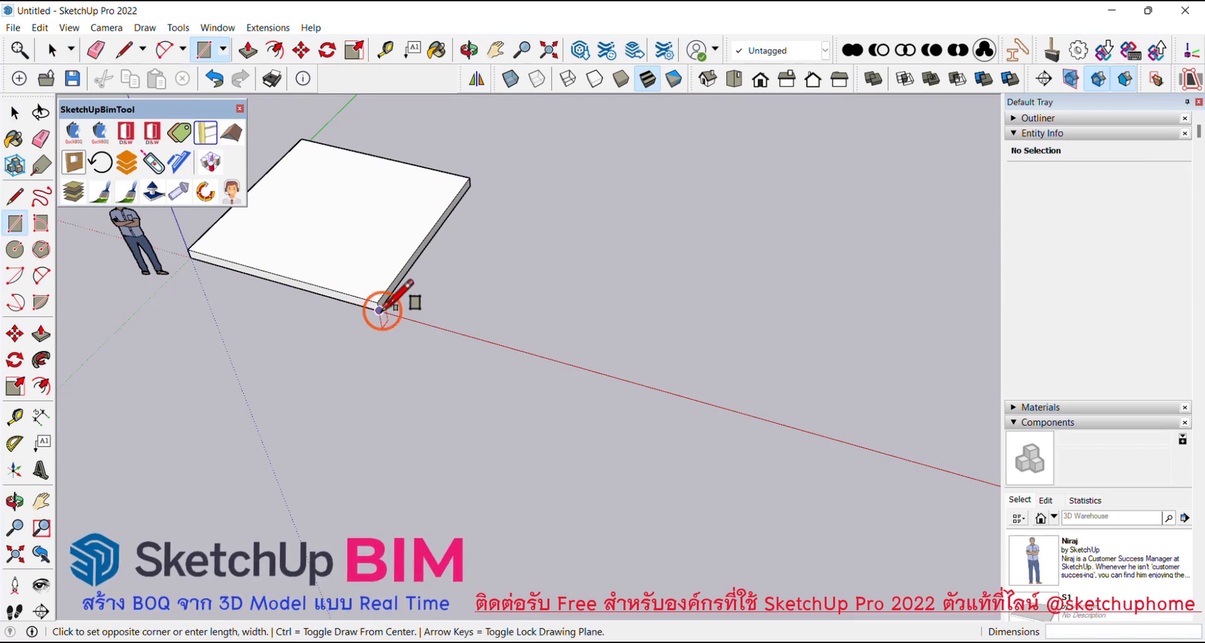
scroll(383, 308, down, 3)
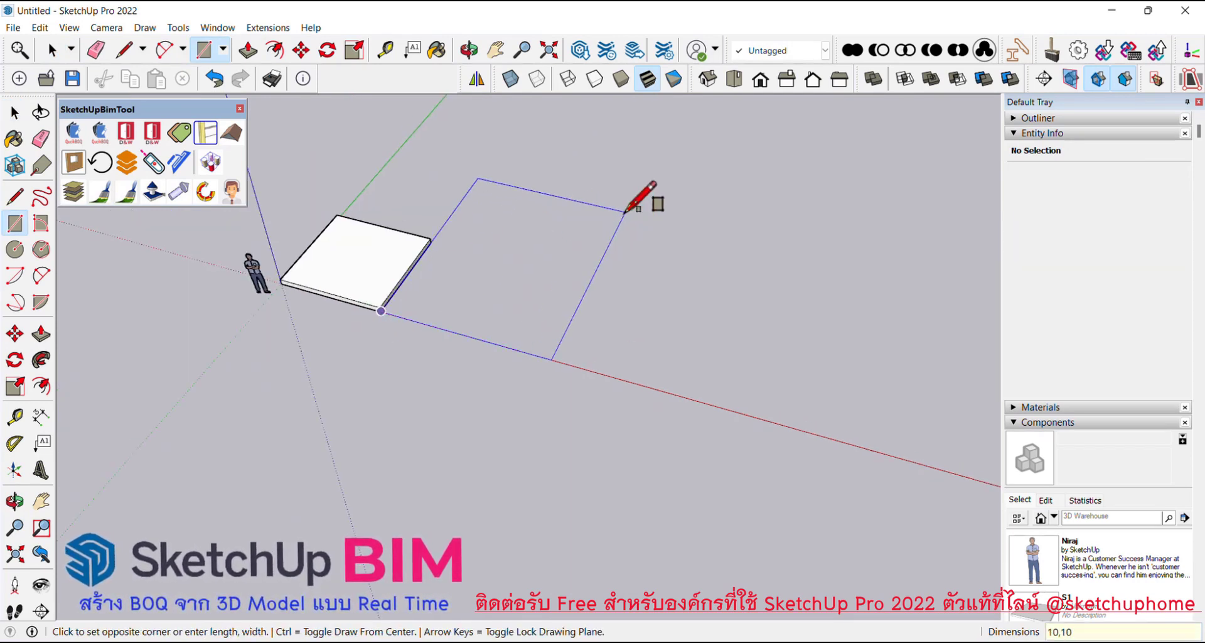
click(625, 211)
key(p)
mouse_move(645, 277)
middle_down()
mouse_move(606, 255)
mouse_move(589, 300)
middle_up()
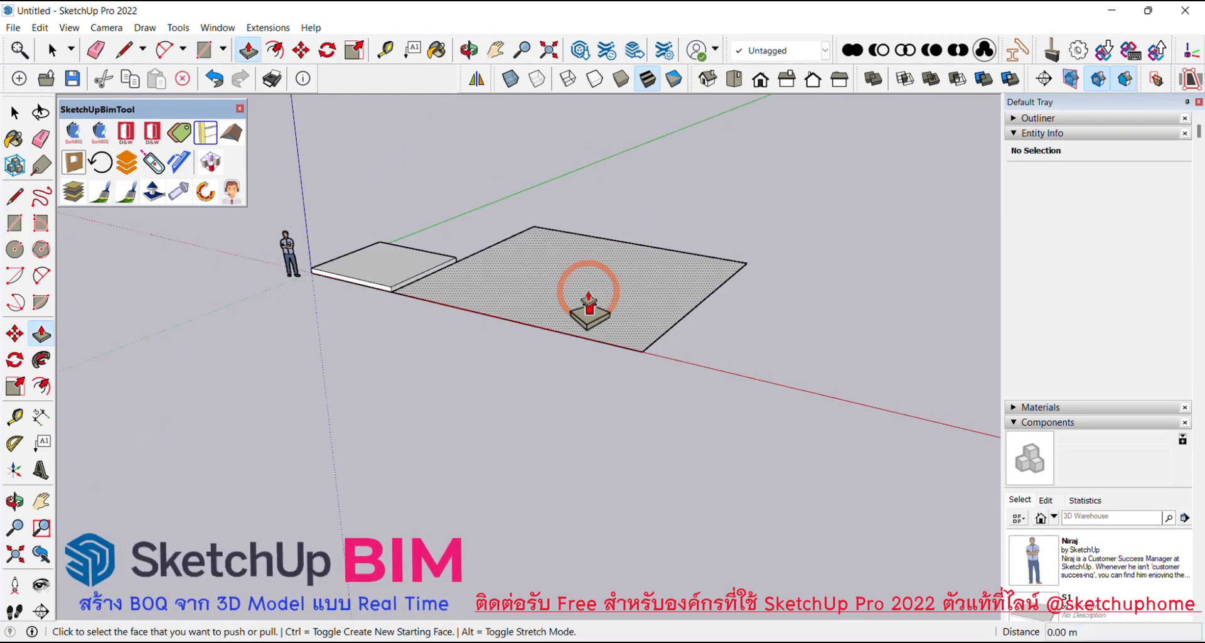
click(589, 307)
text(.1)
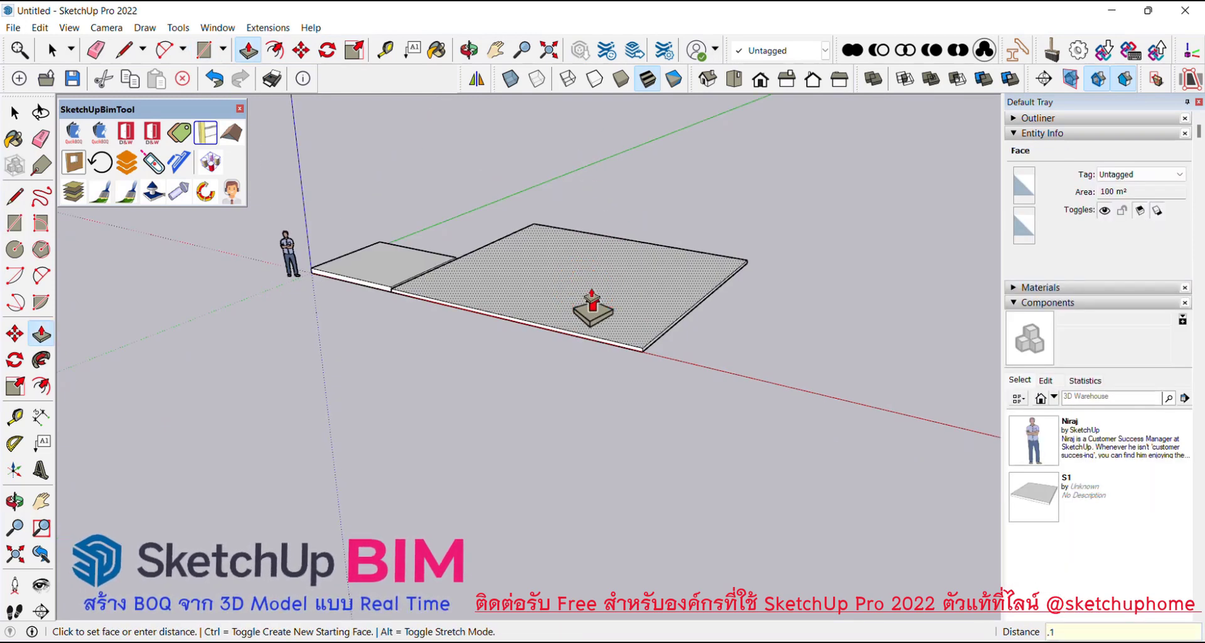
key(Return)
key(space)
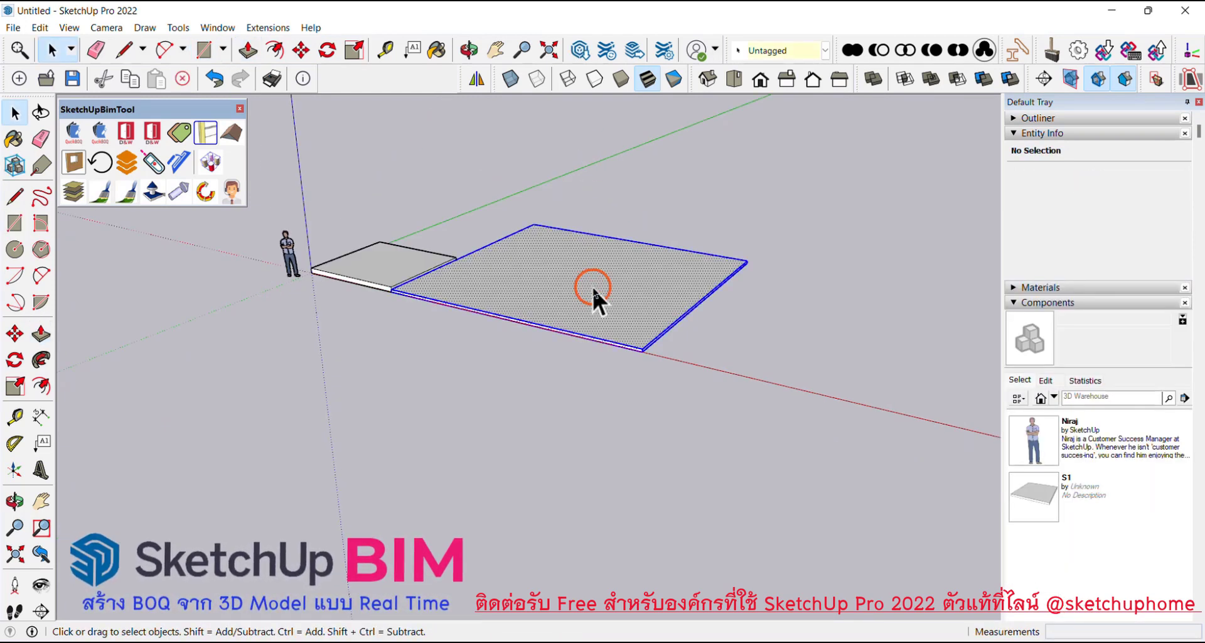
- Make the new slab a component named GS
triple_click(591, 285)
right_click(591, 285)
click(654, 148)
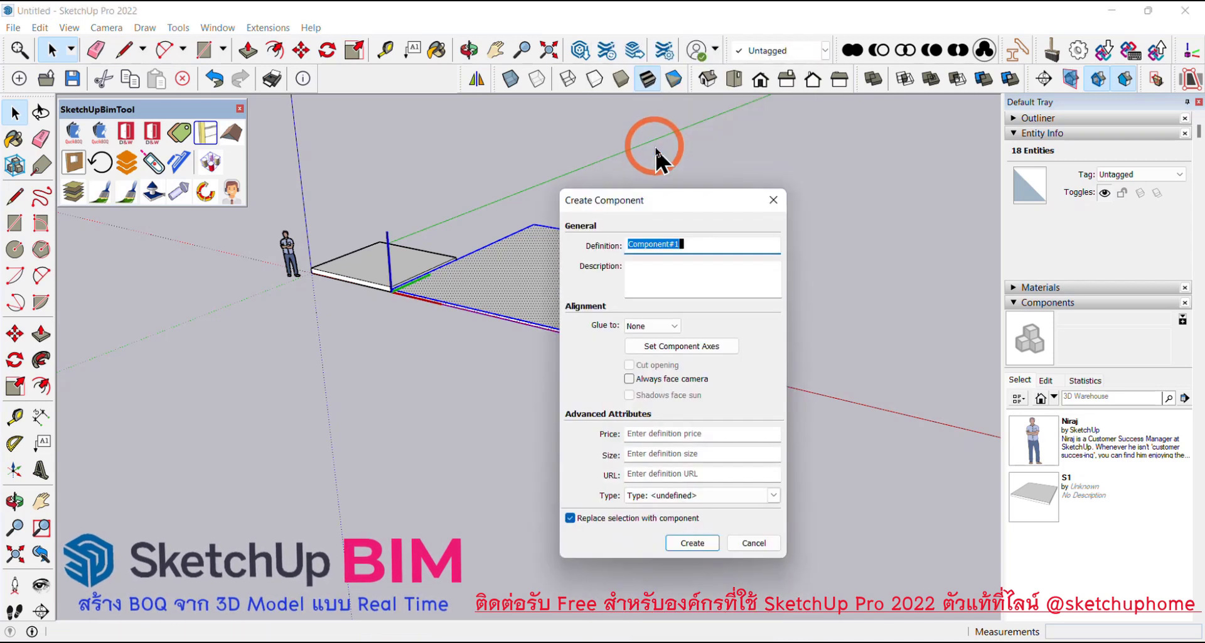
text(GS)
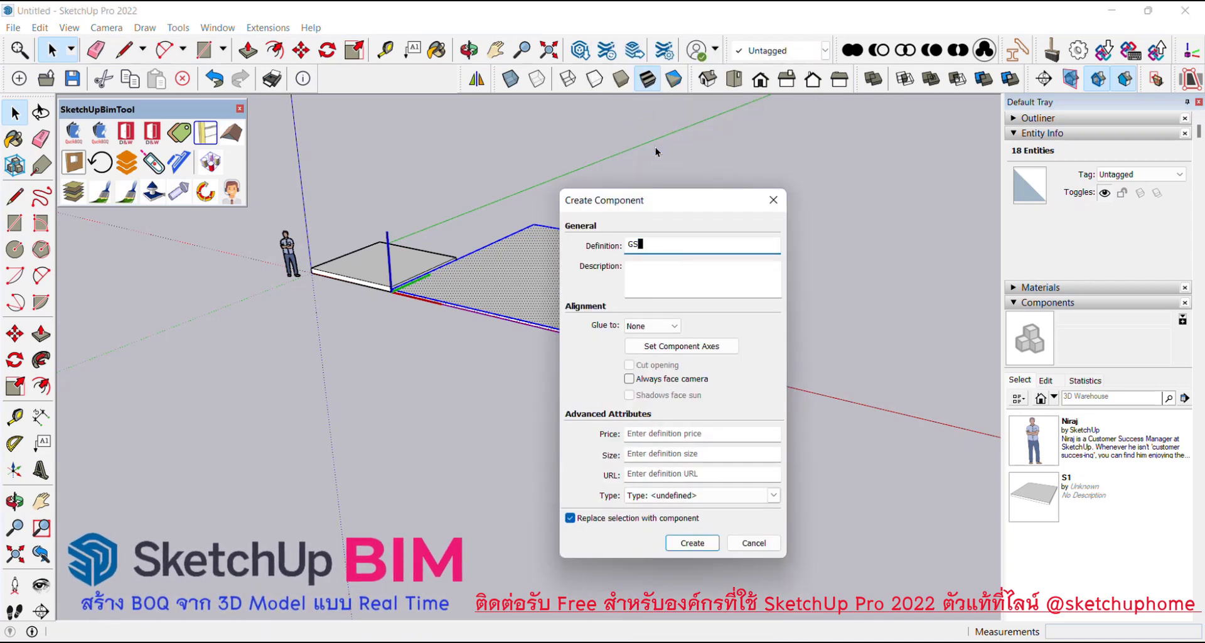
key(Return)
click(364, 347)
mouse_move(471, 458)
middle_down()
mouse_move(521, 246)
mouse_move(296, 310)
middle_up()
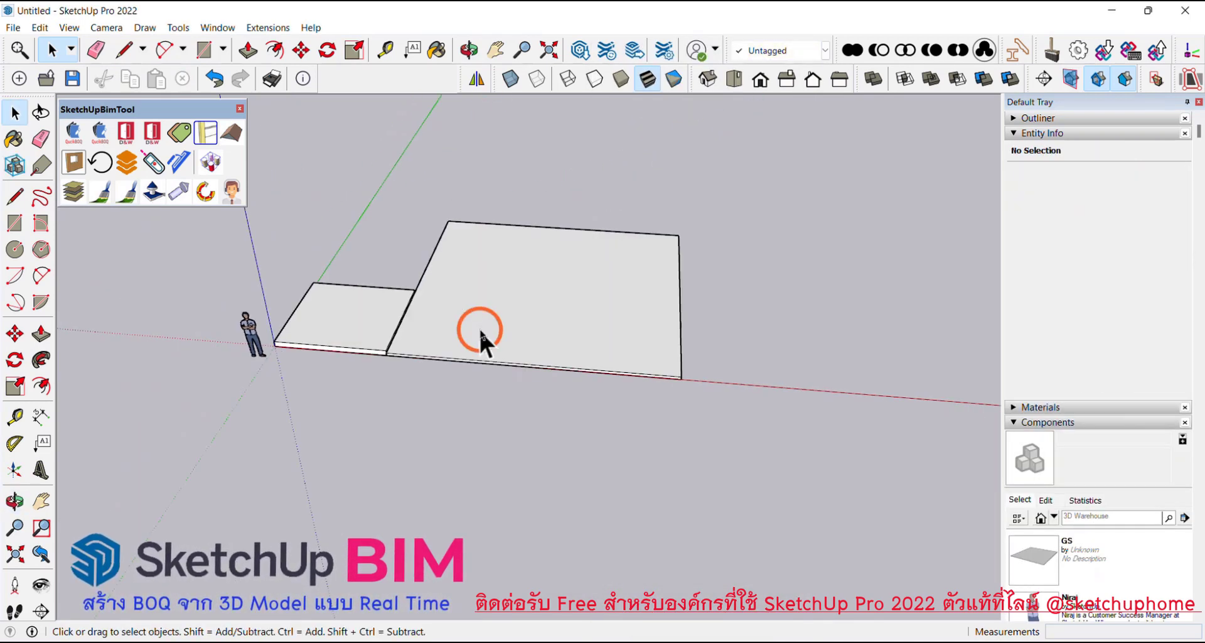
- Add leader text labels S1 and GS to the two slabs
click(41, 442)
click(308, 294)
click(272, 246)
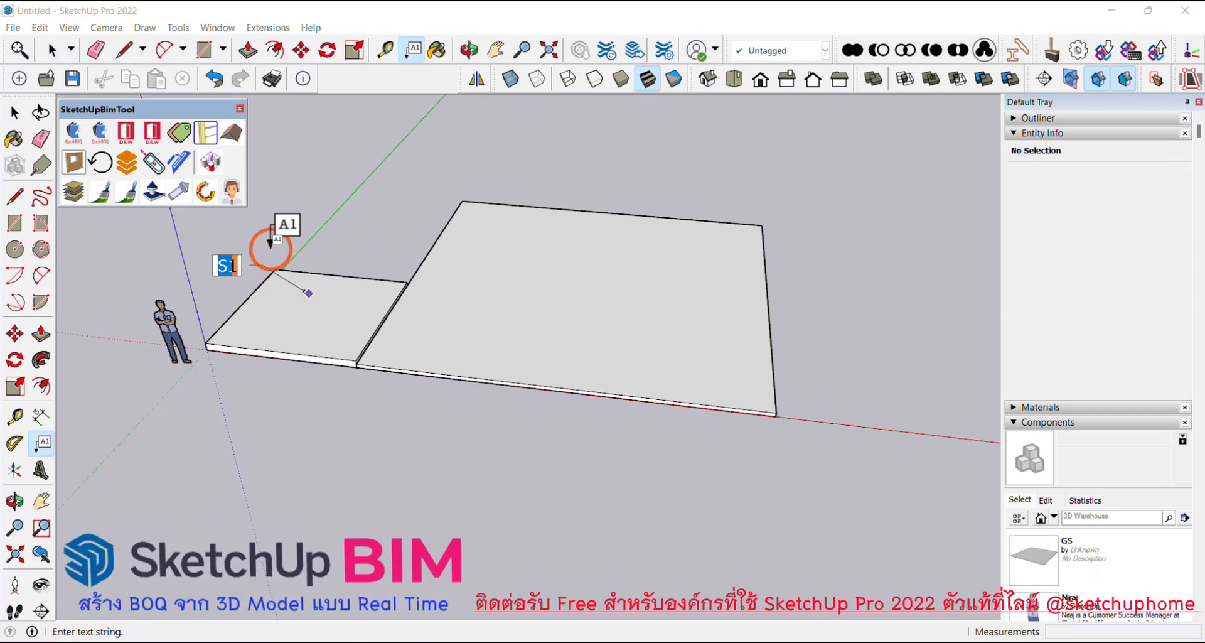
click(552, 221)
click(584, 230)
click(632, 187)
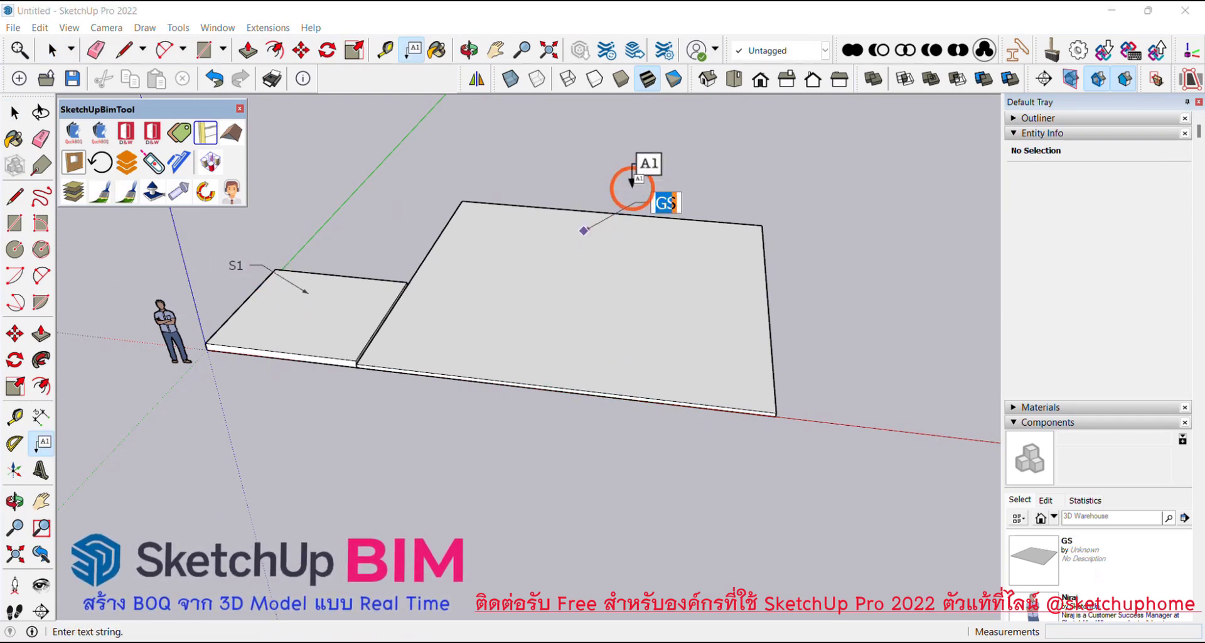
key(Return)
key(space)
- Select the S1 and GS slabs in turn to check their volumes in Entity Info
mouse_move(632, 187)
middle_down()
mouse_move(631, 198)
mouse_move(528, 207)
mouse_move(568, 331)
mouse_move(503, 237)
middle_up()
scroll(506, 235, up, 2)
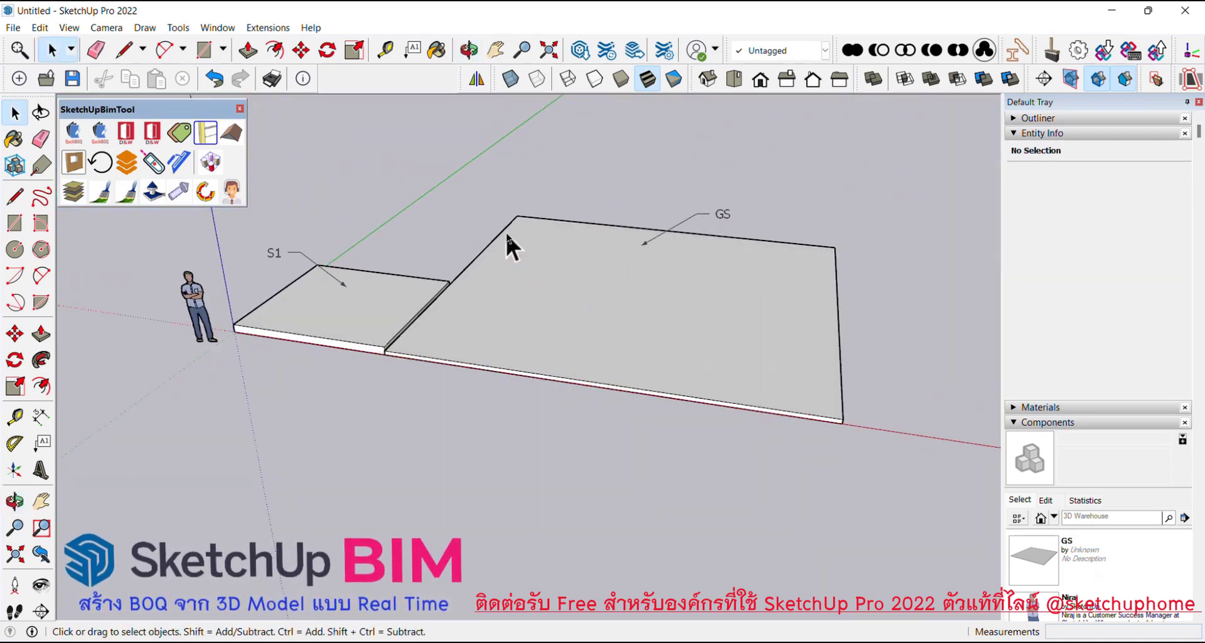
click(379, 289)
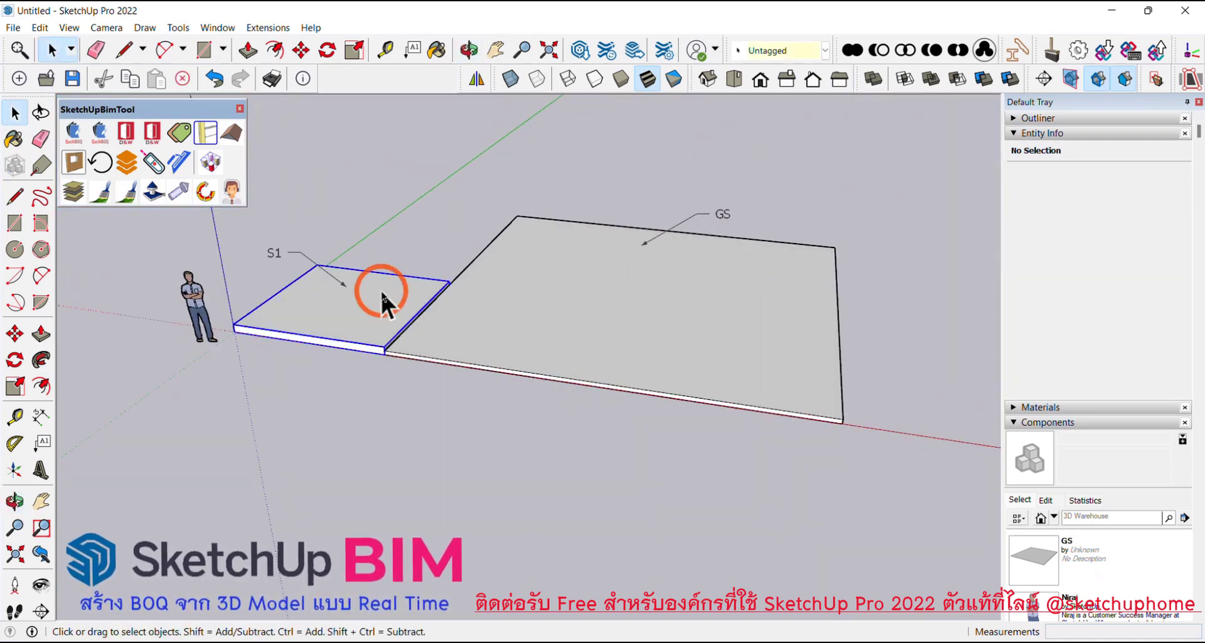
click(491, 305)
click(390, 284)
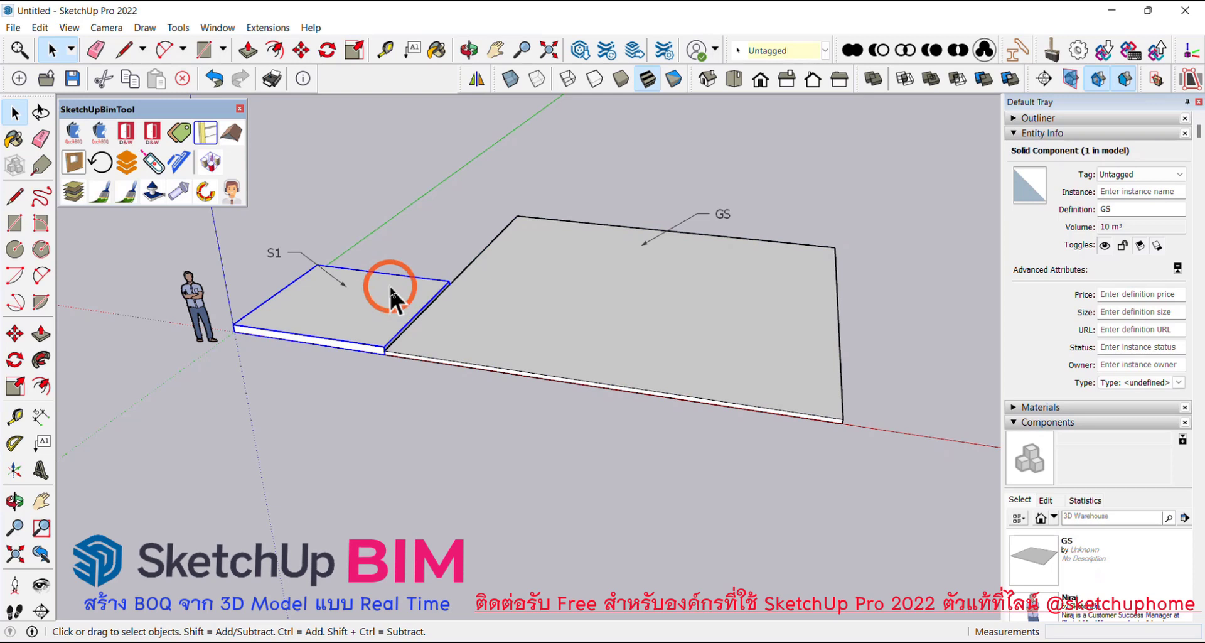
click(514, 300)
scroll(512, 321, down, 2)
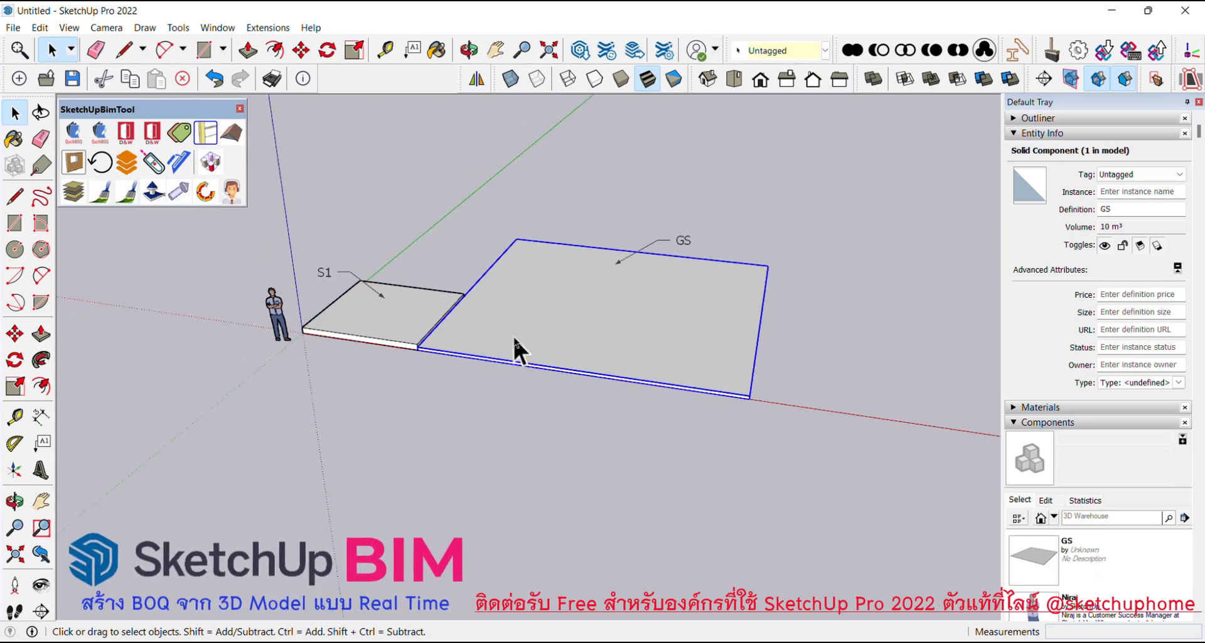
click(452, 395)
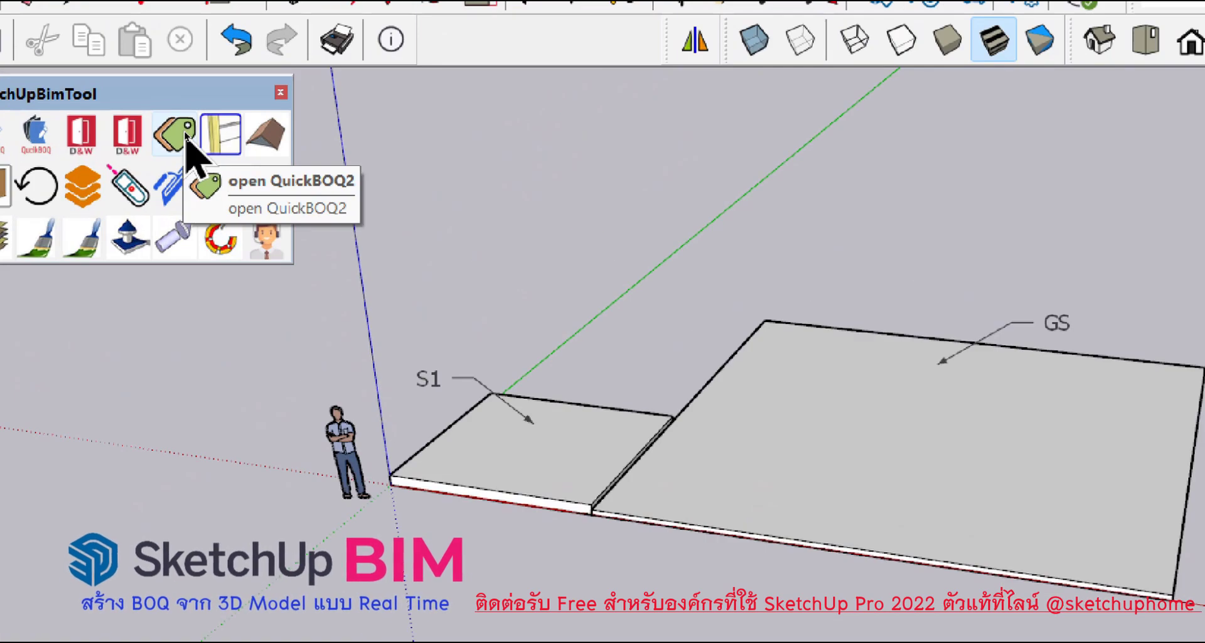
- Open the QuickBOQ2 quantity table window and position it beside the slabs
click(186, 134)
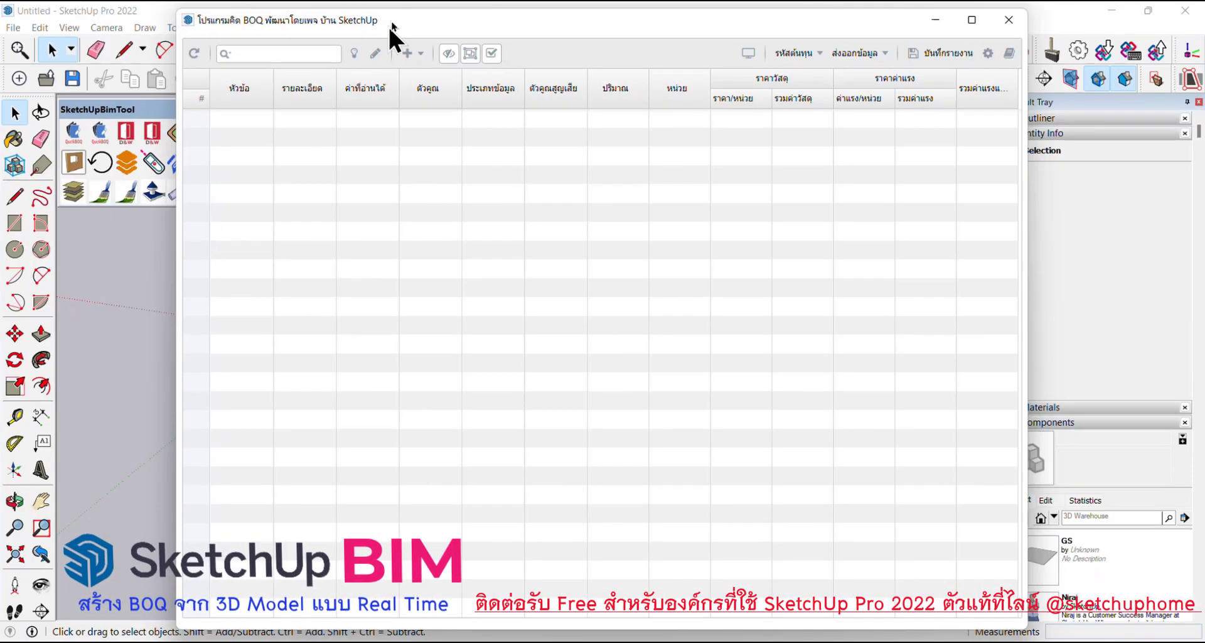
drag(389, 25, 377, 404)
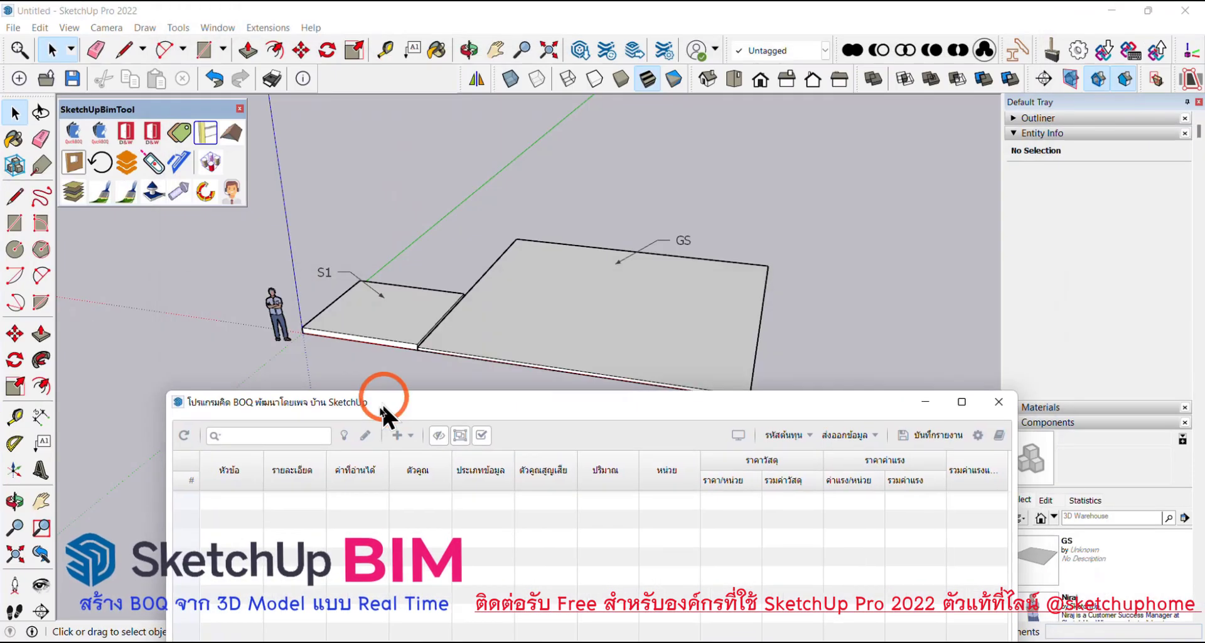
scroll(463, 149, down, 2)
scroll(503, 295, up, 4)
drag(479, 402, 469, 367)
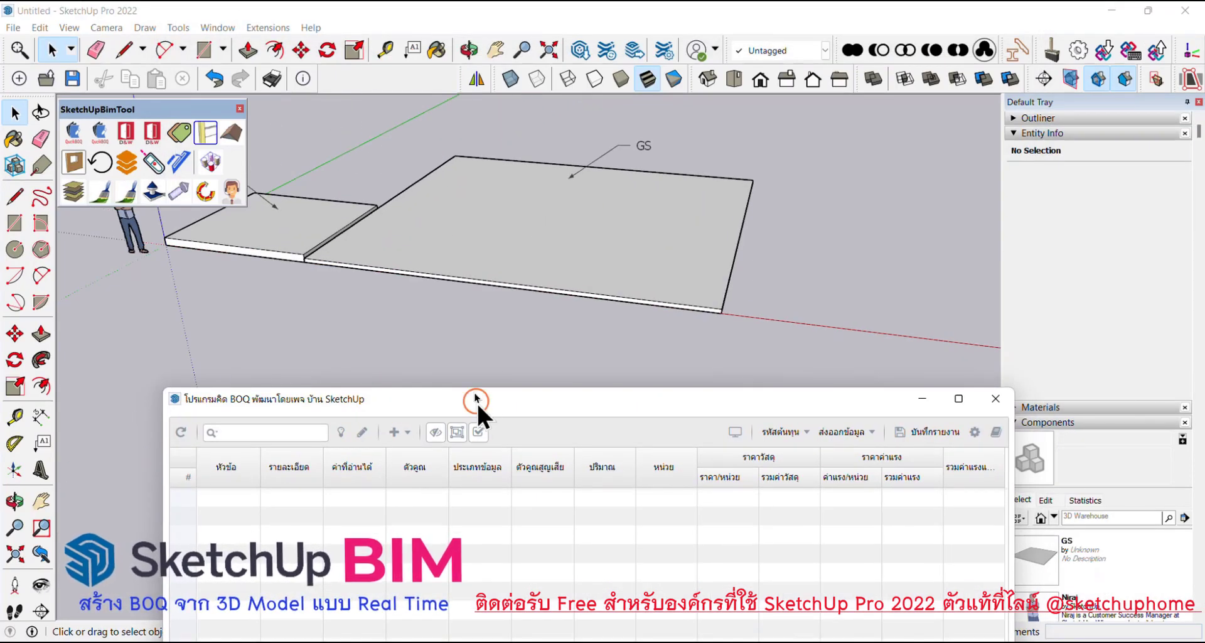
middle_drag(533, 328, 451, 298)
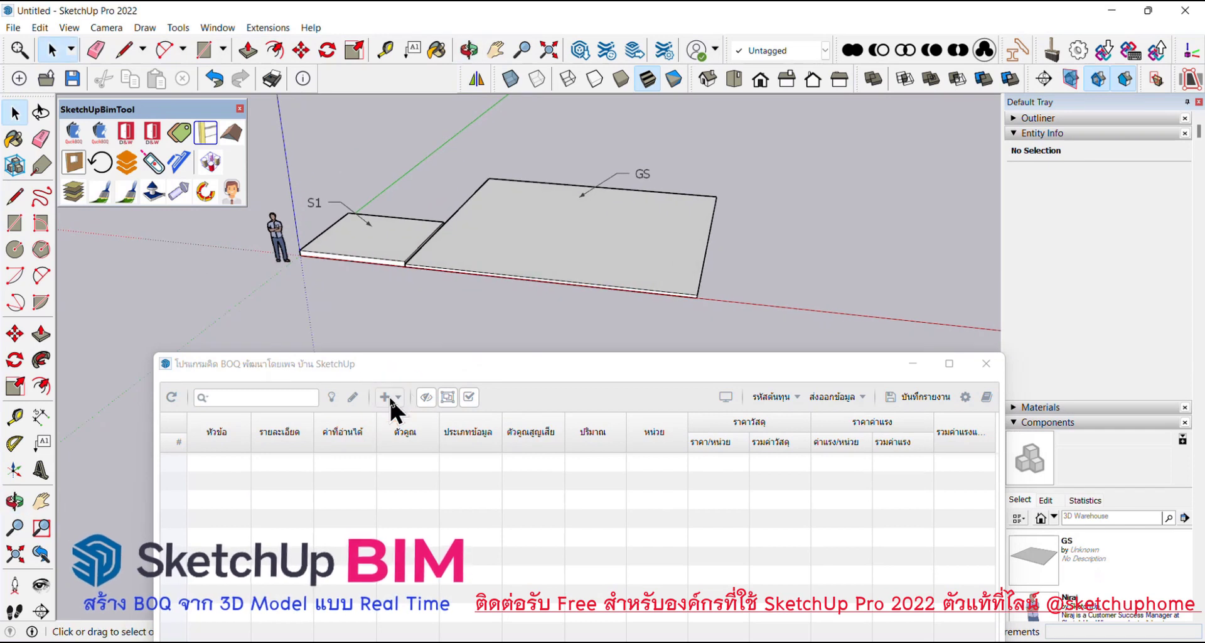
key(z)
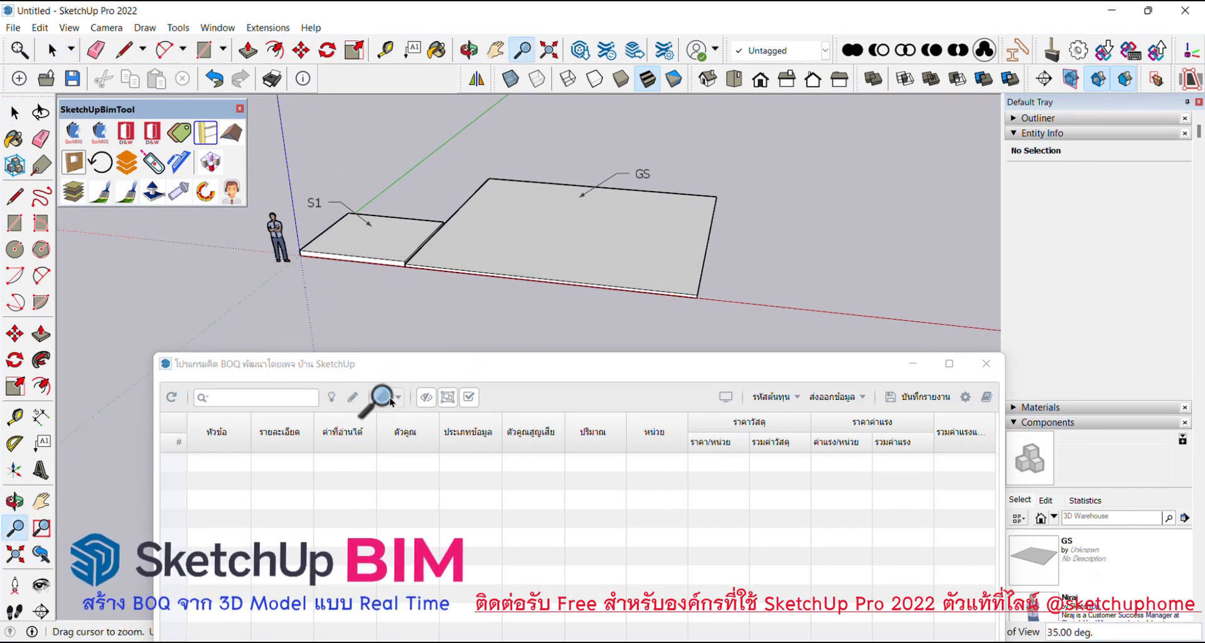
- Choose to add BOQ items from data in the model
click(386, 397)
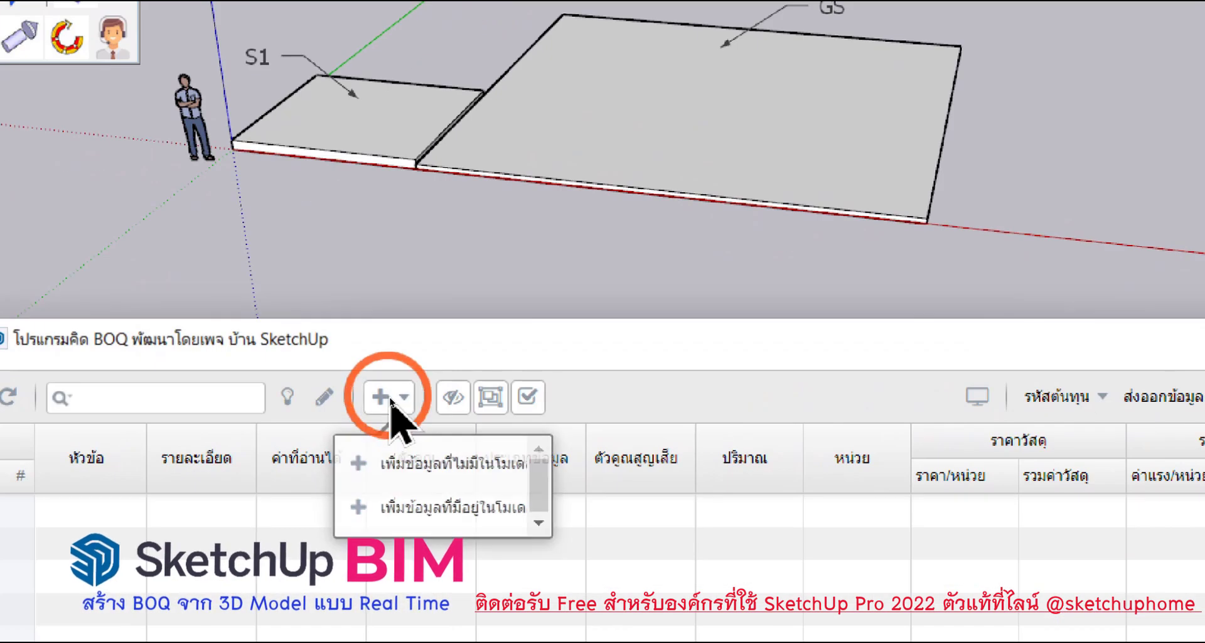
click(439, 506)
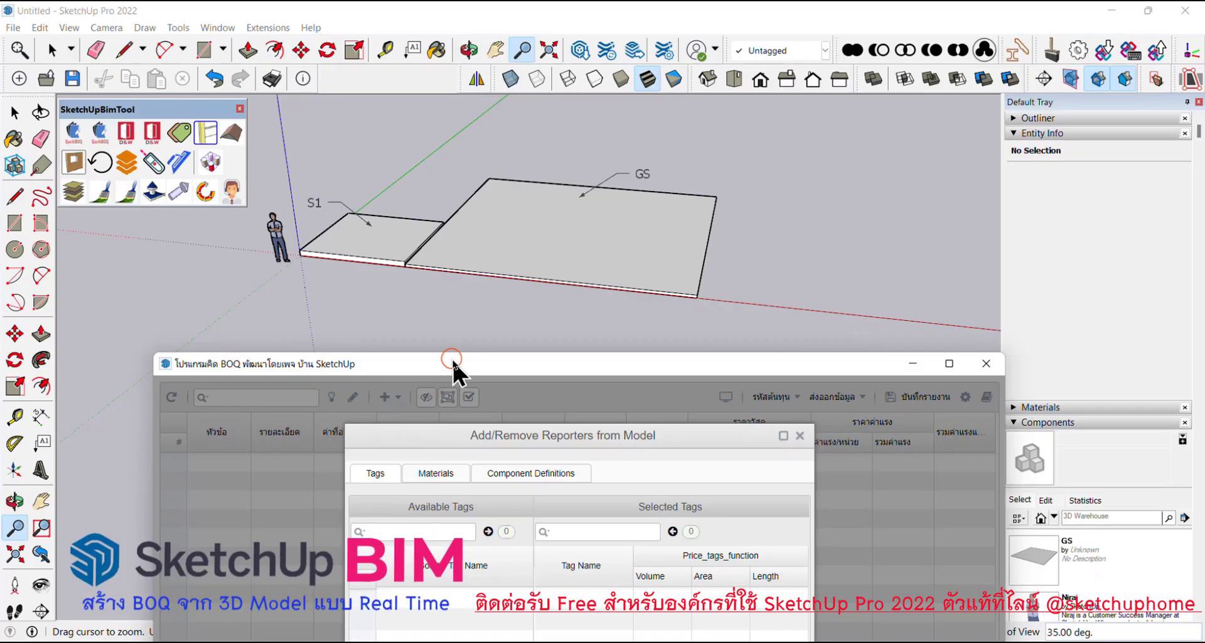
drag(450, 371, 605, 296)
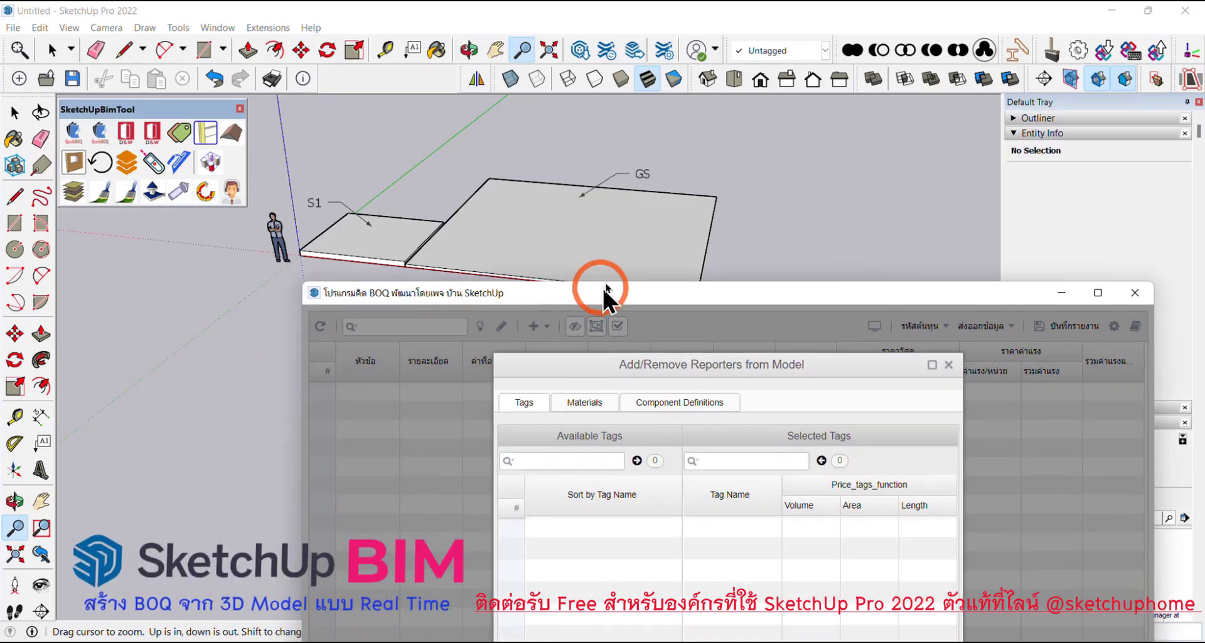
scroll(75, 352, down, 5)
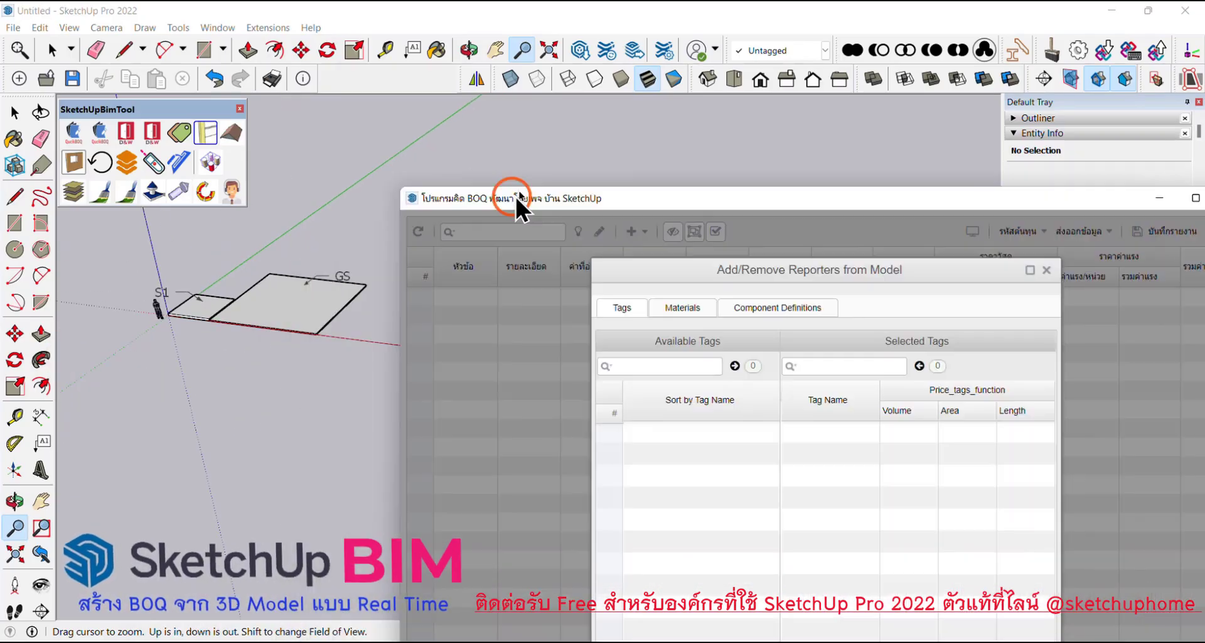
drag(360, 285, 436, 140)
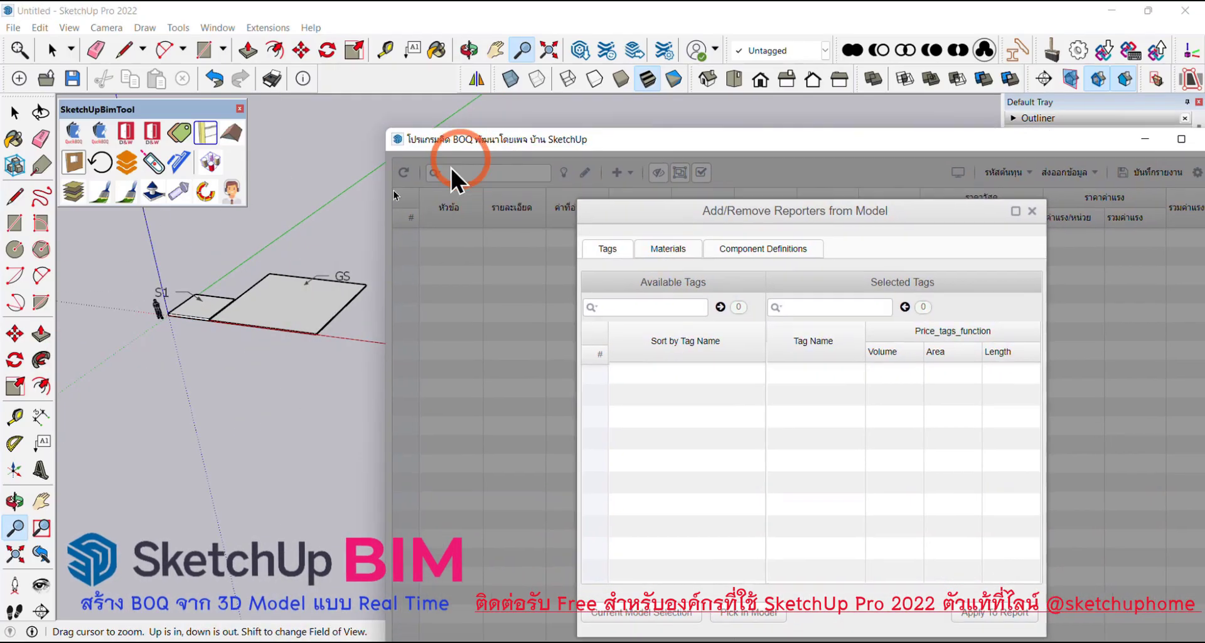
middle_drag(377, 264, 341, 290)
key(space)
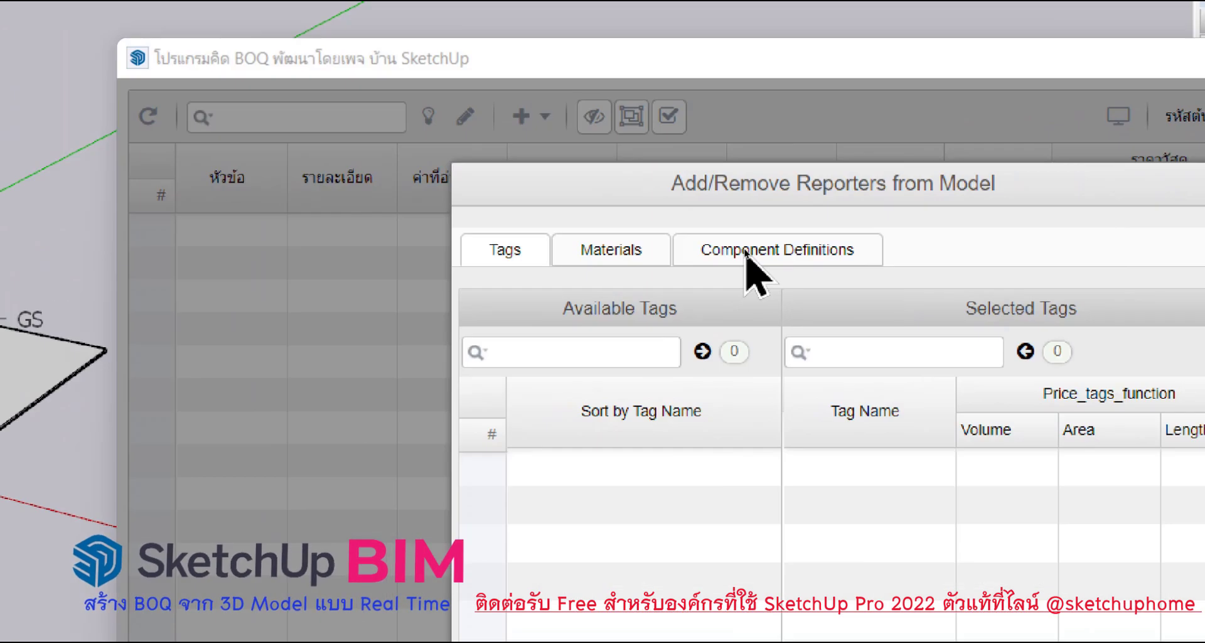
- Show Component Definitions, crossing-select both slabs, and mark them via Current Model Selection
click(744, 248)
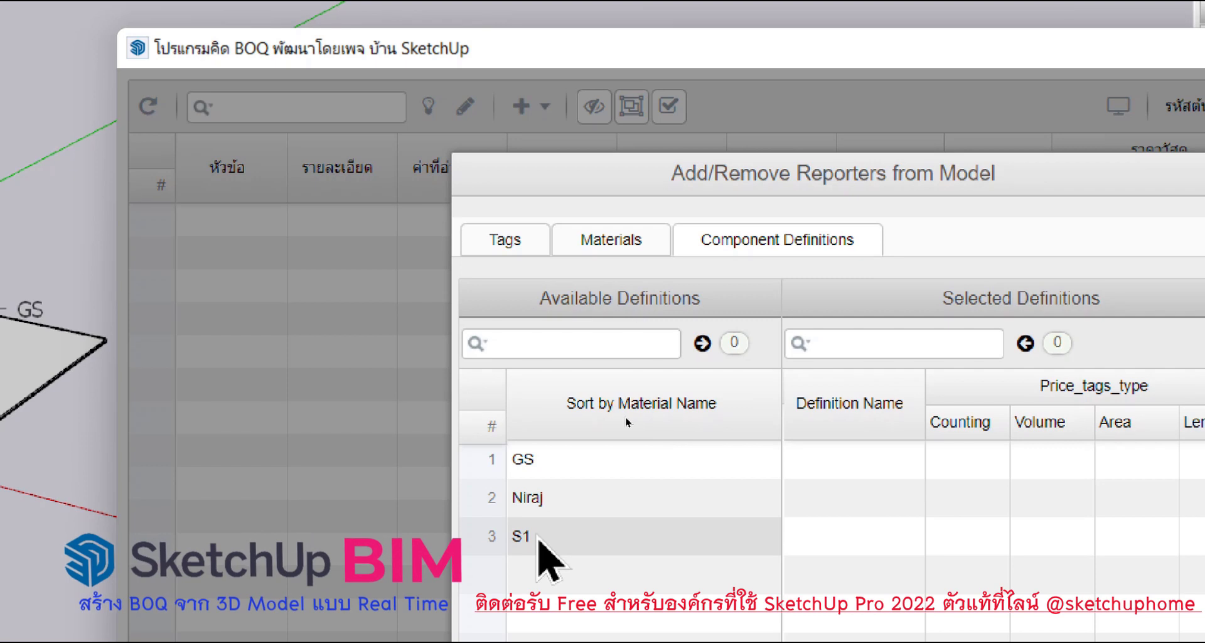
drag(546, 556, 540, 538)
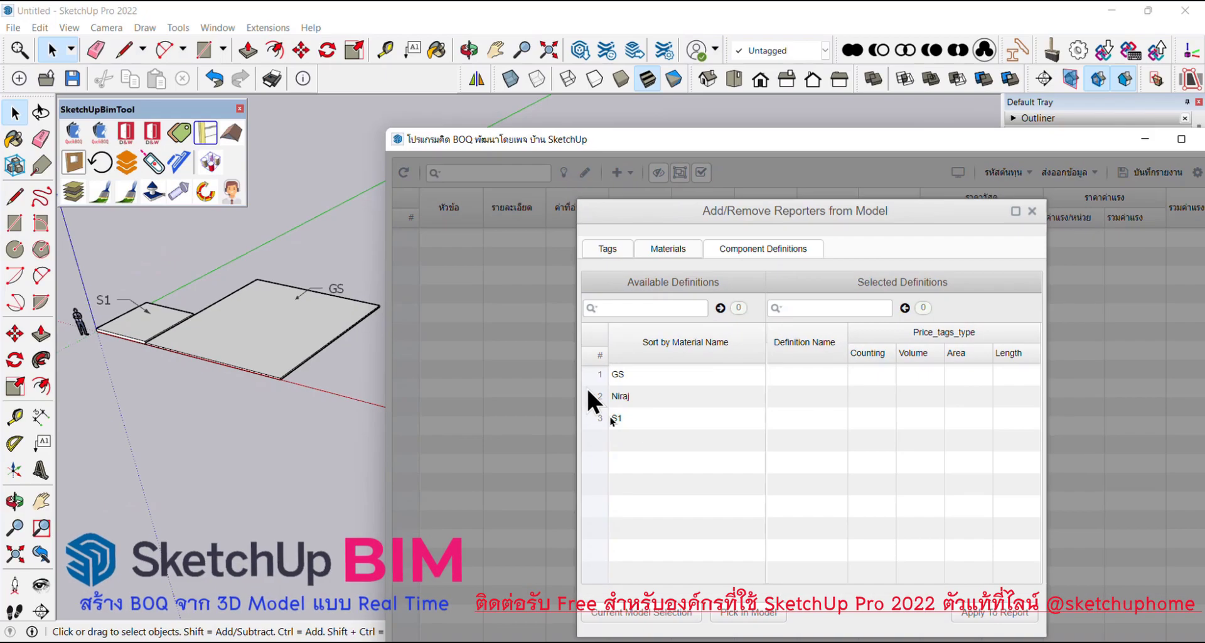
drag(565, 141, 607, 118)
mouse_move(281, 393)
middle_down()
mouse_move(305, 416)
mouse_move(303, 350)
mouse_move(333, 340)
mouse_move(283, 330)
mouse_move(261, 345)
middle_up()
scroll(283, 332, up, 2)
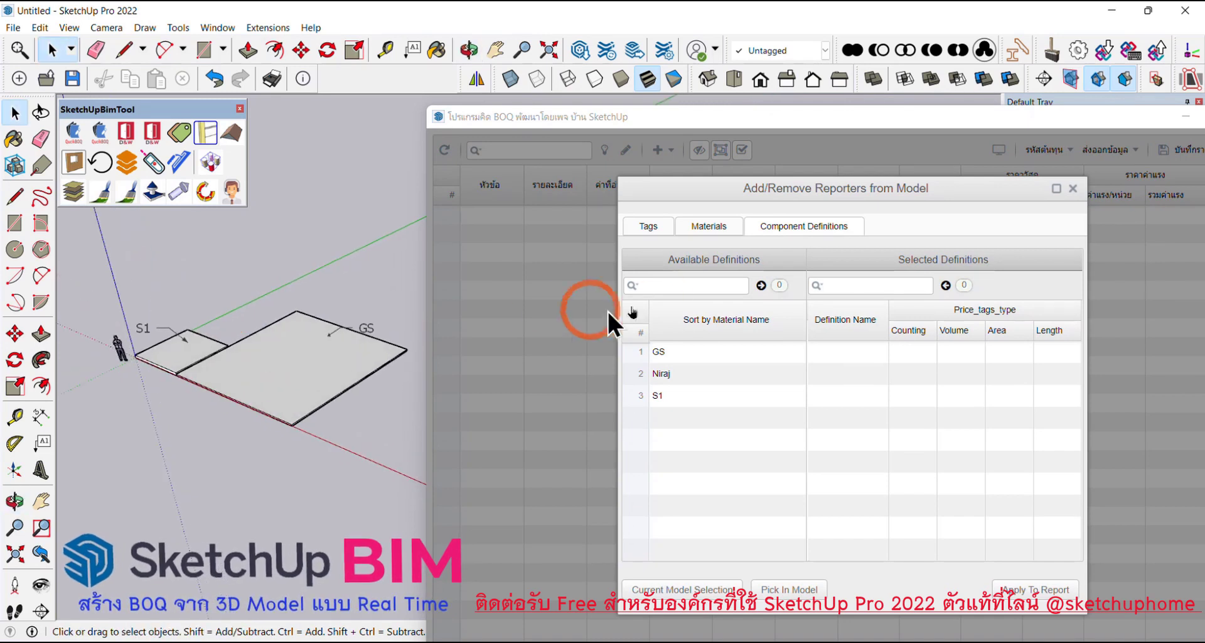
click(674, 285)
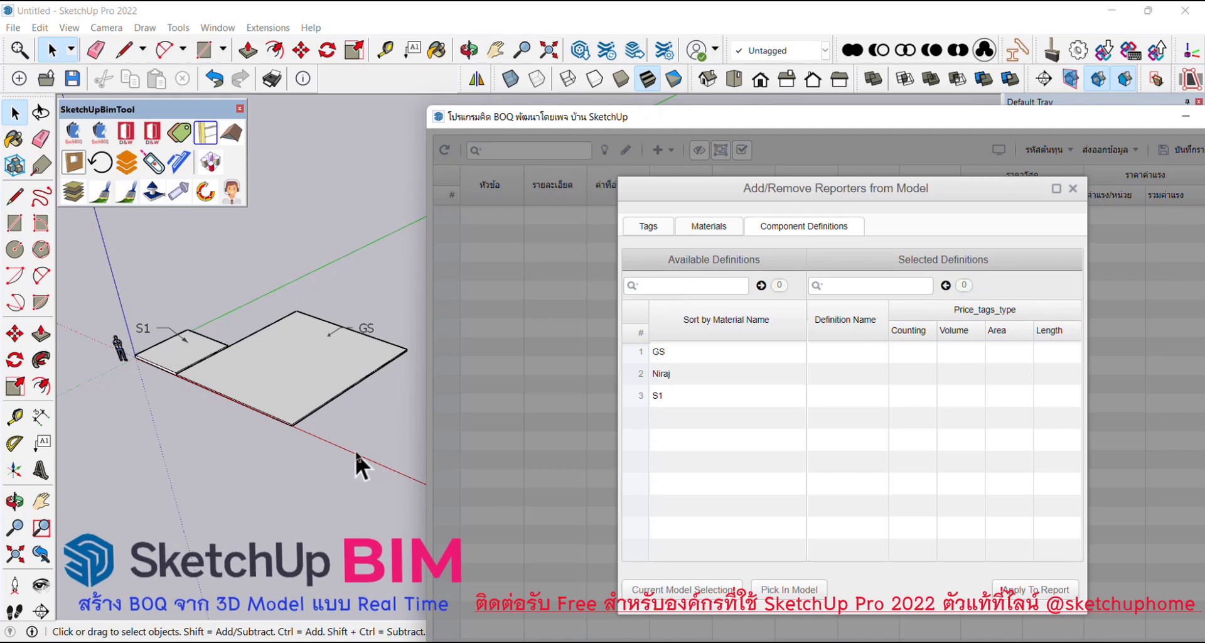
drag(351, 450, 217, 342)
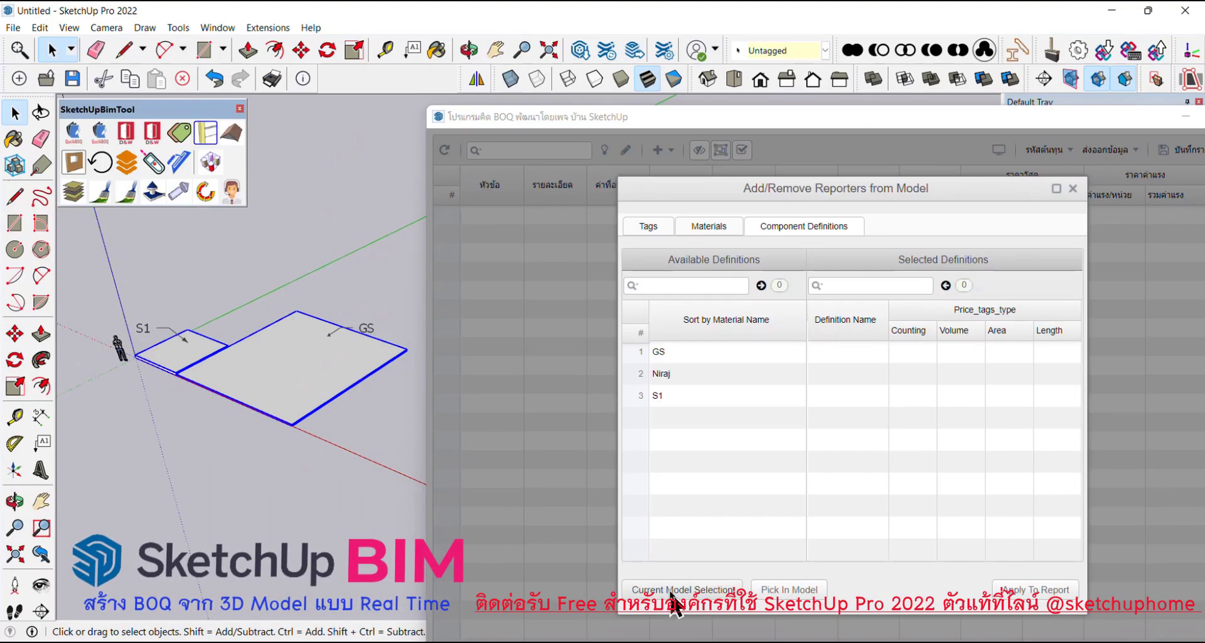
click(671, 593)
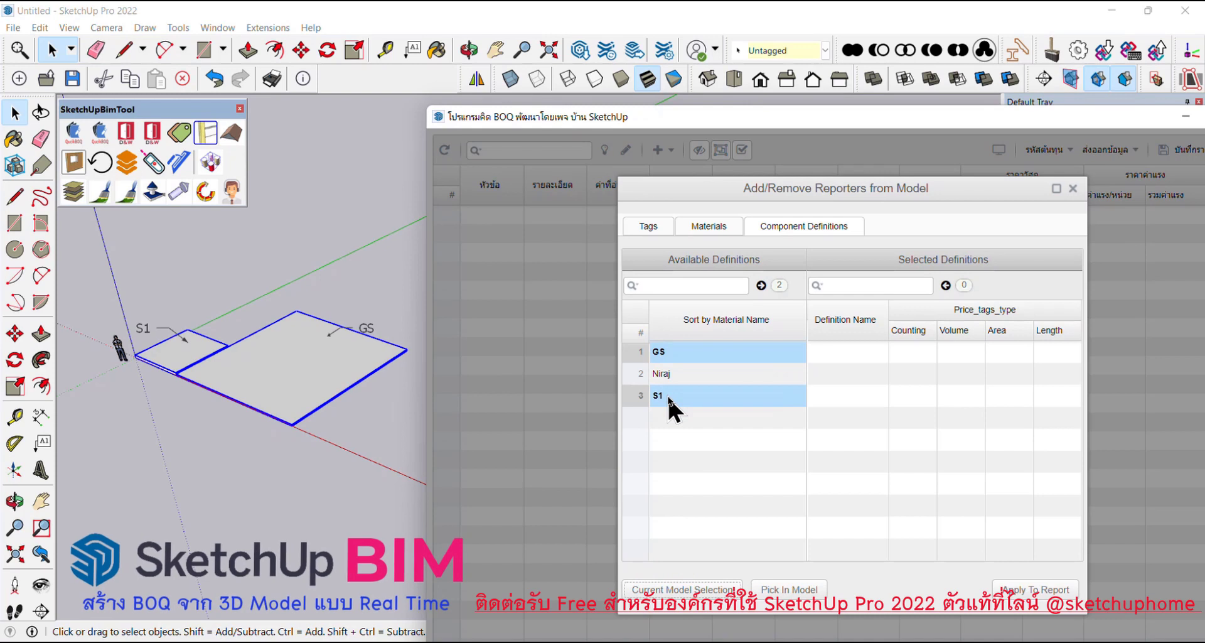
- Move GS and S1 to Selected Definitions, report them by Volume, and apply to the report
click(762, 284)
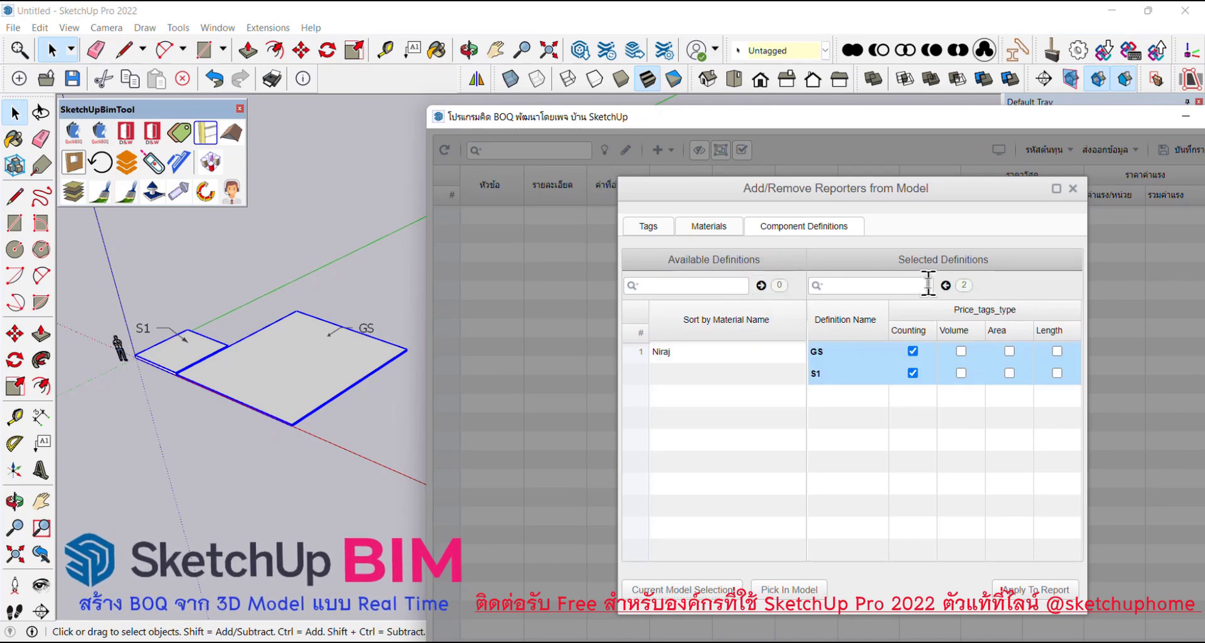
click(946, 285)
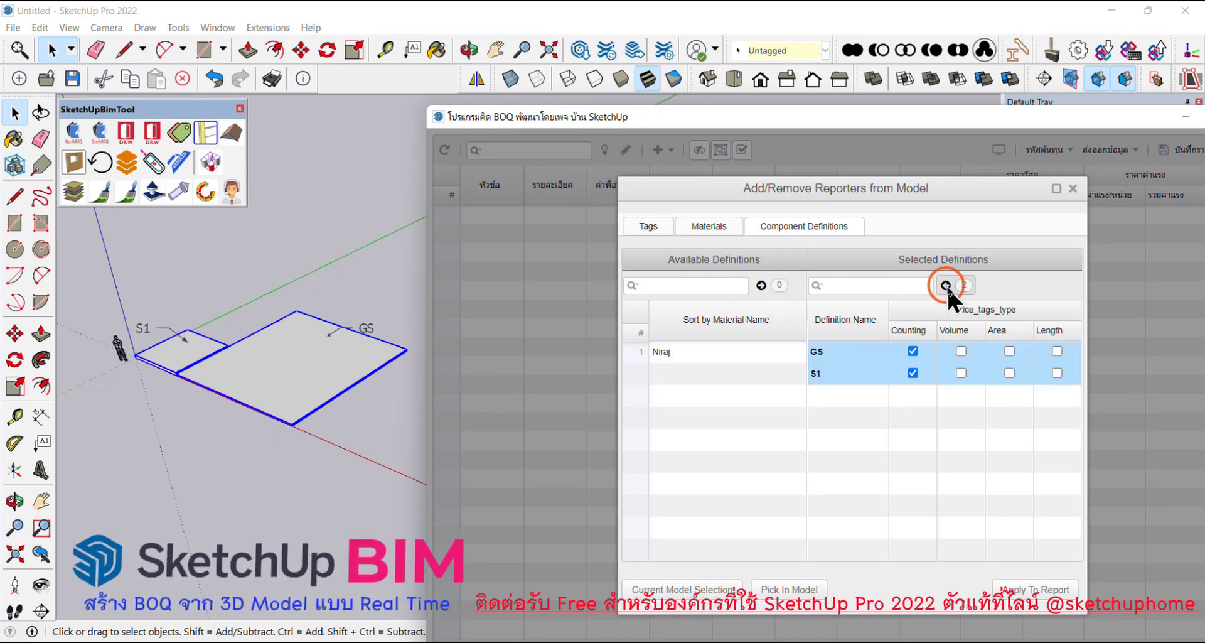
click(763, 285)
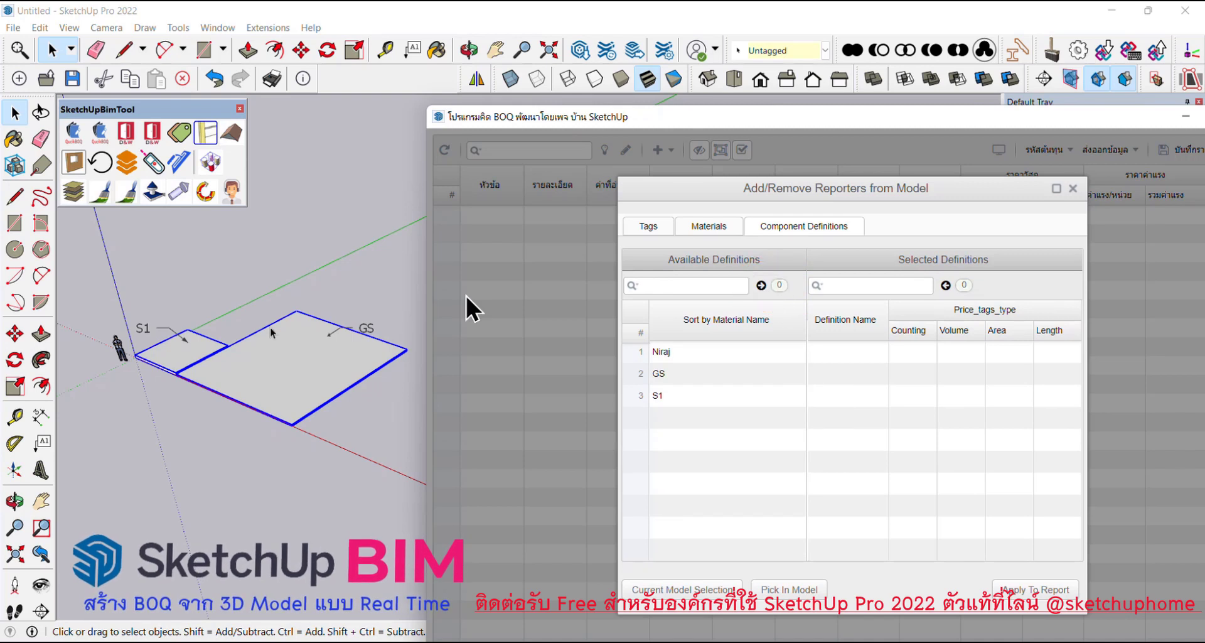
click(288, 445)
click(214, 317)
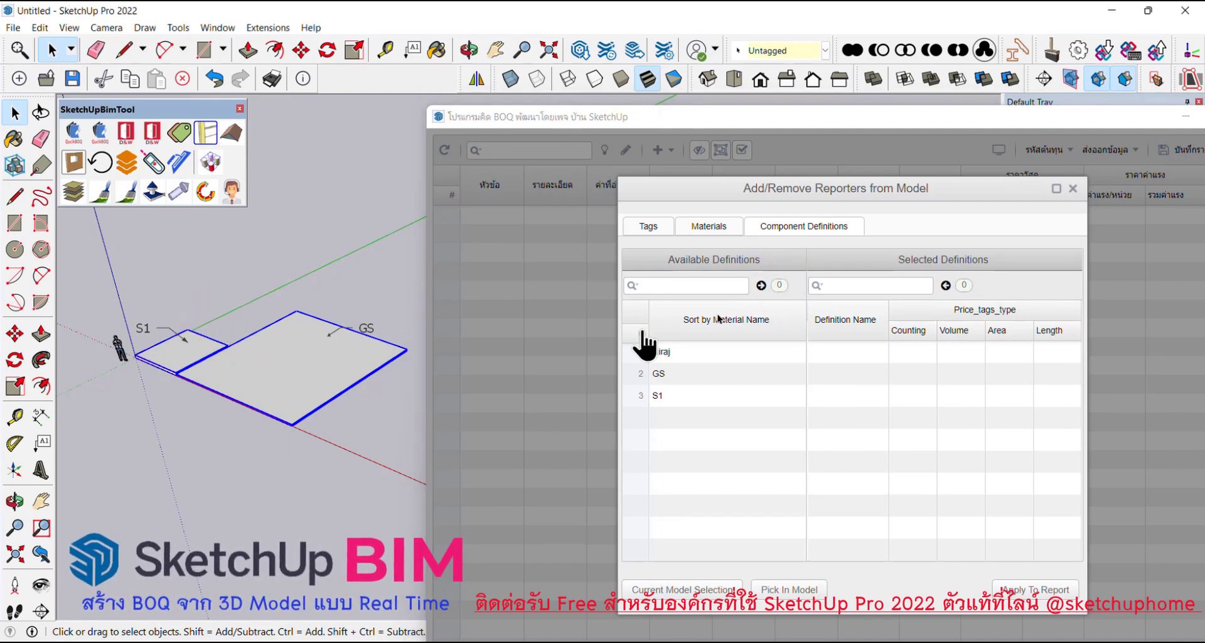
click(667, 590)
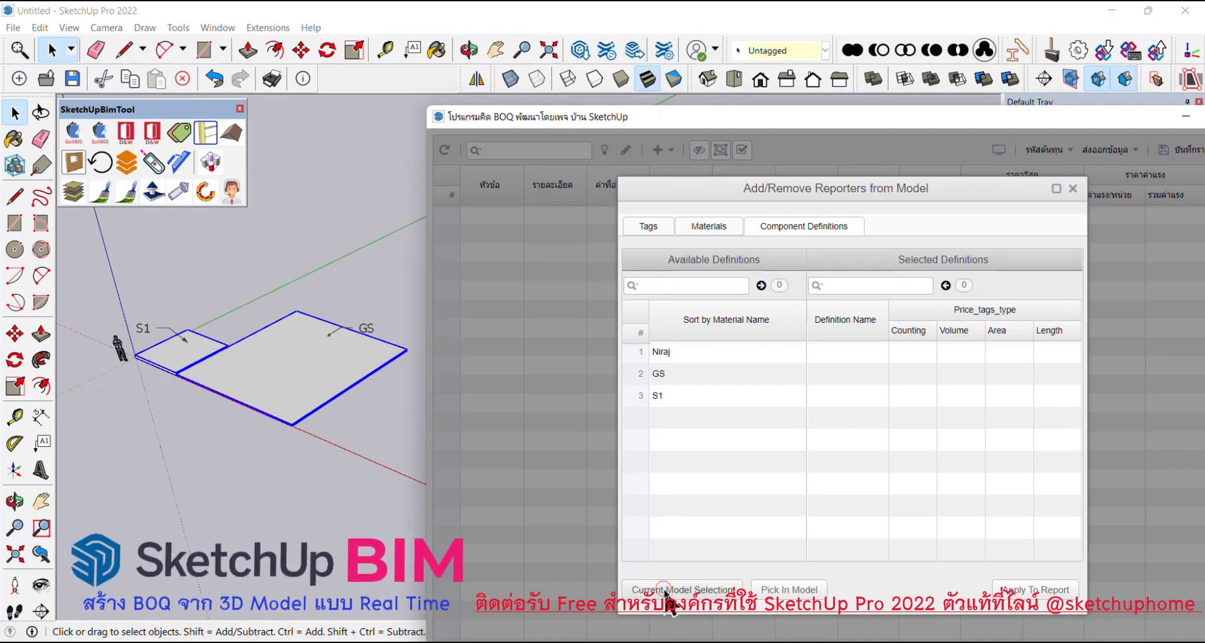
click(761, 285)
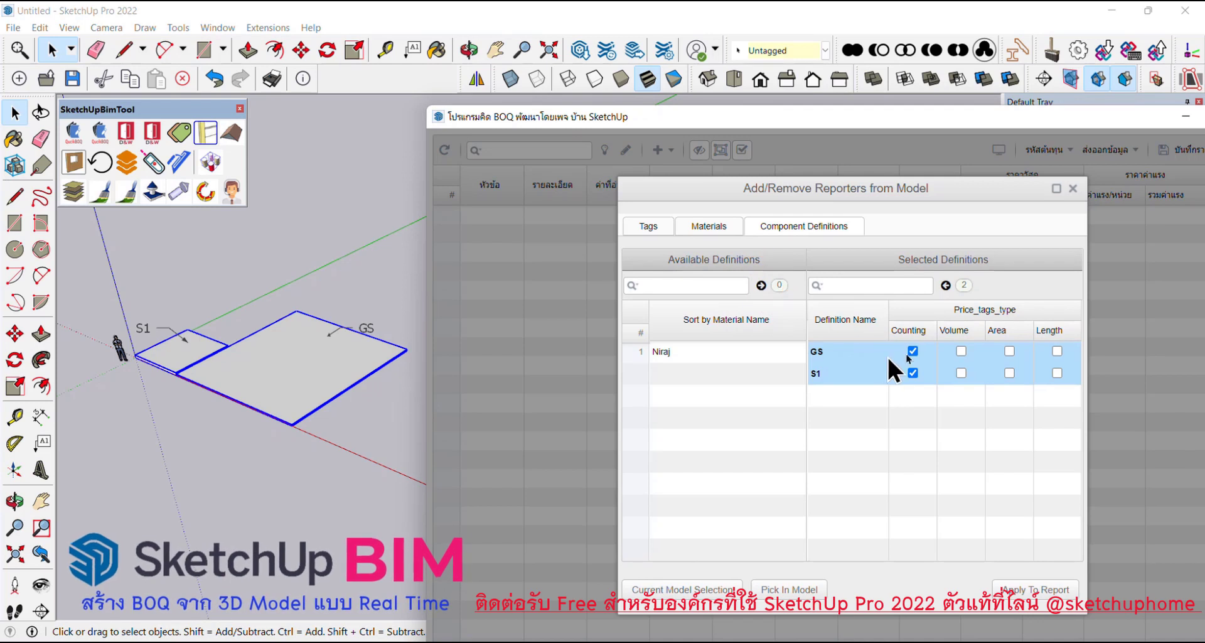
click(962, 351)
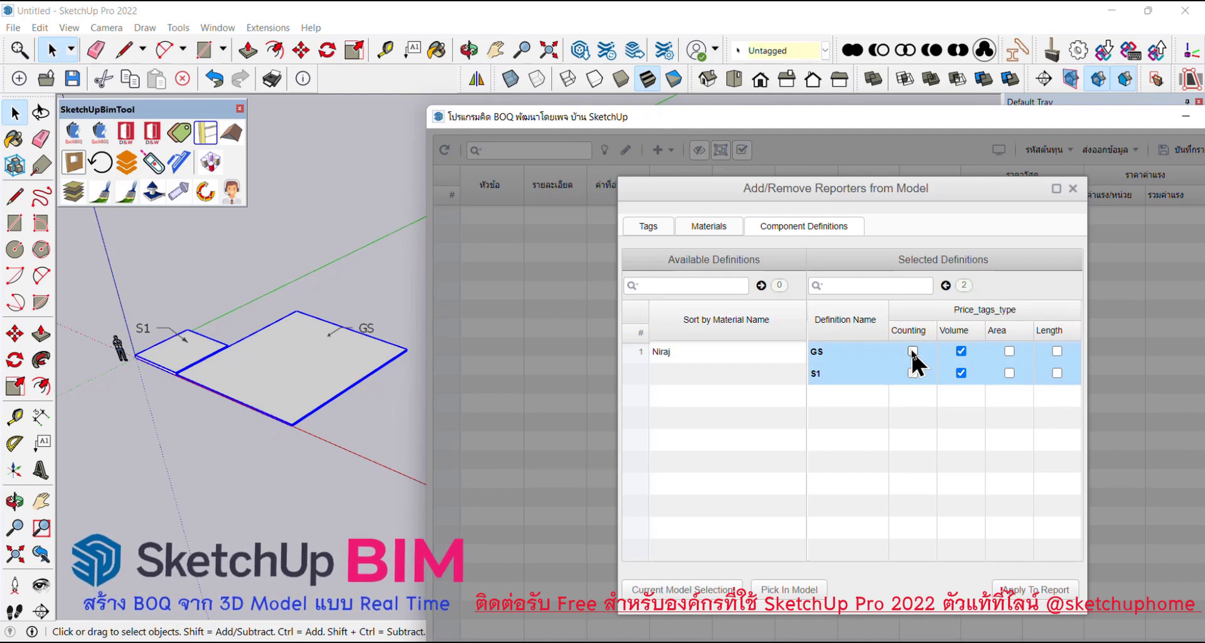
click(1031, 601)
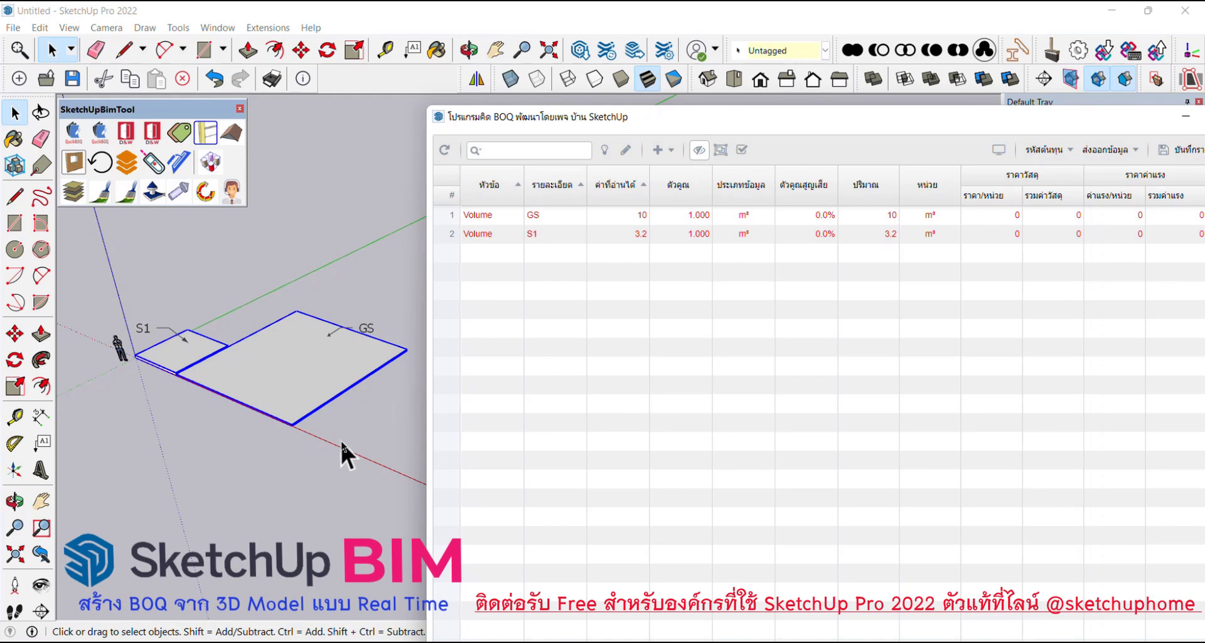
- Pick the GS and S1 volume rows to see which slabs they refer to
click(340, 439)
click(533, 209)
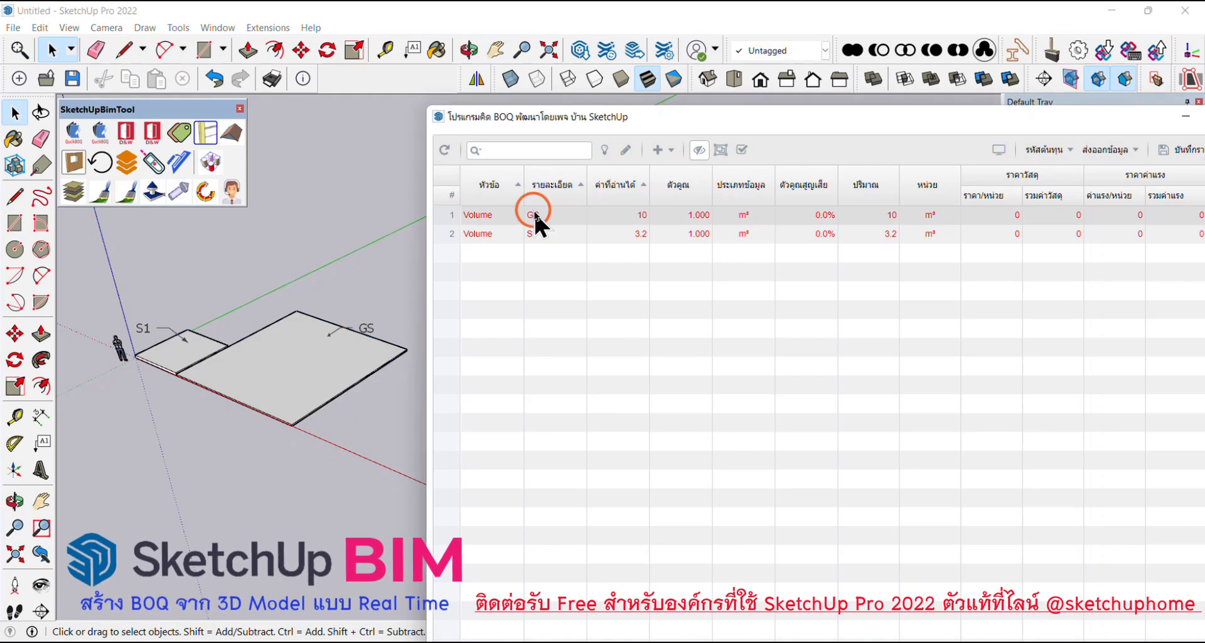
click(603, 151)
click(542, 235)
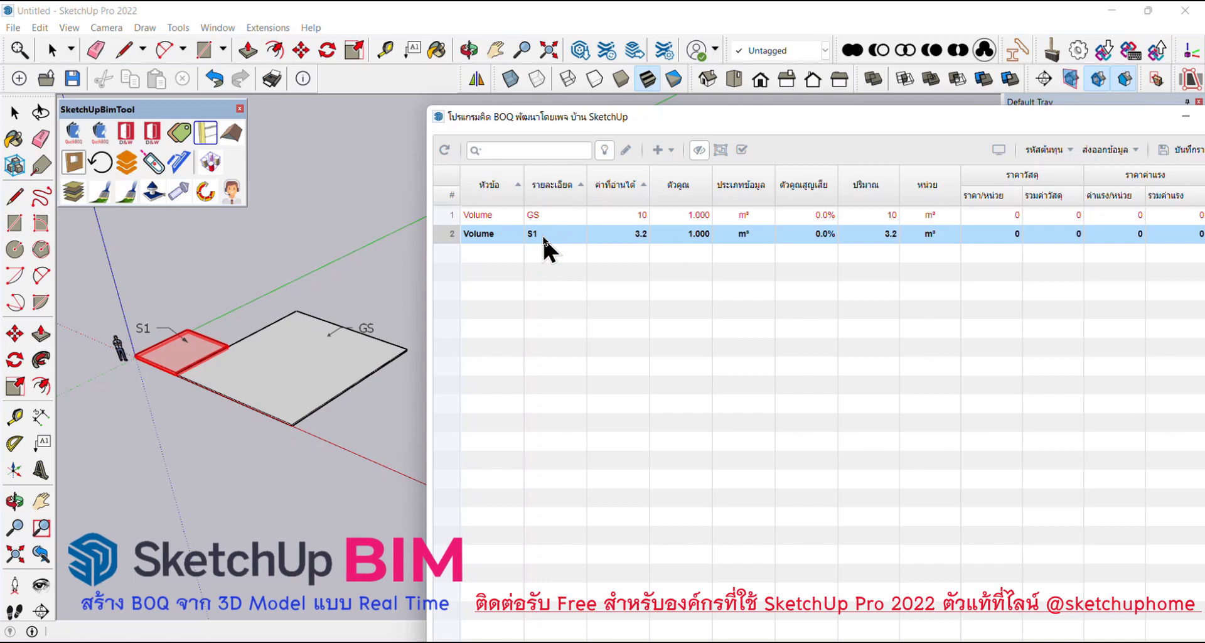
click(170, 461)
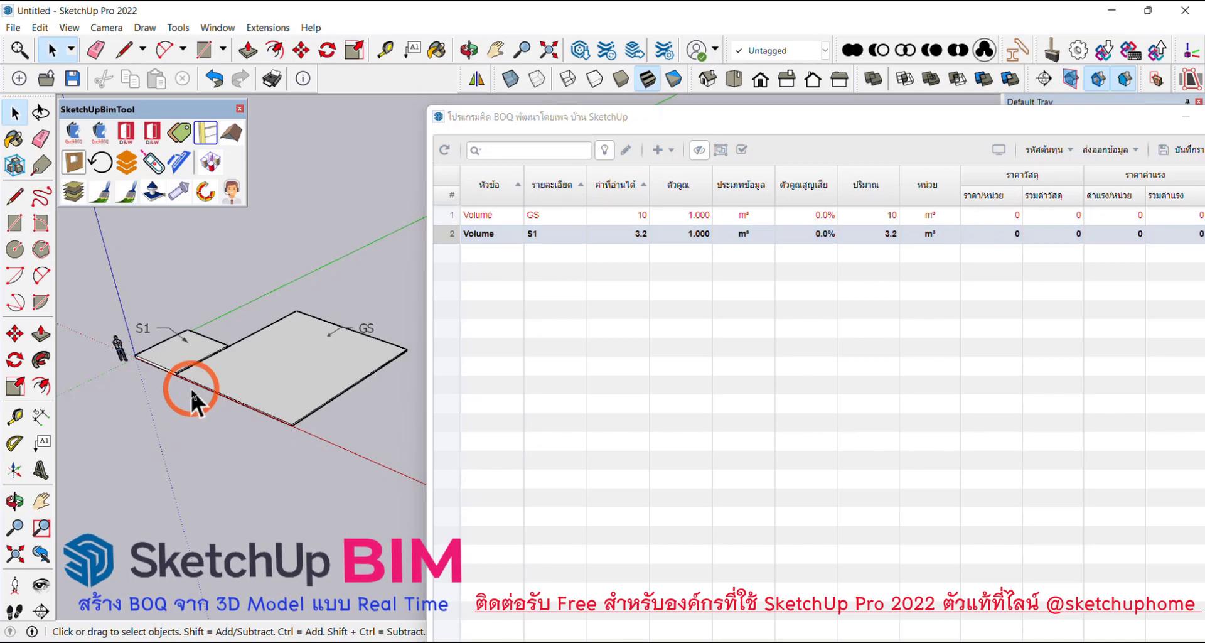
- Copy the S1 slab along the floor with the Move tool
scroll(190, 387, up, 2)
scroll(187, 357, up, 1)
scroll(183, 371, up, 2)
click(182, 371)
scroll(183, 380, up, 1)
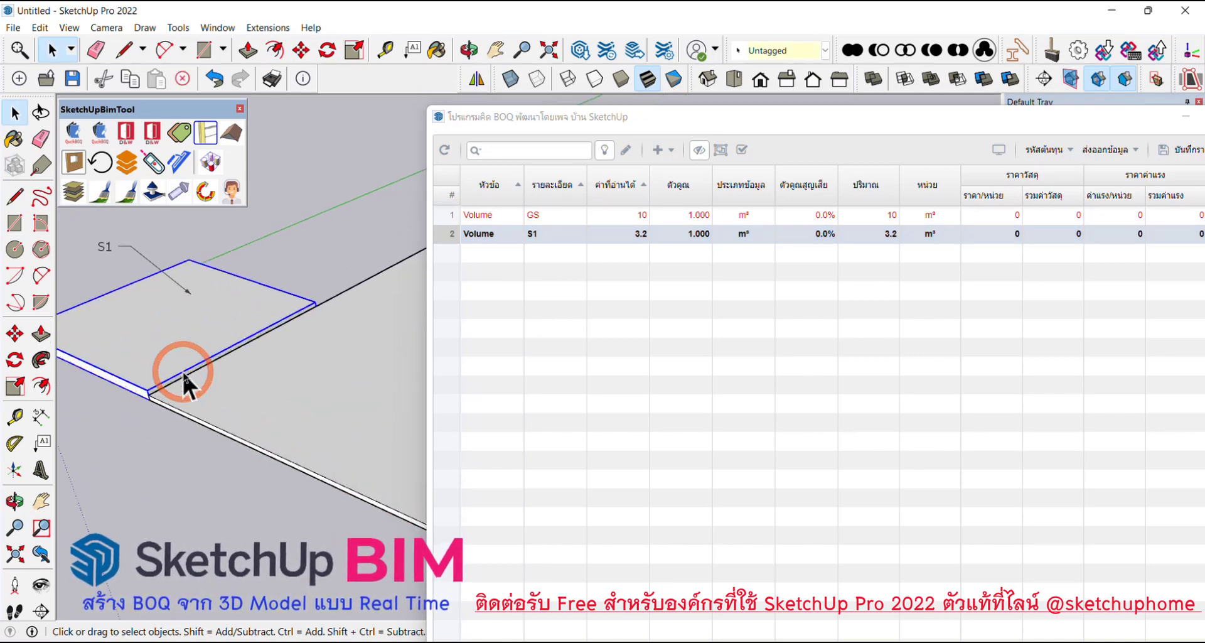
scroll(182, 371, down, 2)
scroll(113, 328, up, 1)
key(m)
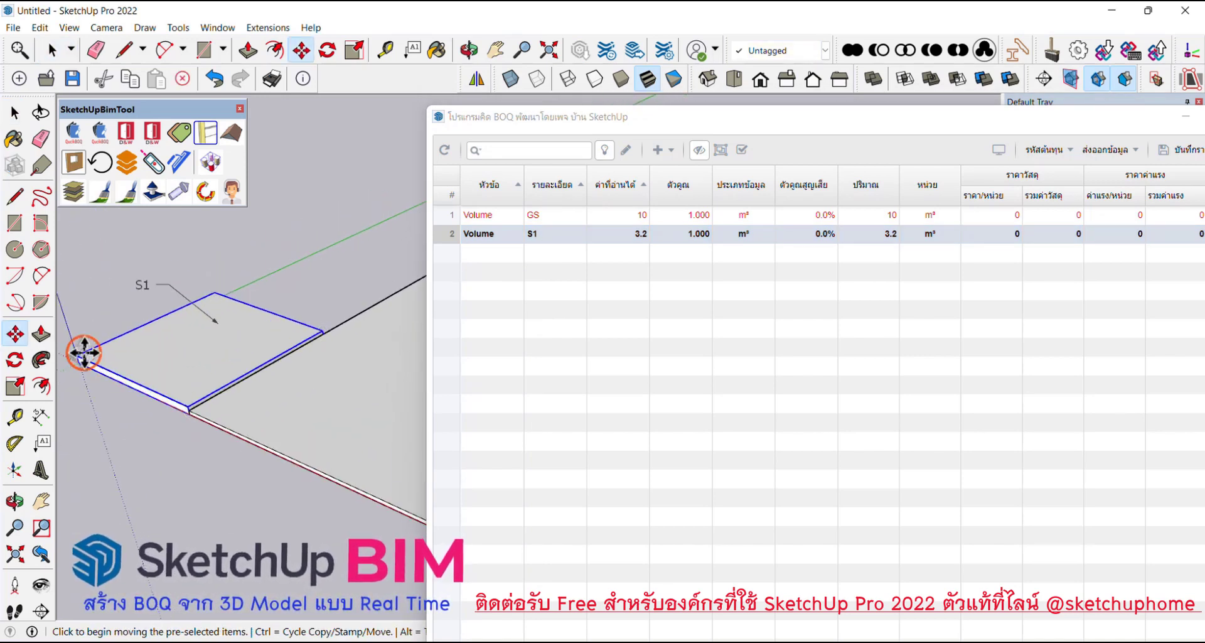
scroll(83, 353, down, 2)
scroll(172, 323, down, 2)
scroll(181, 325, down, 1)
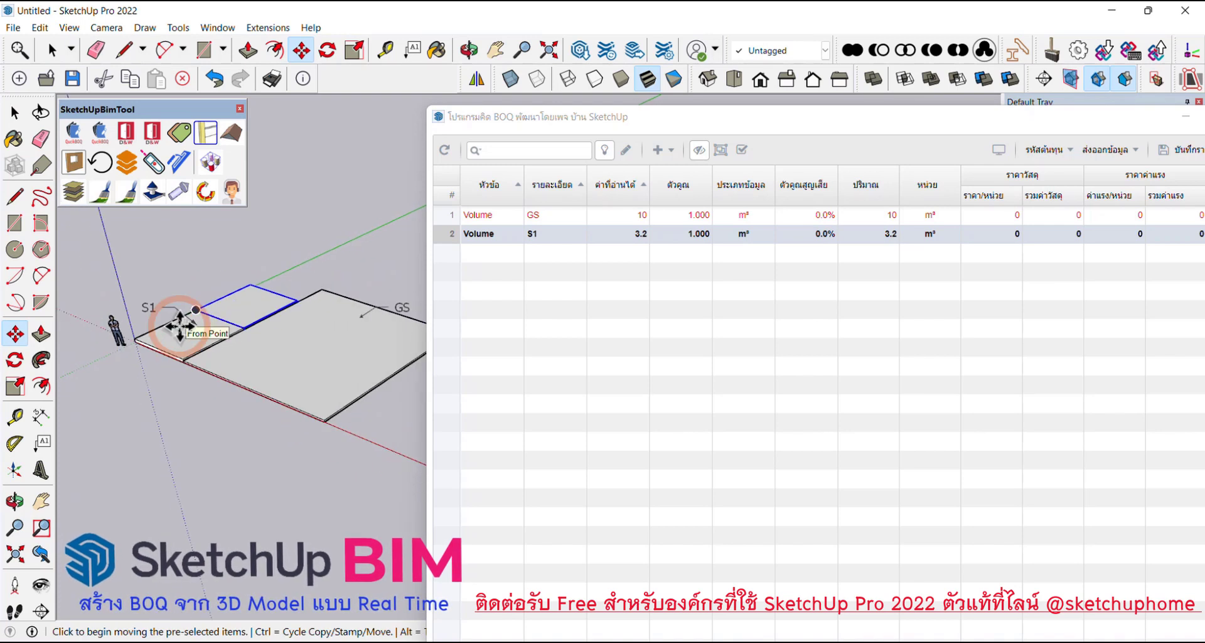
scroll(181, 334, down, 2)
scroll(289, 359, down, 1)
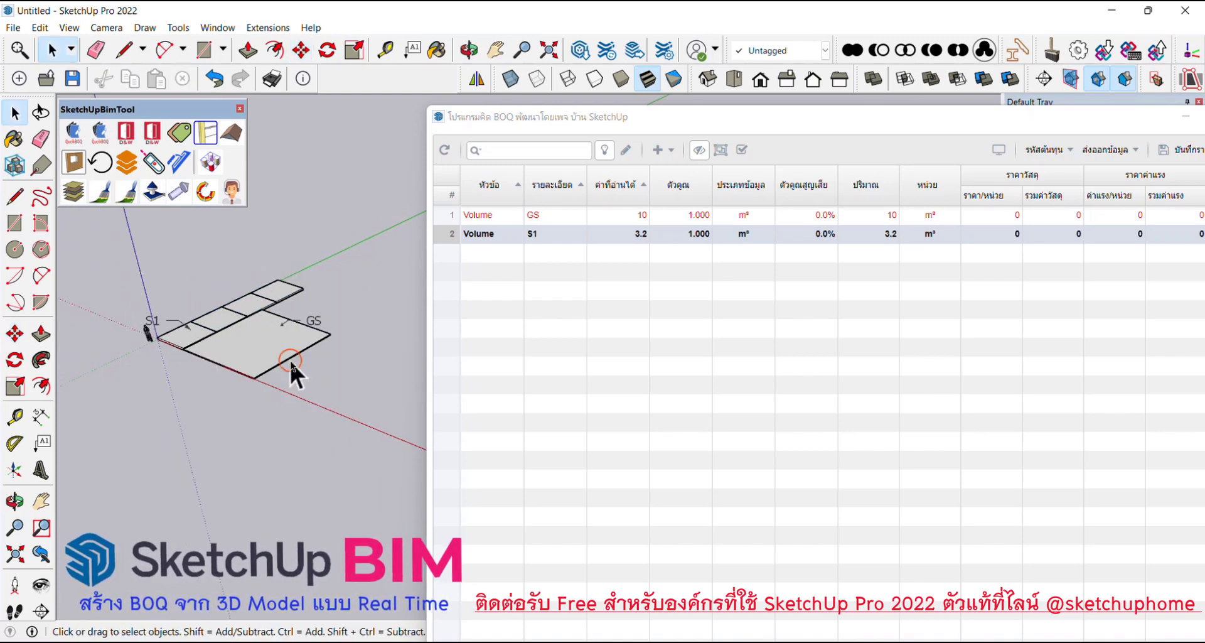
- Copy the GS slab with Move and Ctrl, placing the copy beside the original
click(245, 329)
scroll(111, 357, up, 3)
scroll(114, 366, up, 2)
scroll(141, 363, up, 1)
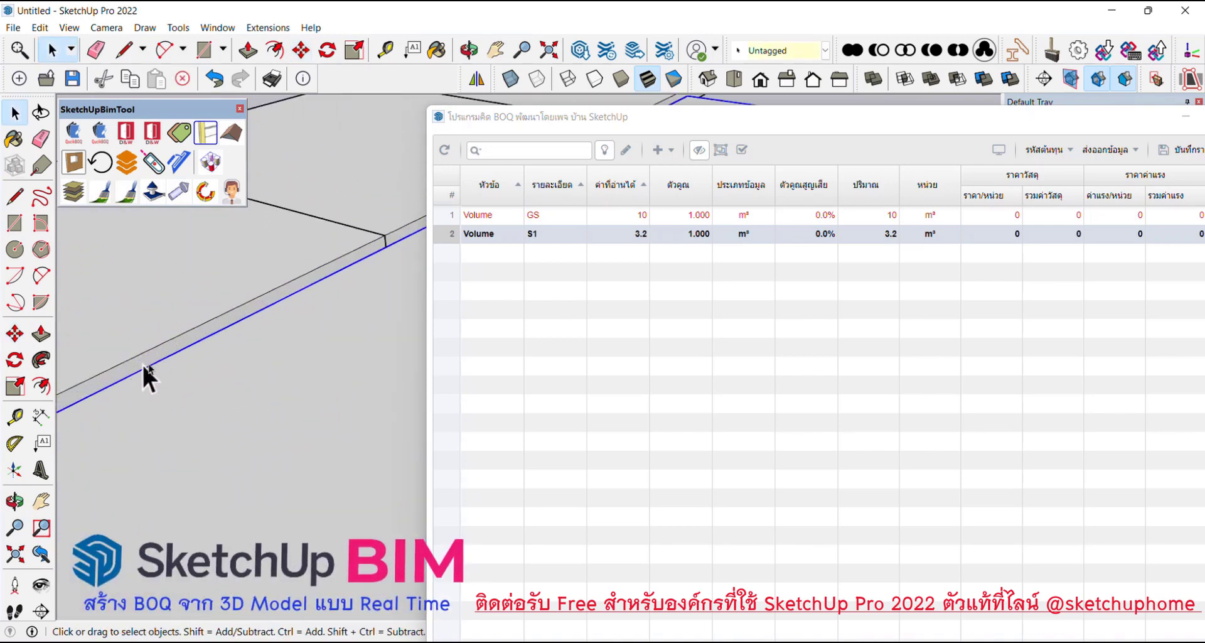
key(m)
scroll(161, 357, down, 1)
click(169, 371)
key(ctrl)
scroll(175, 376, down, 2)
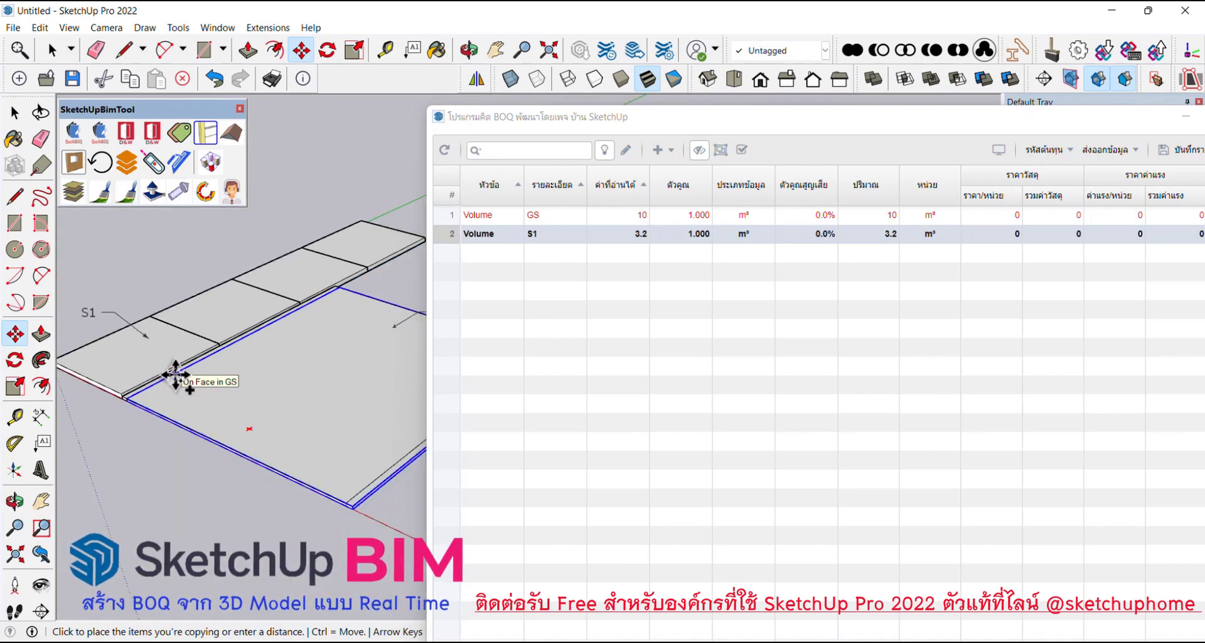
scroll(176, 376, down, 2)
click(217, 480)
key(space)
scroll(217, 480, down, 2)
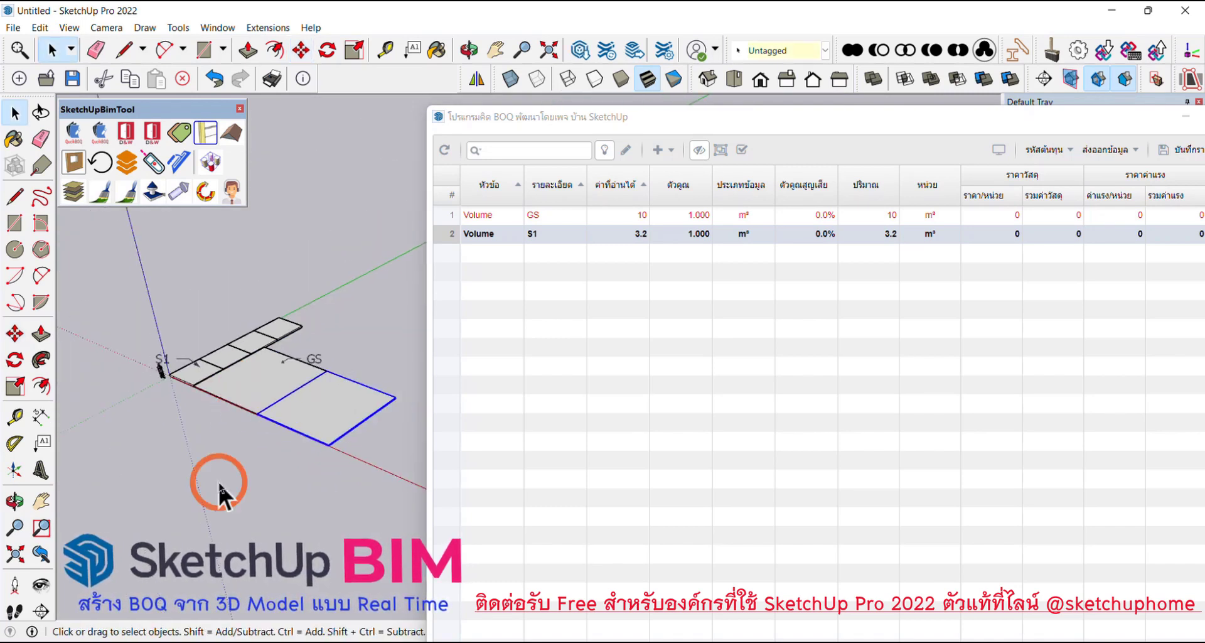
click(209, 260)
- Refresh the BOQ table and check the rows now read GS 20 m³ and S1 12.8 m³
click(443, 150)
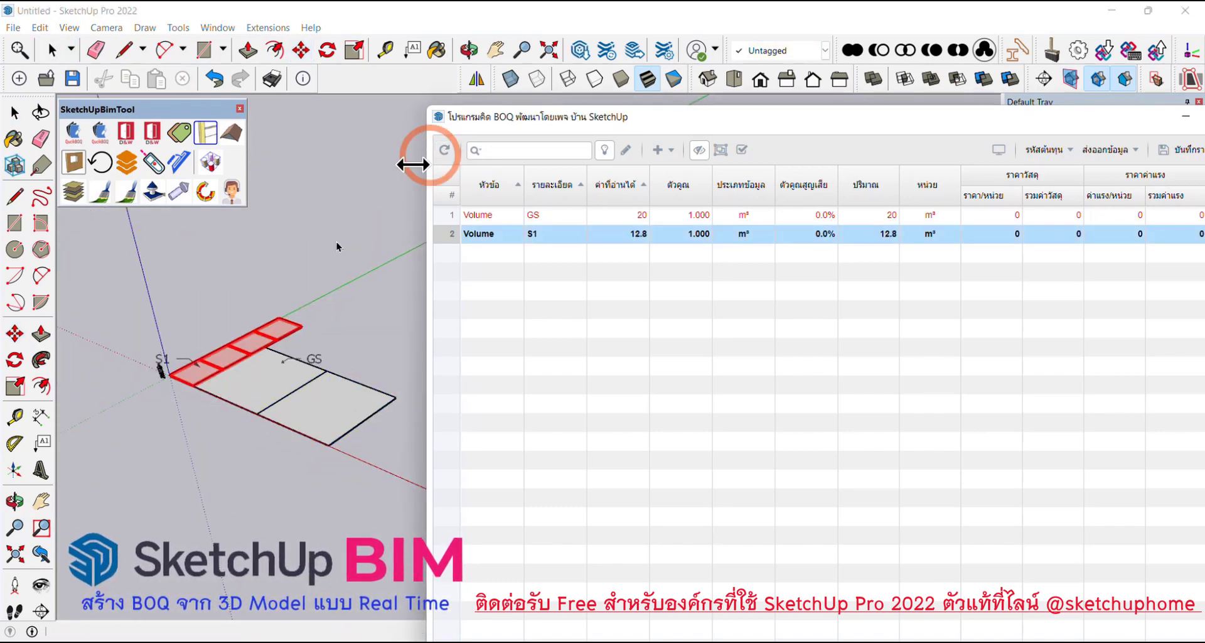
click(297, 415)
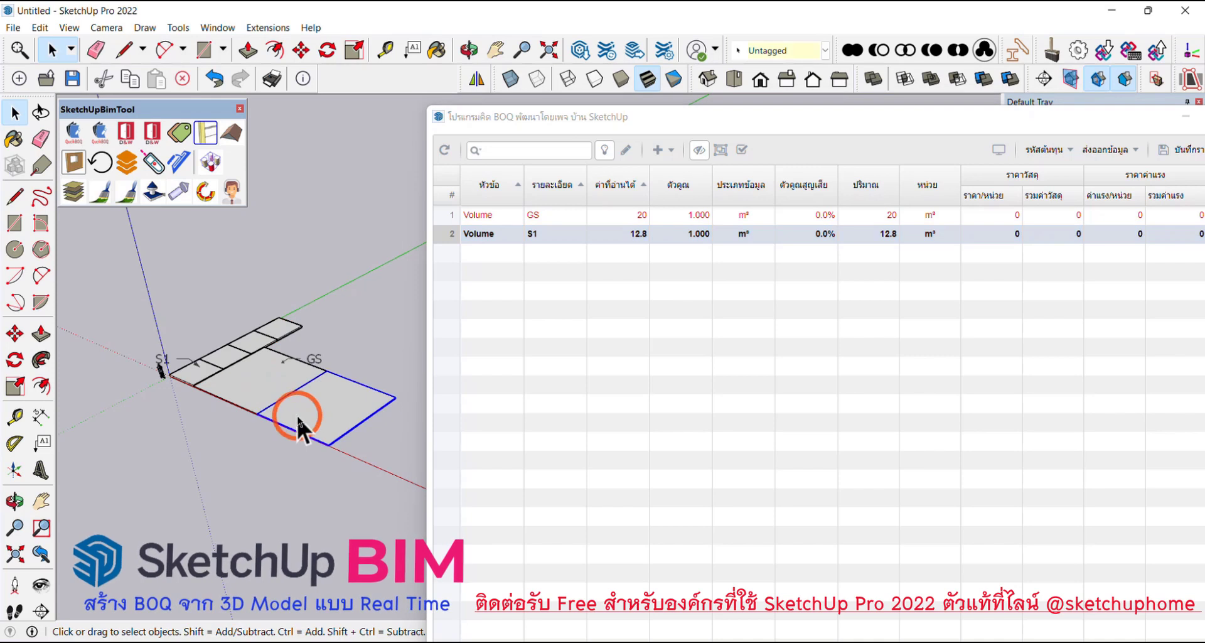
click(472, 236)
click(475, 216)
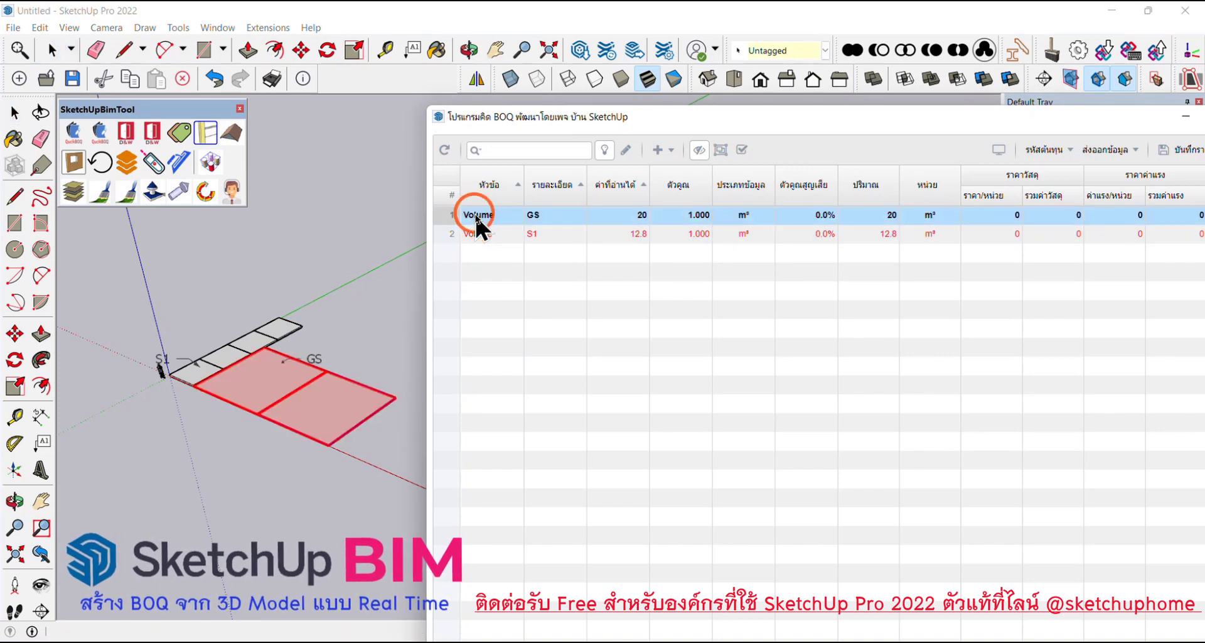
click(481, 234)
middle_drag(250, 484, 272, 465)
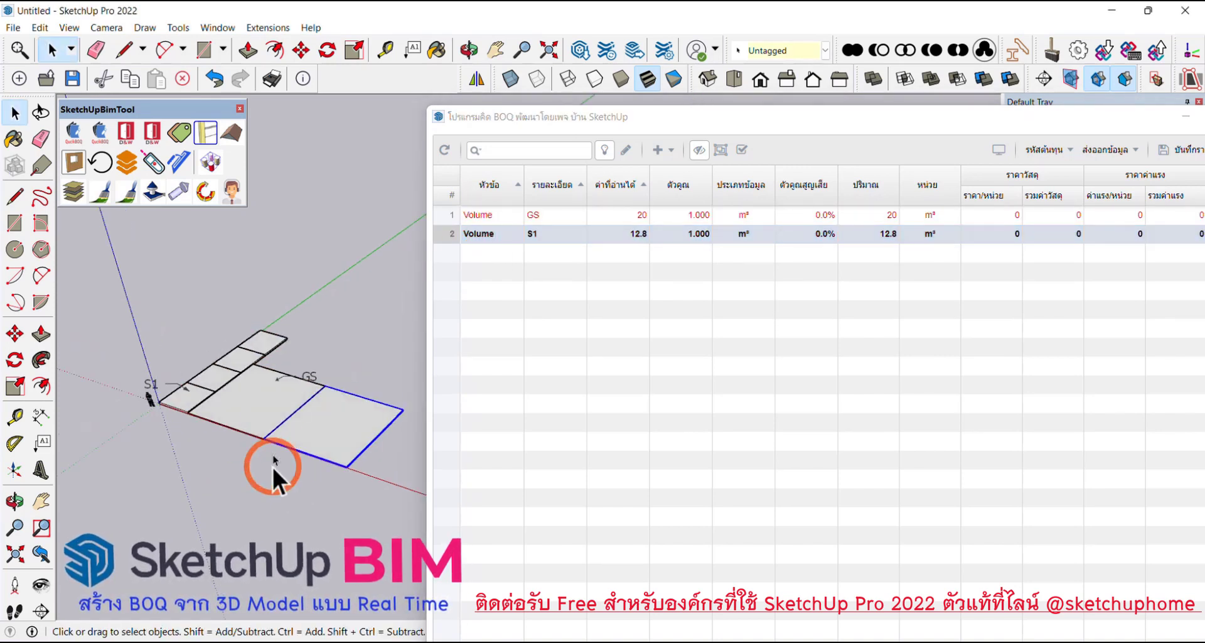
- Draw a new rectangle beside the GS slab, starting from the slab edge
scroll(287, 369, up, 3)
scroll(303, 377, up, 3)
scroll(303, 377, up, 2)
key(e)
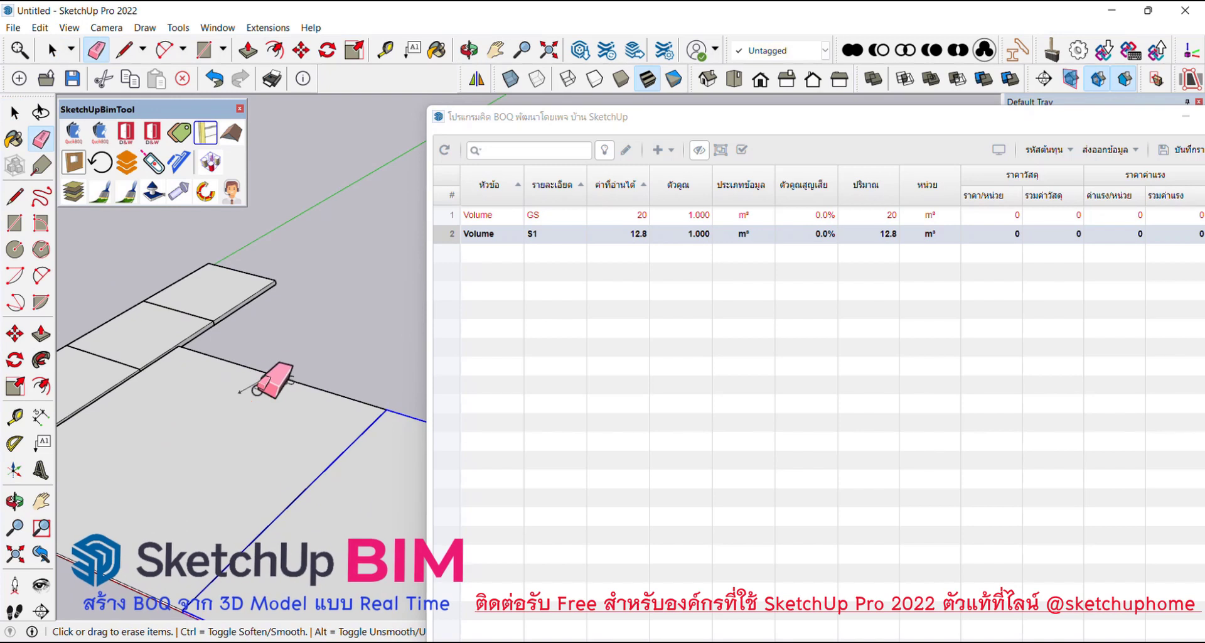
mouse_move(257, 391)
middle_down()
mouse_move(292, 331)
mouse_move(283, 352)
middle_up()
scroll(323, 376, up, 3)
scroll(269, 237, up, 3)
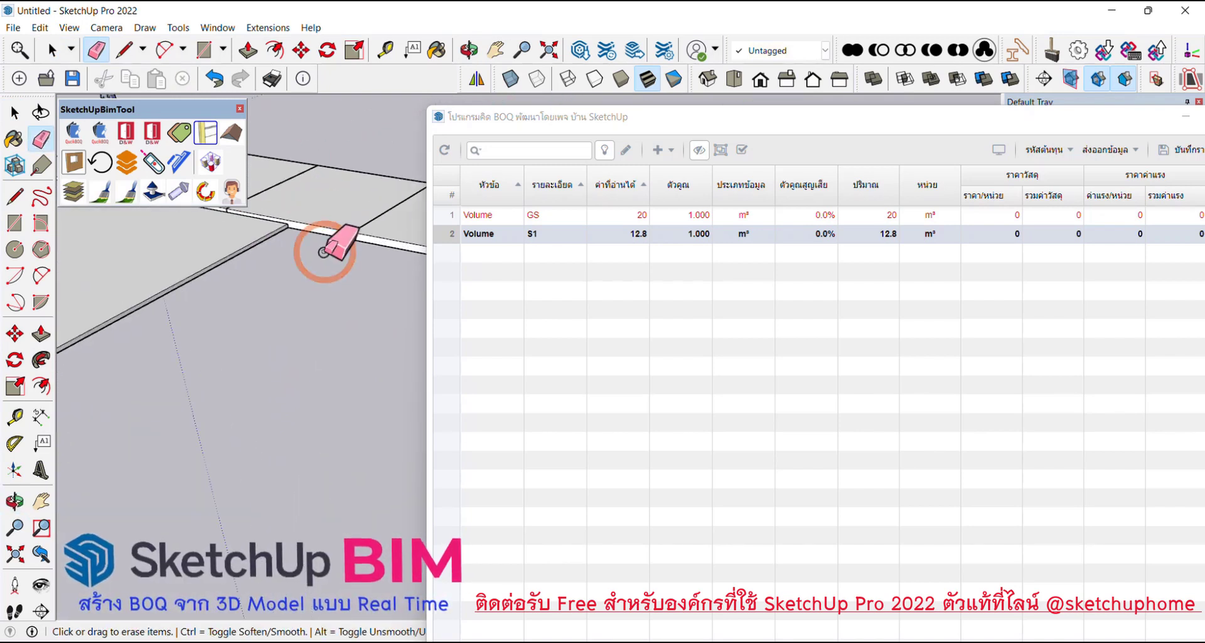
scroll(323, 252, up, 2)
scroll(288, 217, up, 2)
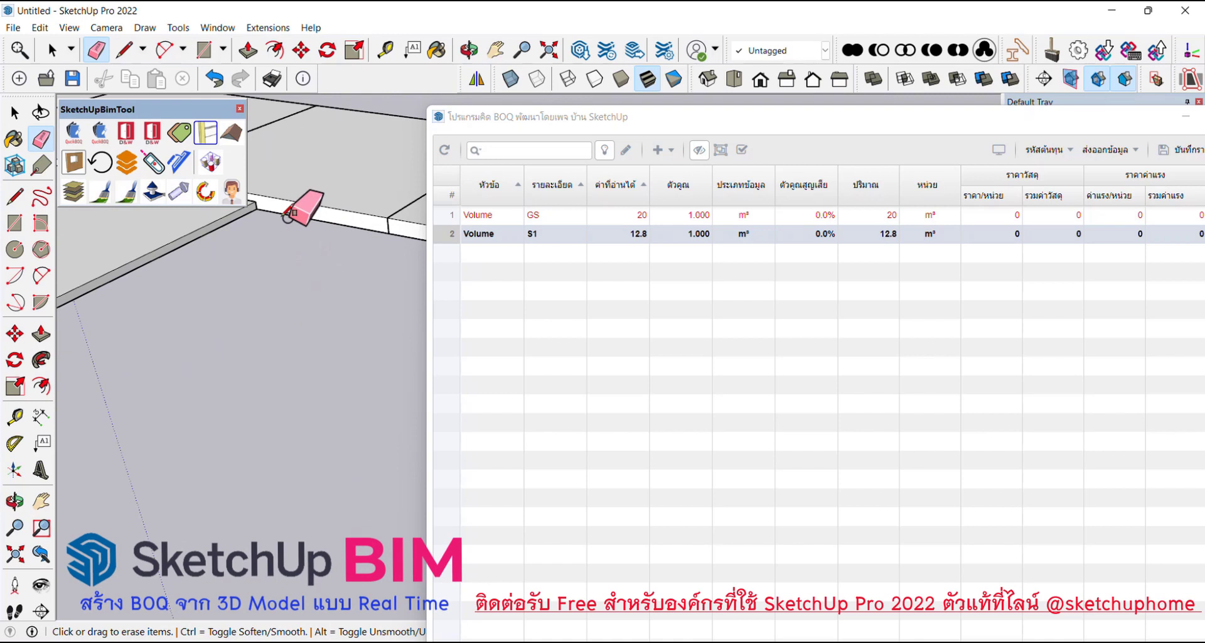
key(r)
click(287, 216)
scroll(274, 317, down, 2)
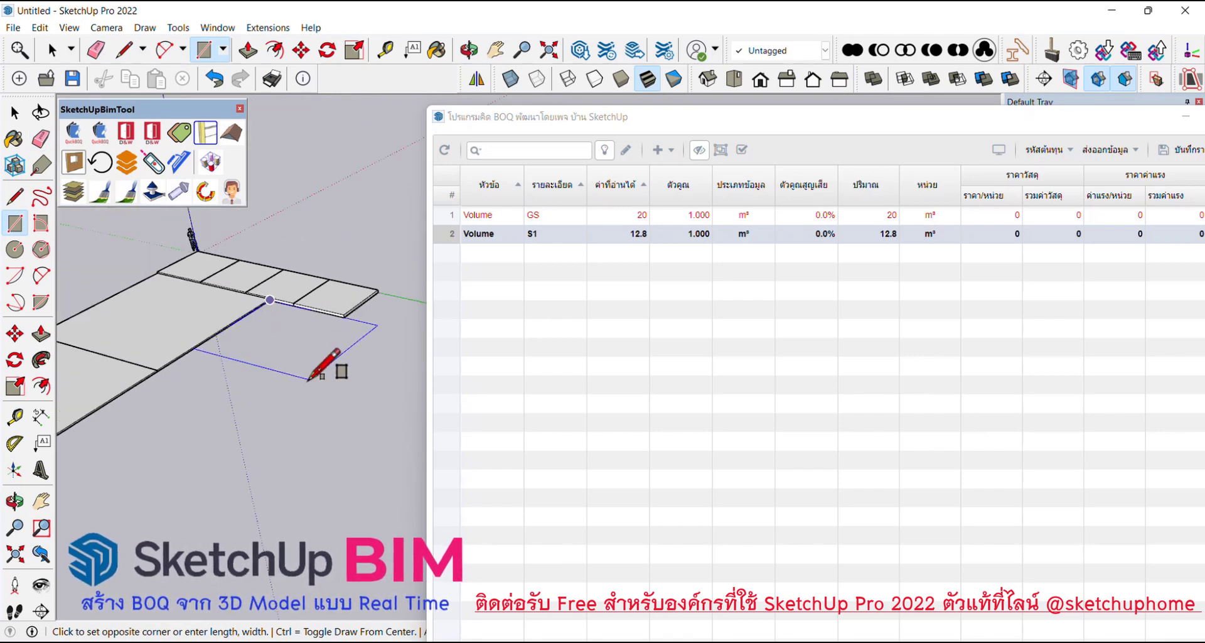
click(308, 379)
- Push/Pull the new rectangle into a thin slab
key(p)
scroll(308, 383, up, 2)
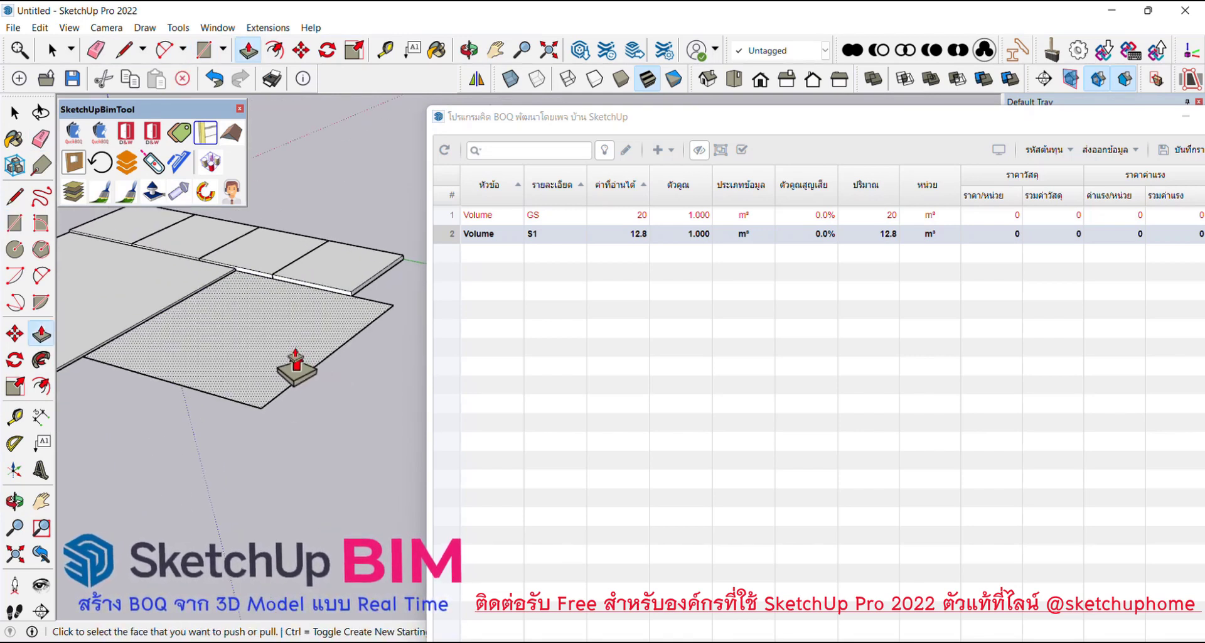
click(296, 361)
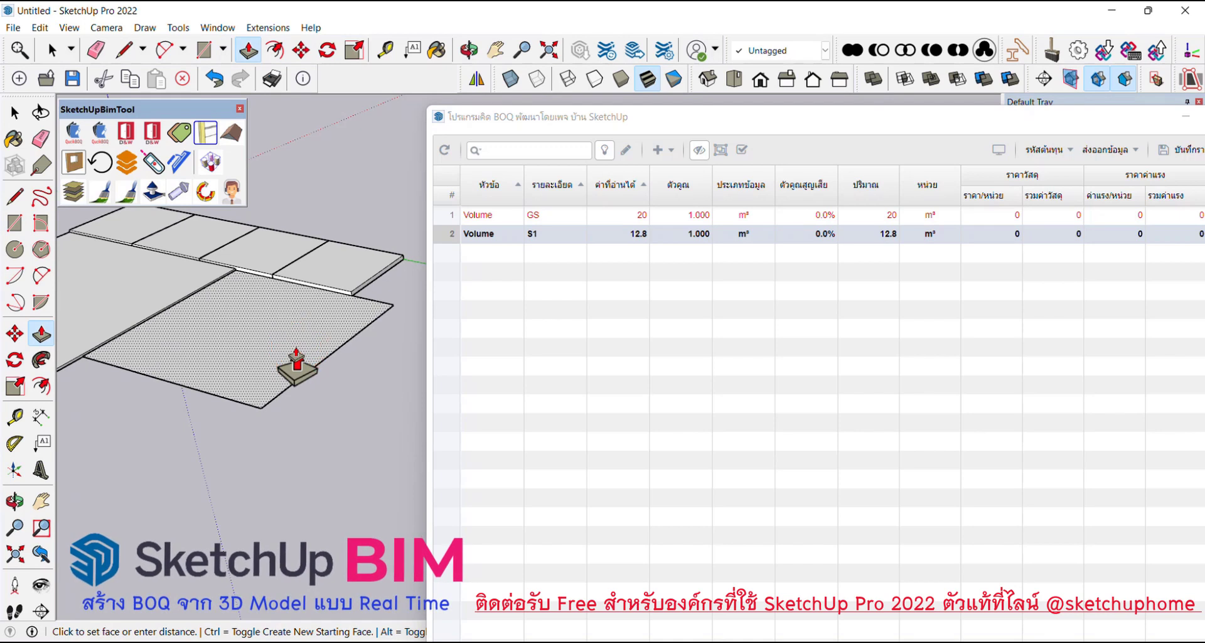
click(296, 361)
- Make the new slab a component named S2
key(space)
click(251, 318)
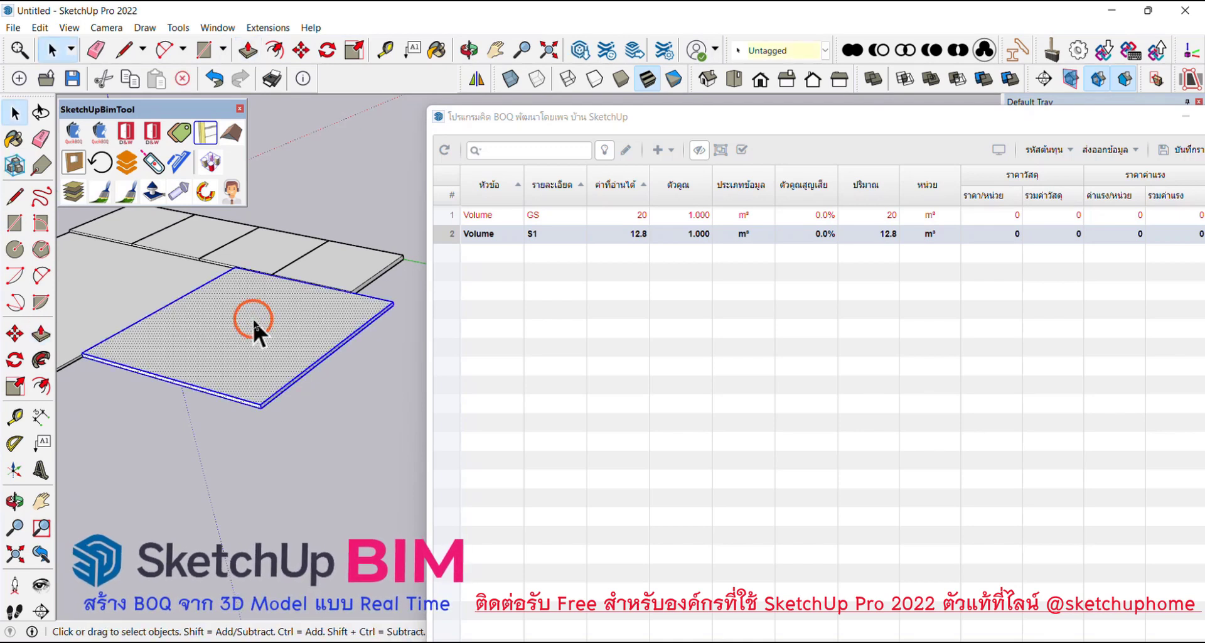
right_click(254, 321)
click(366, 153)
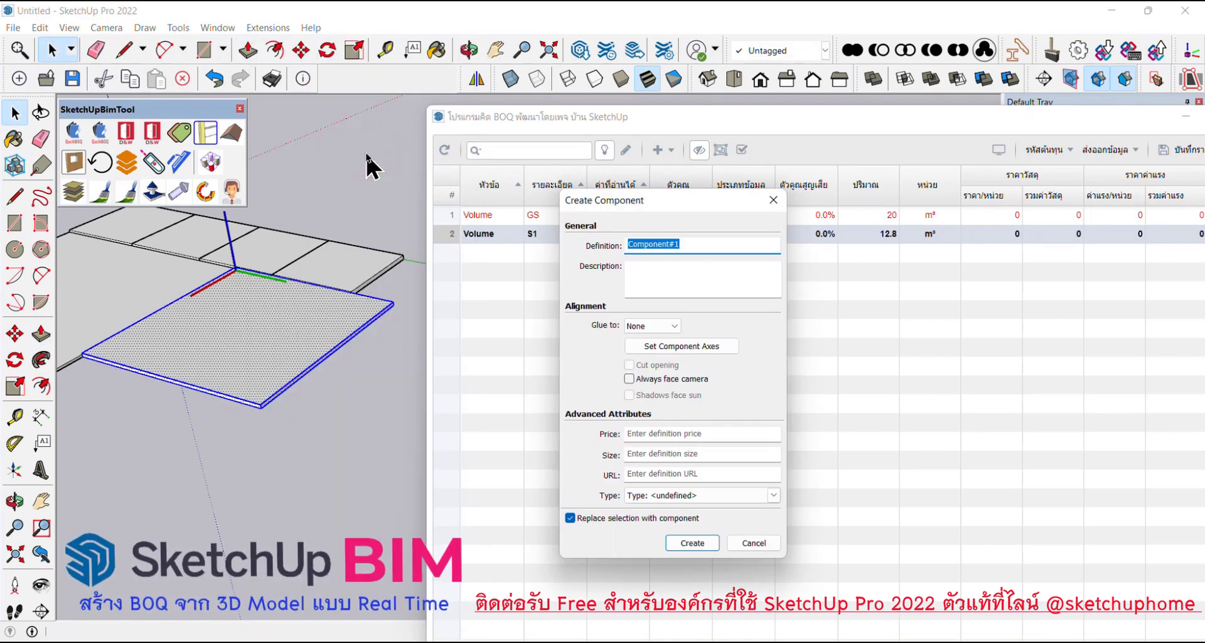
text(S2)
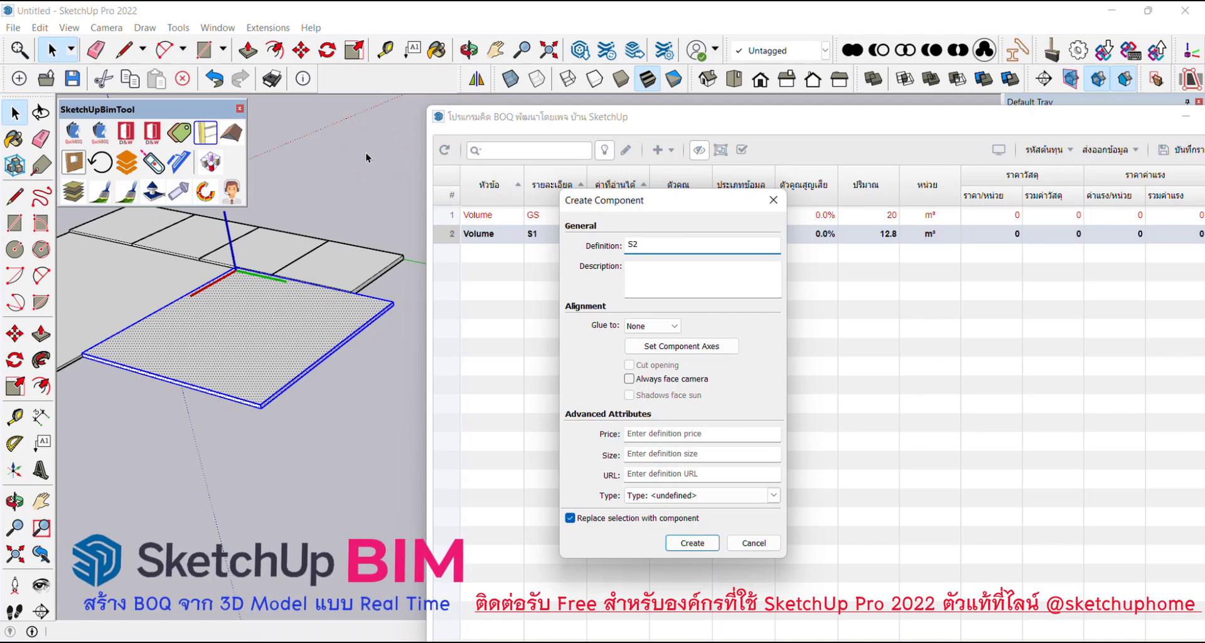
key(Return)
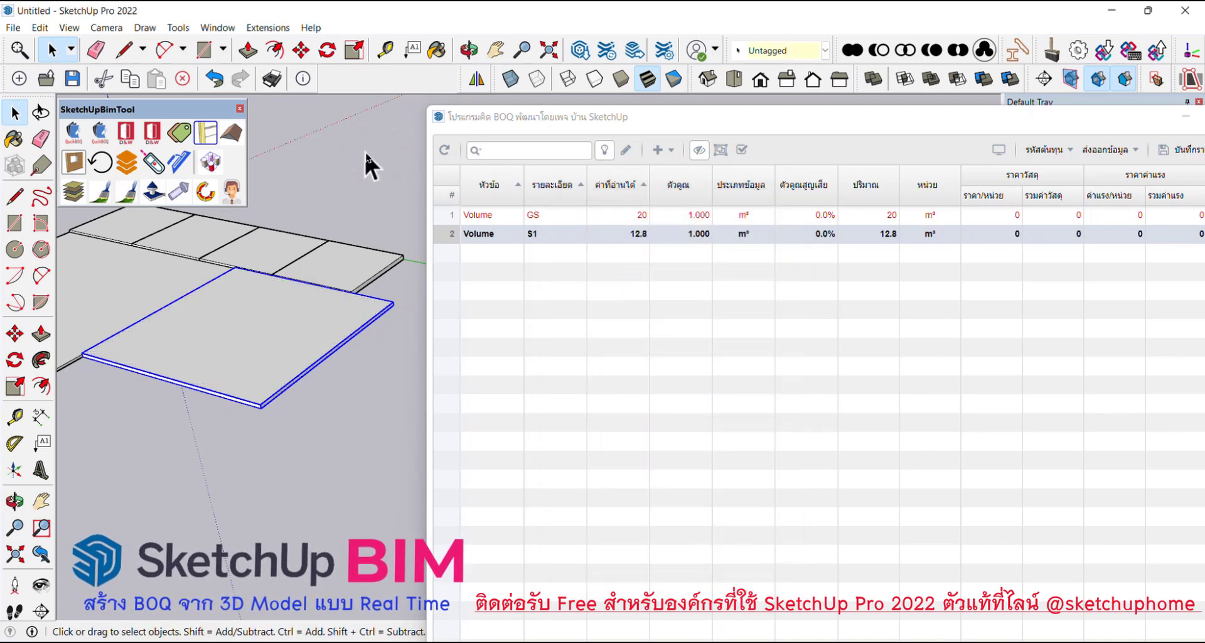
- Check the BOQ Component Definitions list for S2, then close the reporters dialog and BOQ window
click(324, 389)
mouse_move(324, 390)
middle_down()
mouse_move(330, 263)
mouse_move(304, 384)
mouse_move(296, 237)
mouse_move(312, 417)
mouse_move(331, 411)
middle_up()
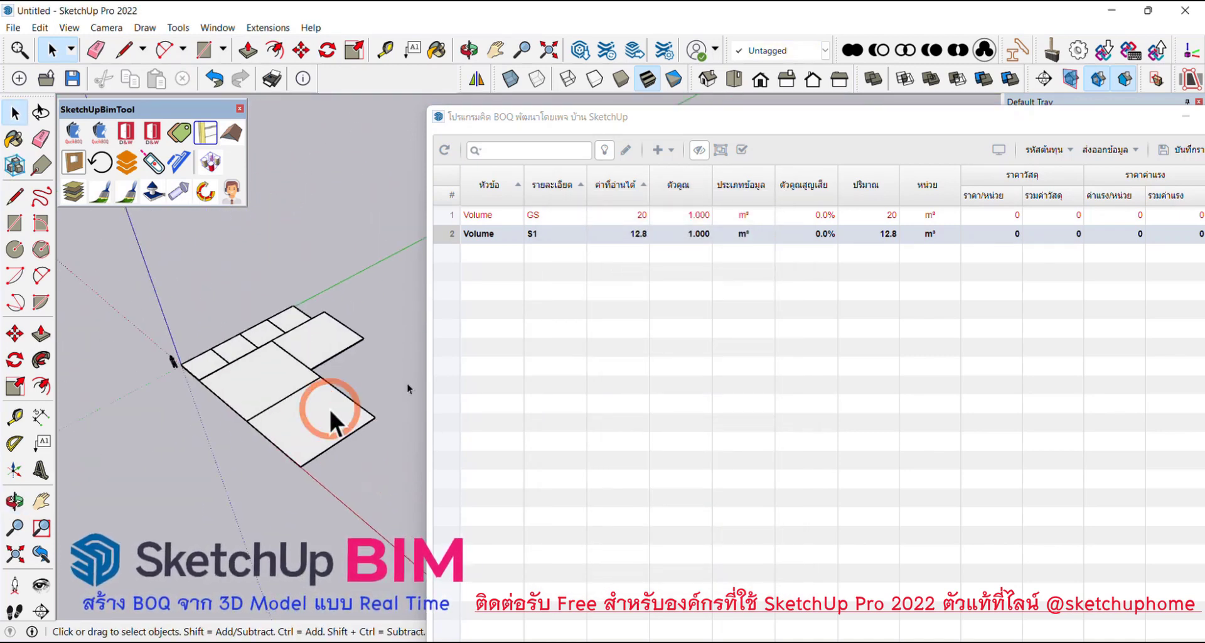
click(673, 150)
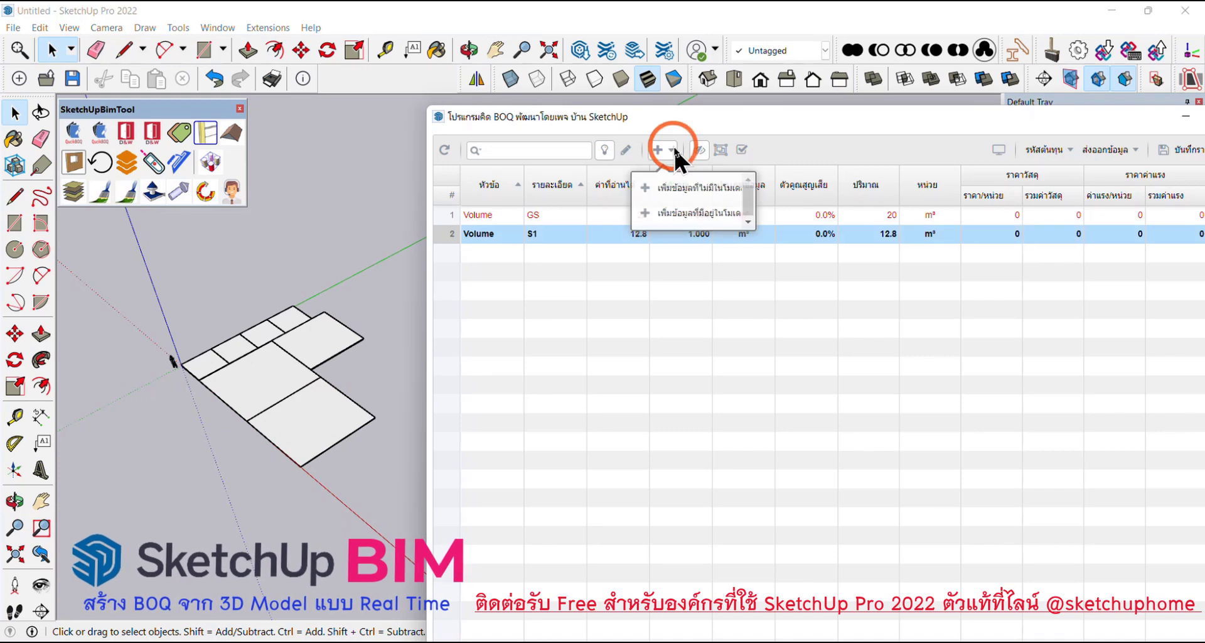
click(694, 214)
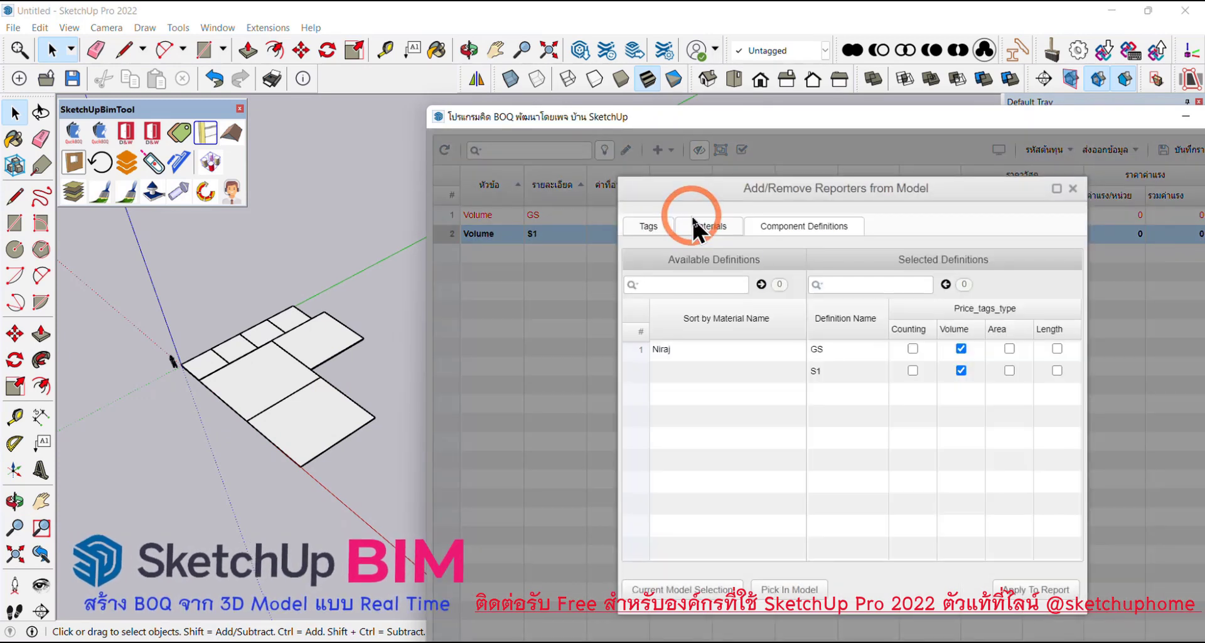
click(816, 226)
text(s2)
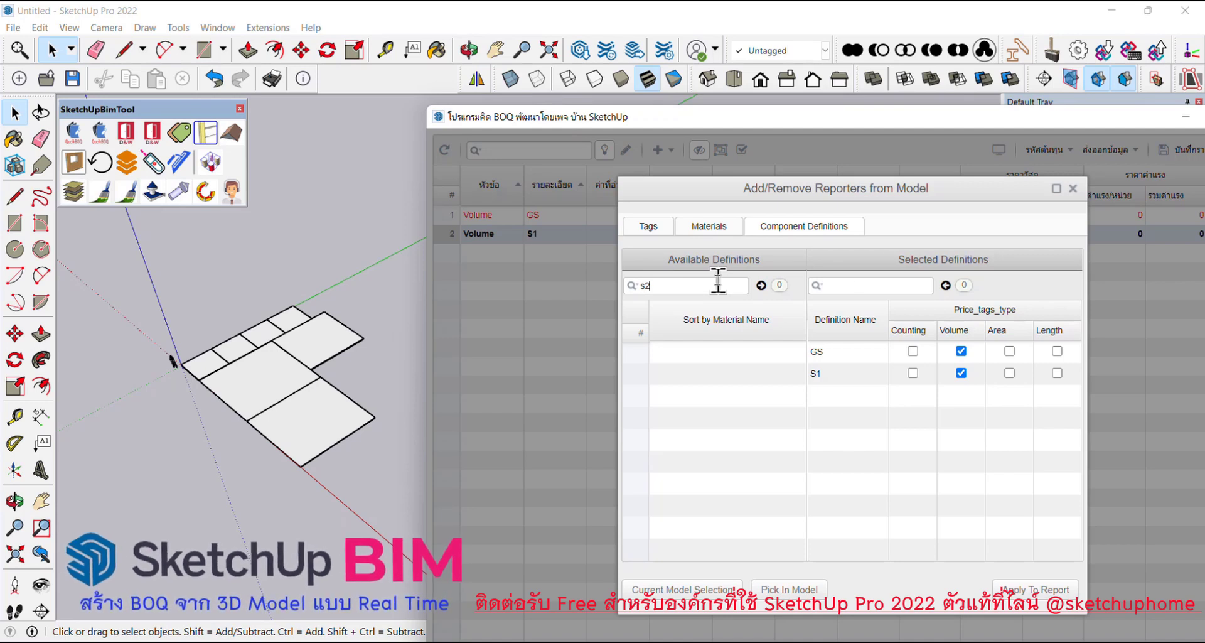
click(1072, 189)
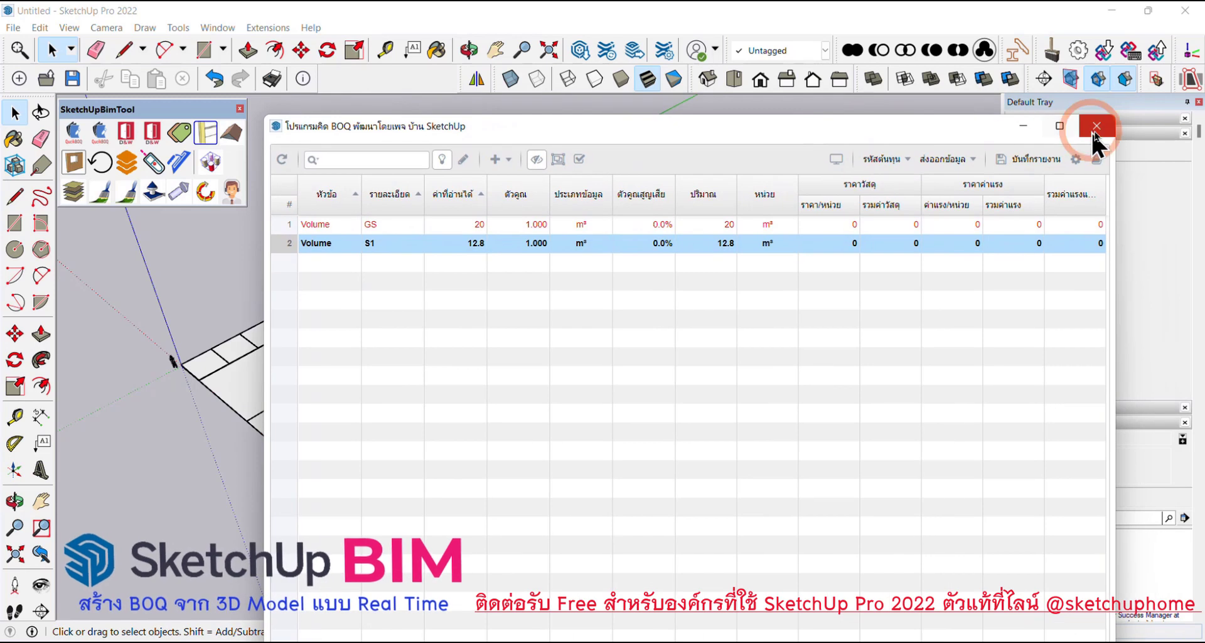
click(1095, 129)
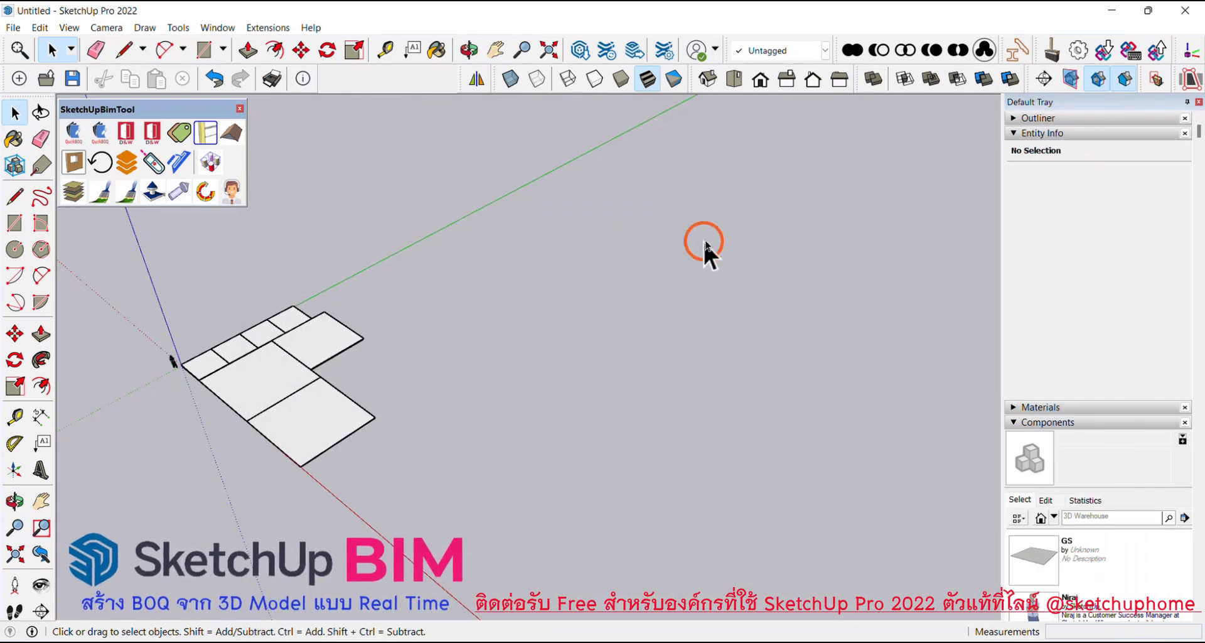
- Reopen the BOQ window and show its Component Definitions reporters from the model
click(182, 128)
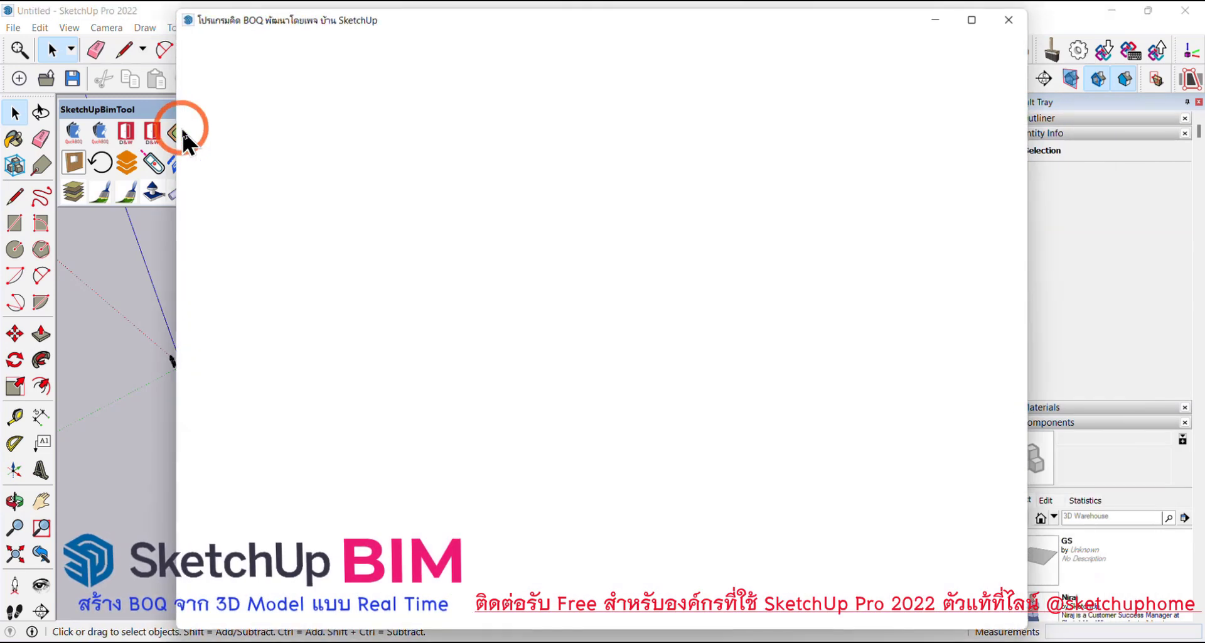
mouse_move(572, 20)
mouse_down()
mouse_move(747, 71)
mouse_move(840, 81)
mouse_up()
click(682, 113)
click(713, 179)
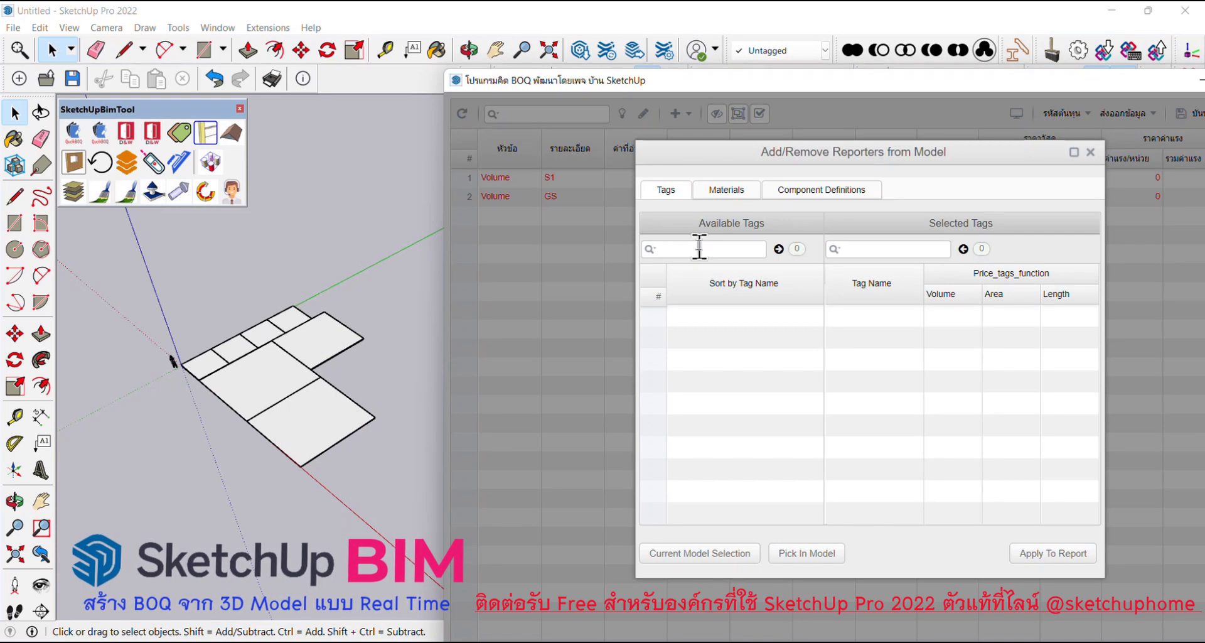
click(852, 191)
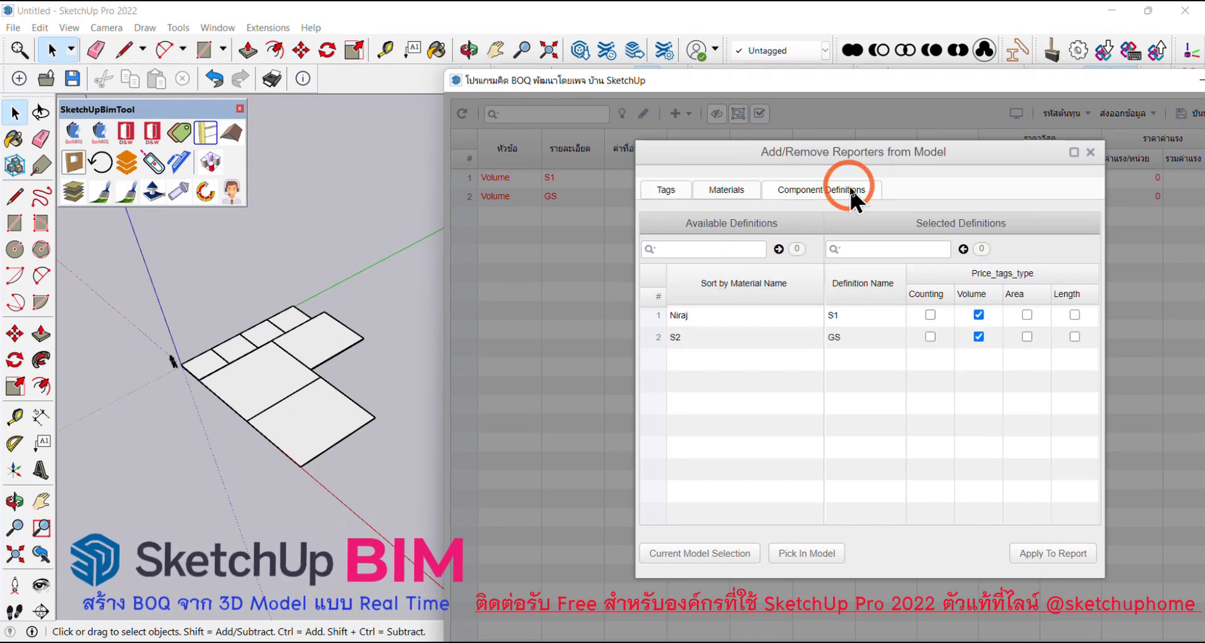
- Replace the Available Definitions search text with s2
click(704, 242)
text(s2)
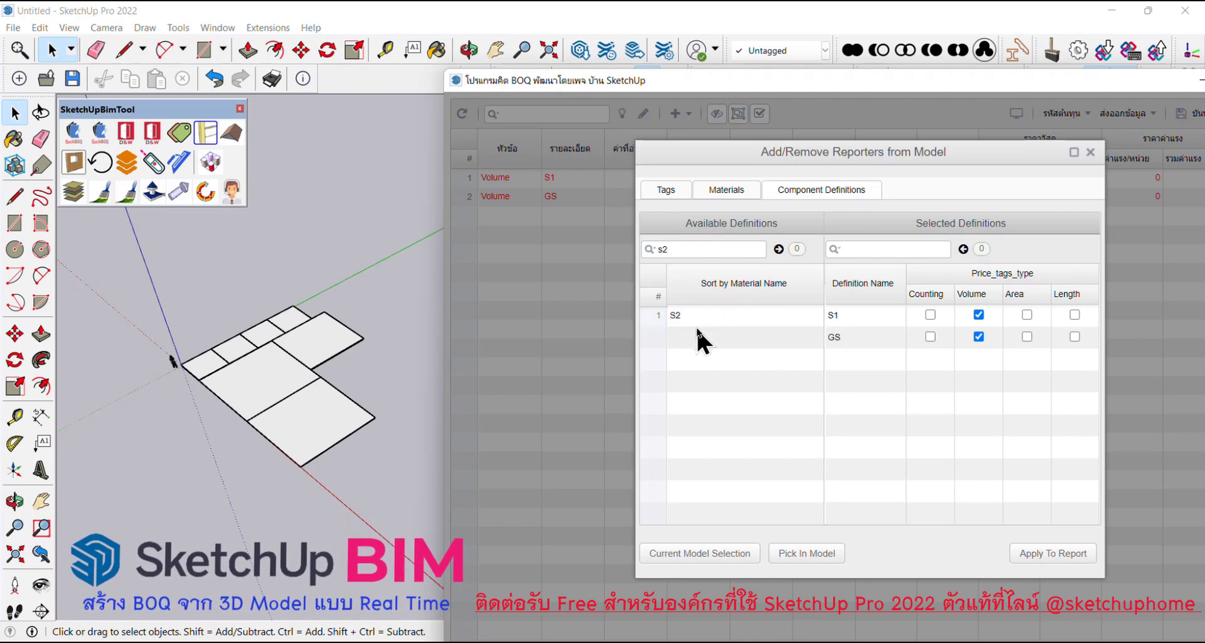
key(BackSpace)
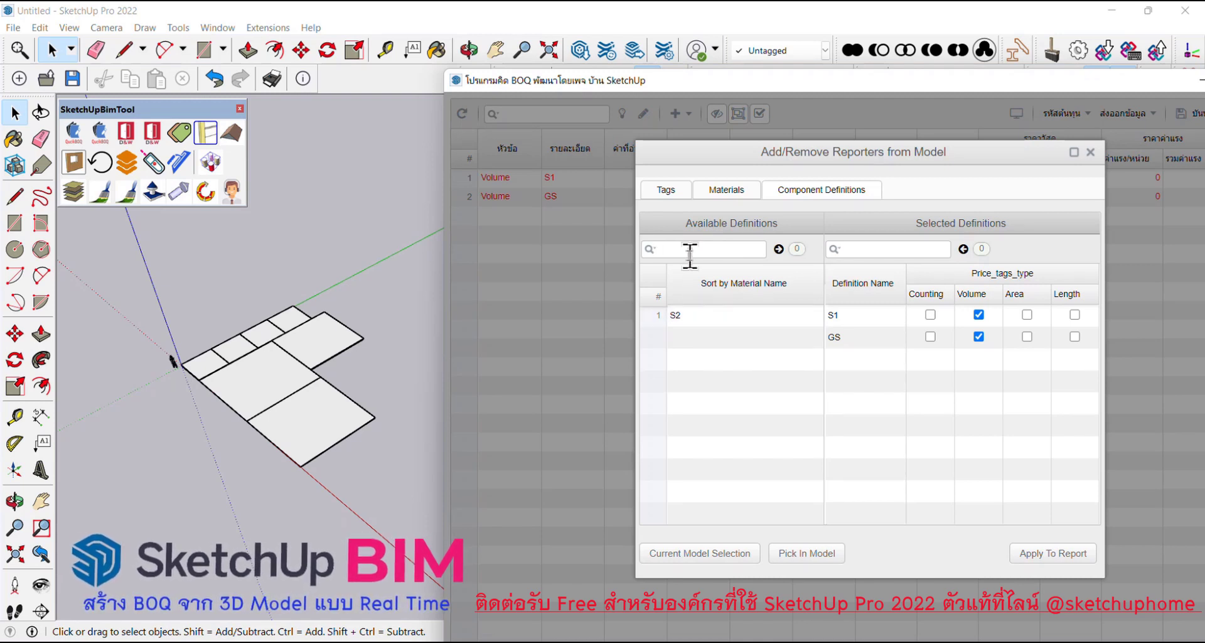
key(BackSpace)
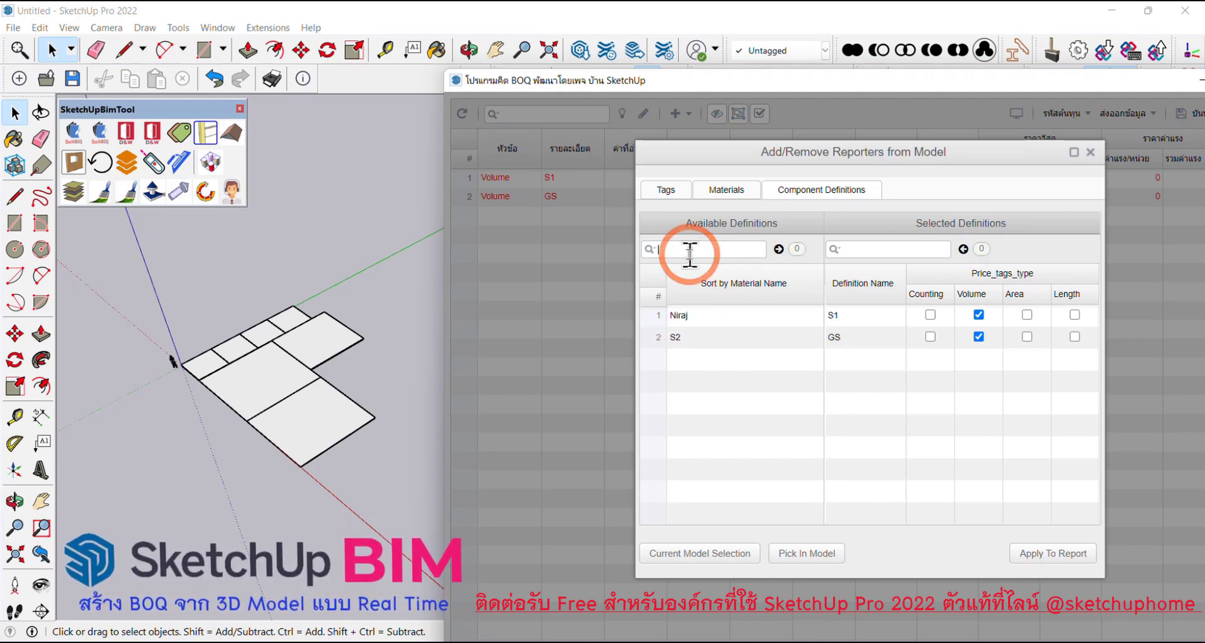
text(s2)
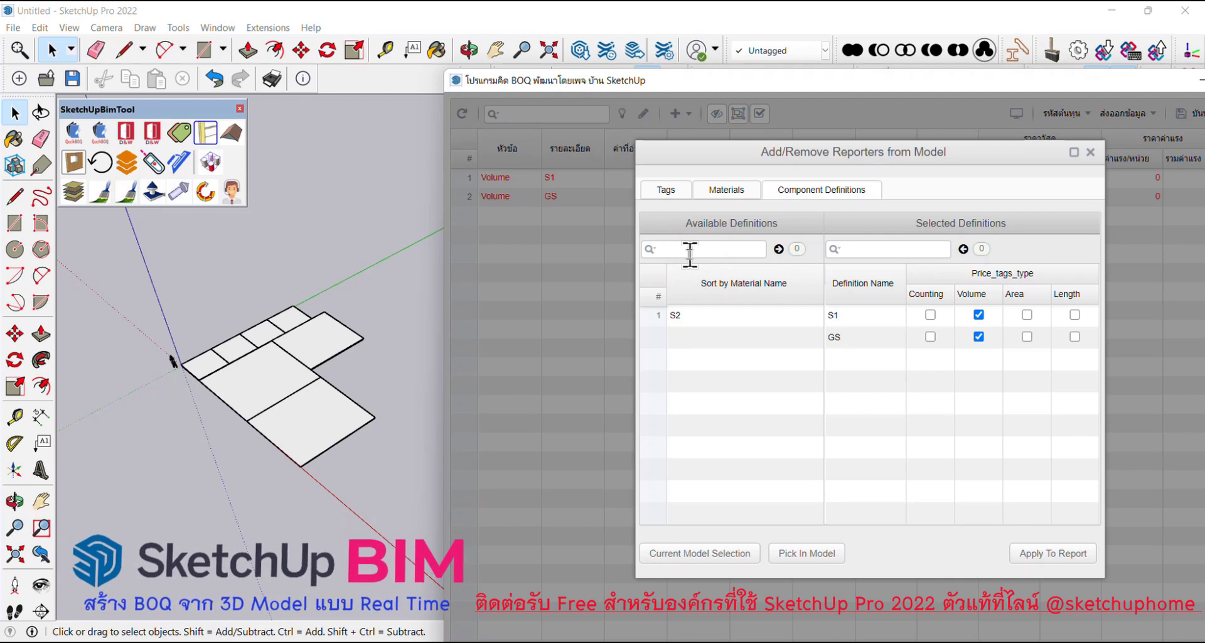
- Box-select the floor model and mark the definitions of the selected objects
click(317, 334)
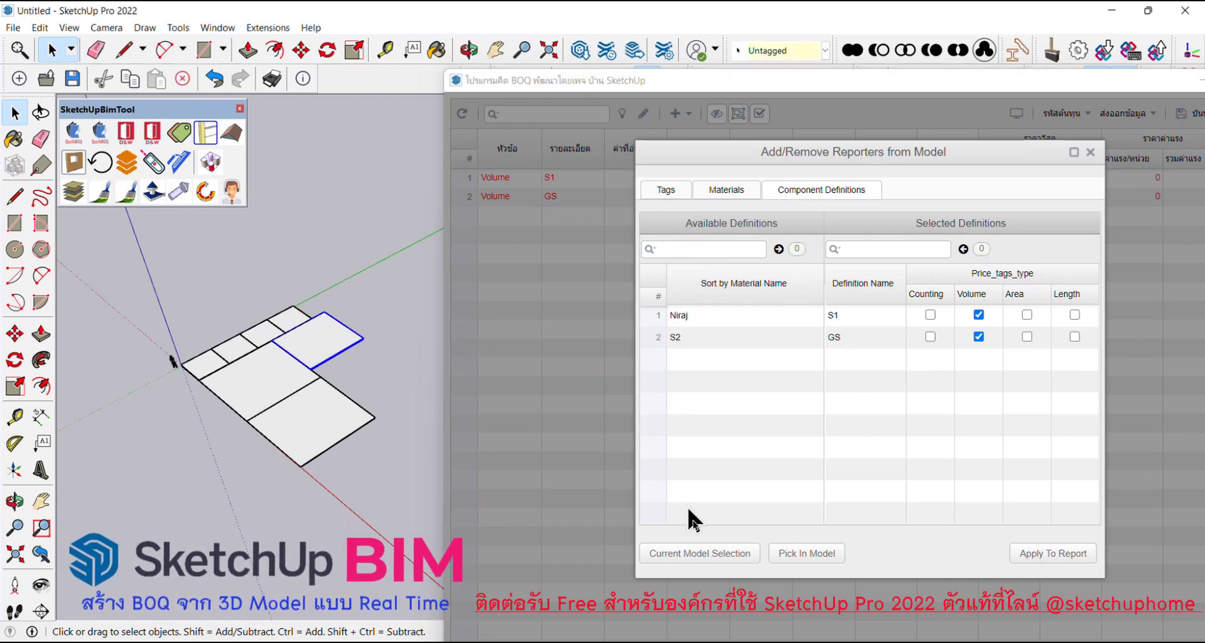
click(697, 552)
click(339, 503)
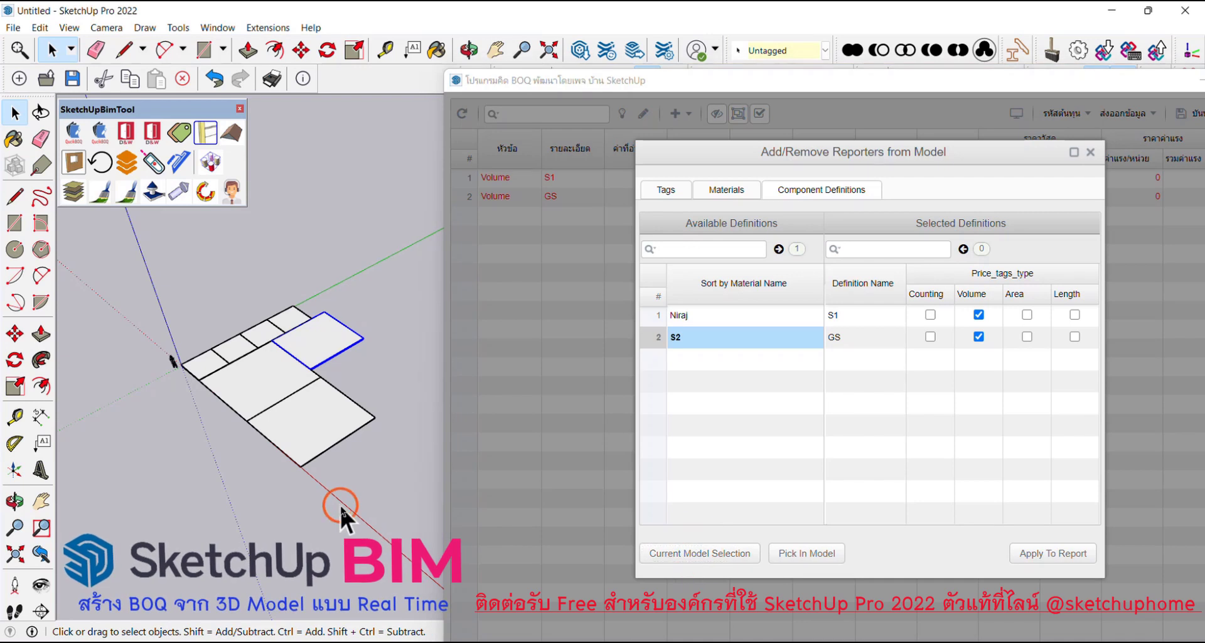
drag(387, 494, 159, 226)
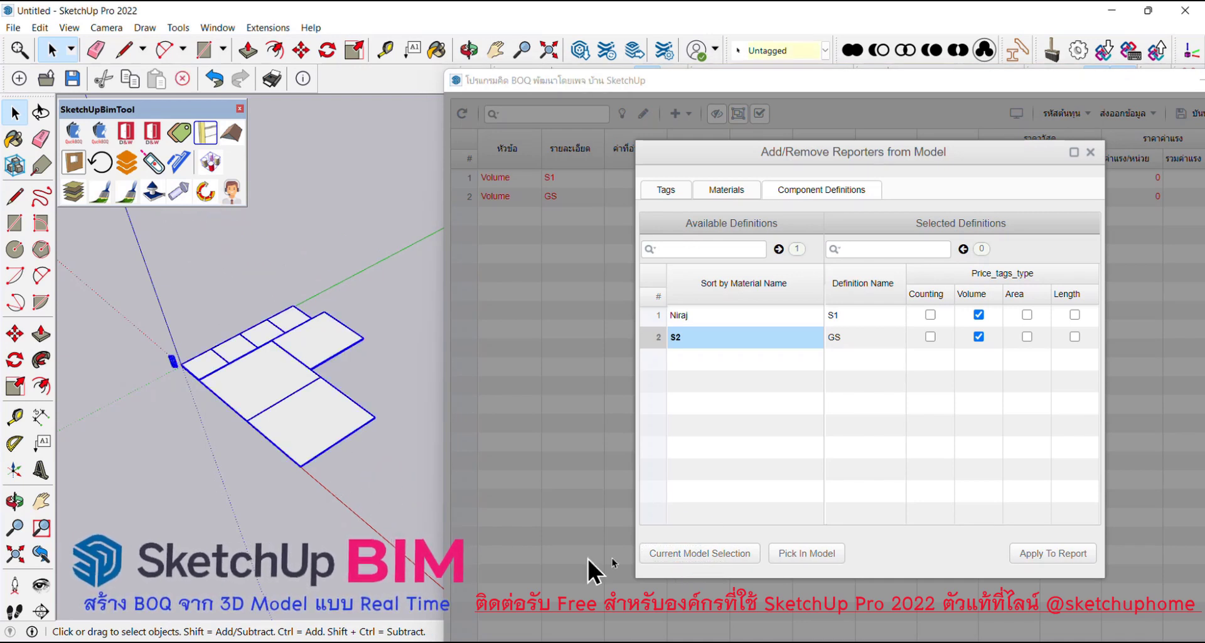
click(709, 554)
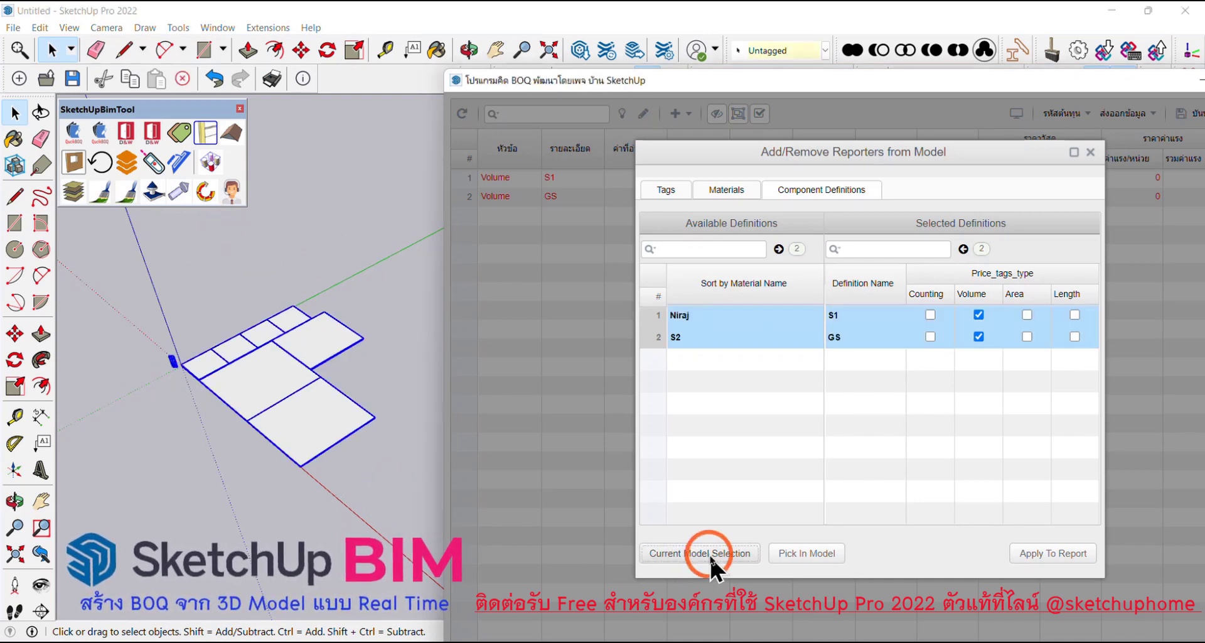
- Unmark the extra definition so only S2 stays marked, then start Pick In Model
click(394, 481)
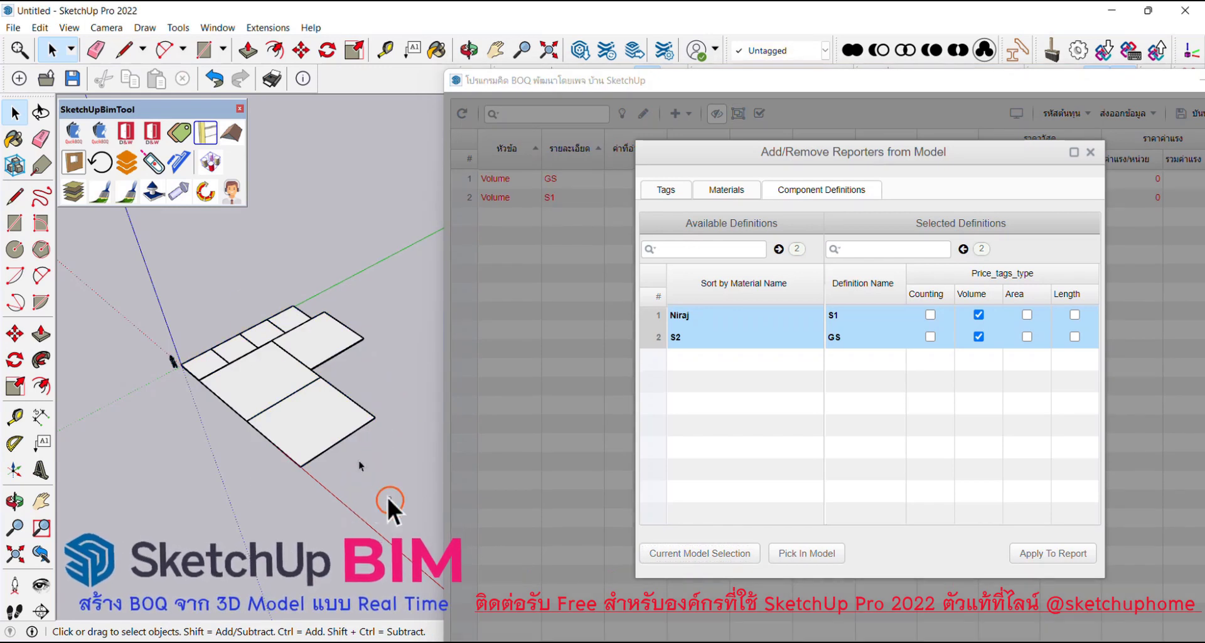
drag(387, 494, 226, 257)
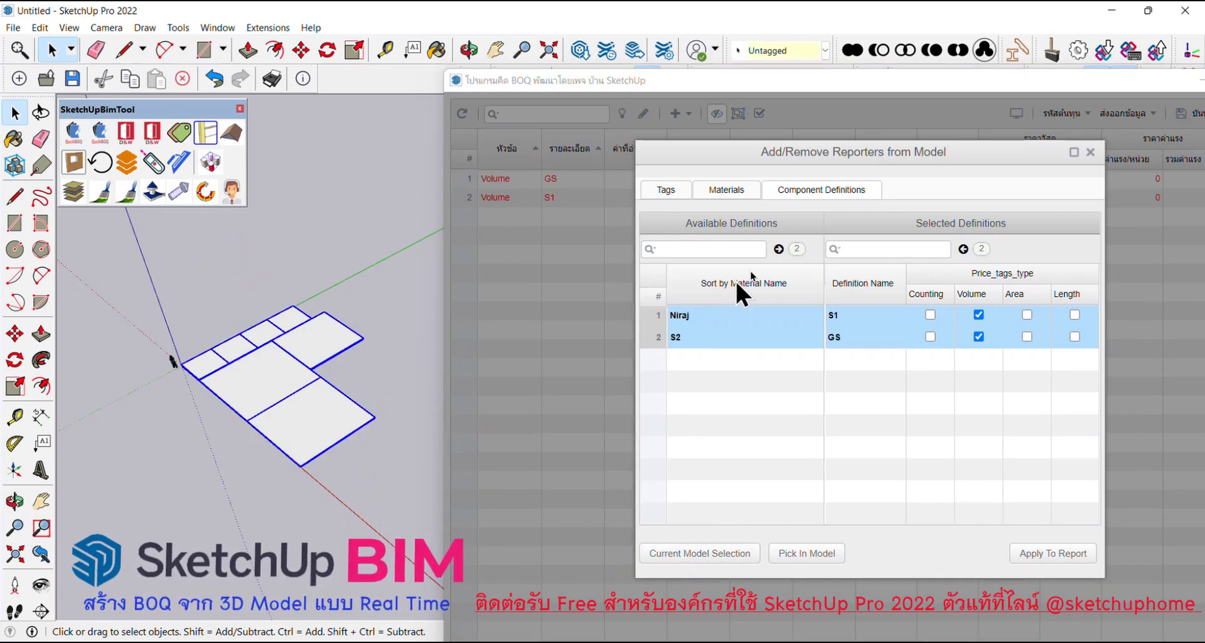
click(694, 553)
click(690, 395)
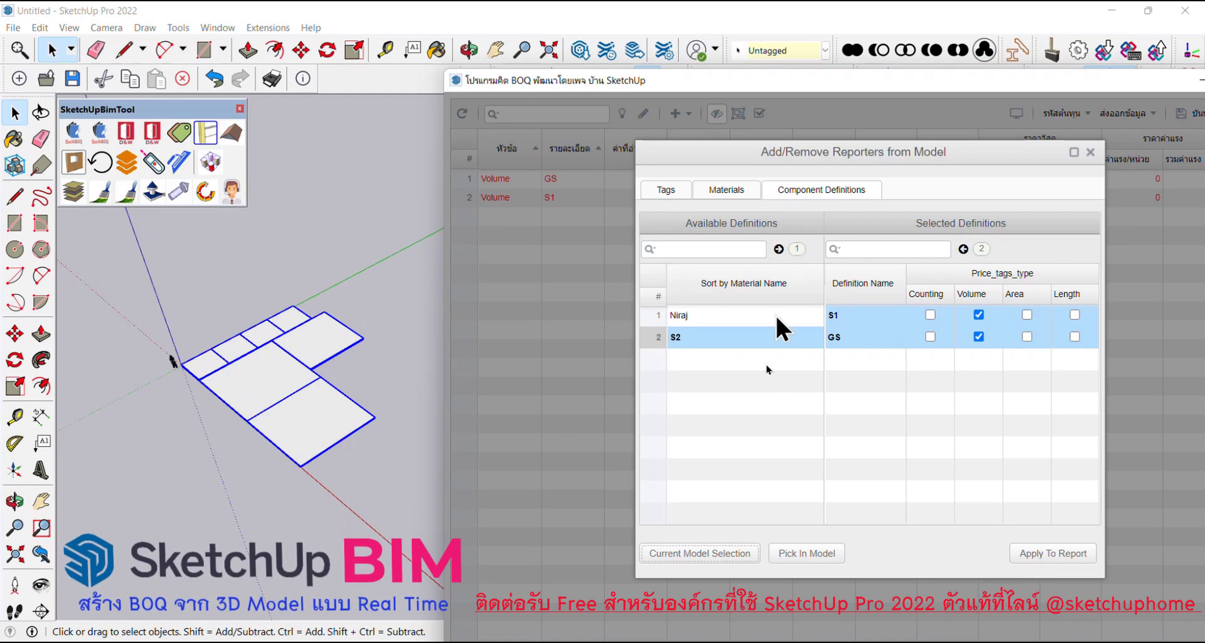
click(429, 288)
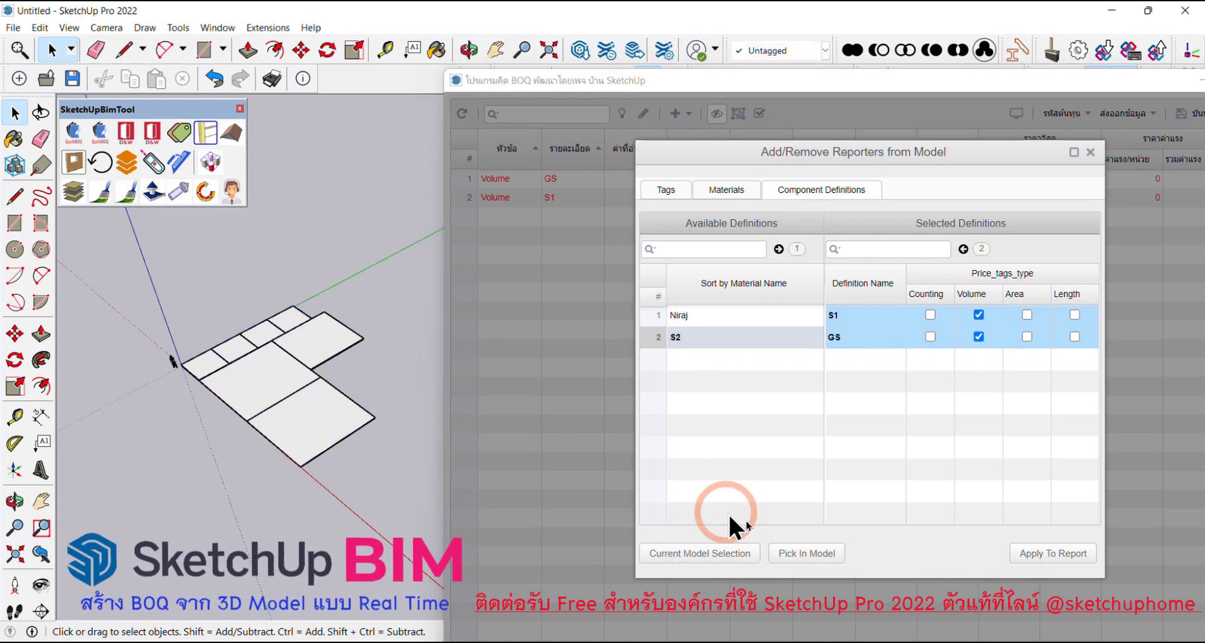
click(790, 551)
- Pick S2 in the model, move it to Selected Definitions, report it by Volume, and apply
click(339, 327)
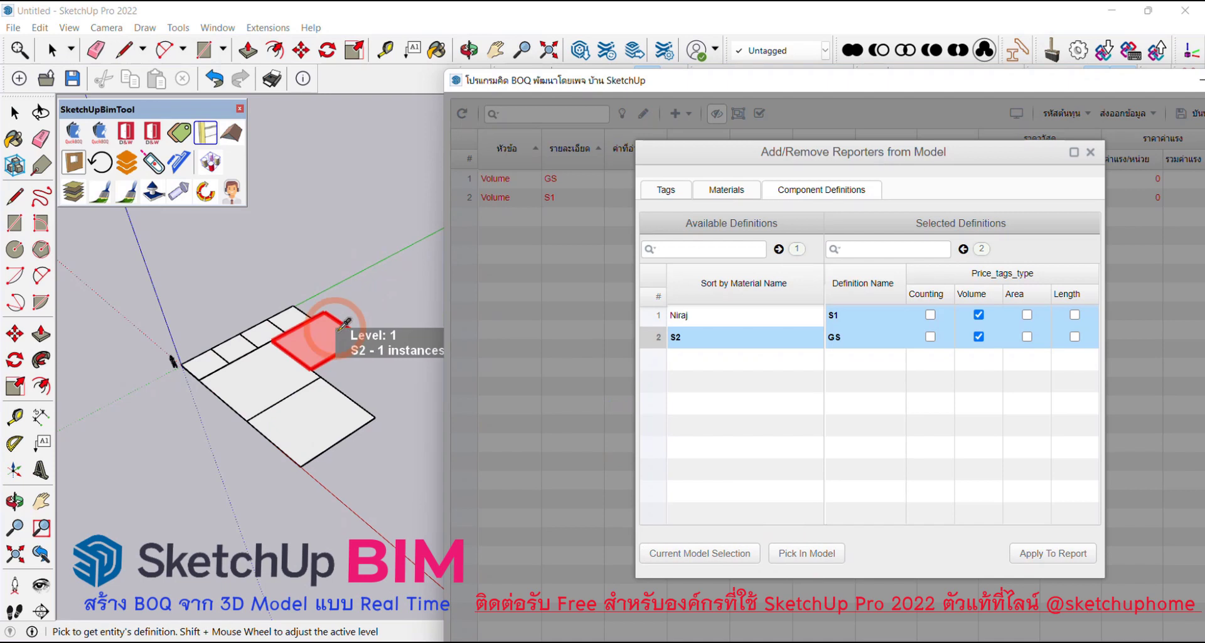
click(344, 325)
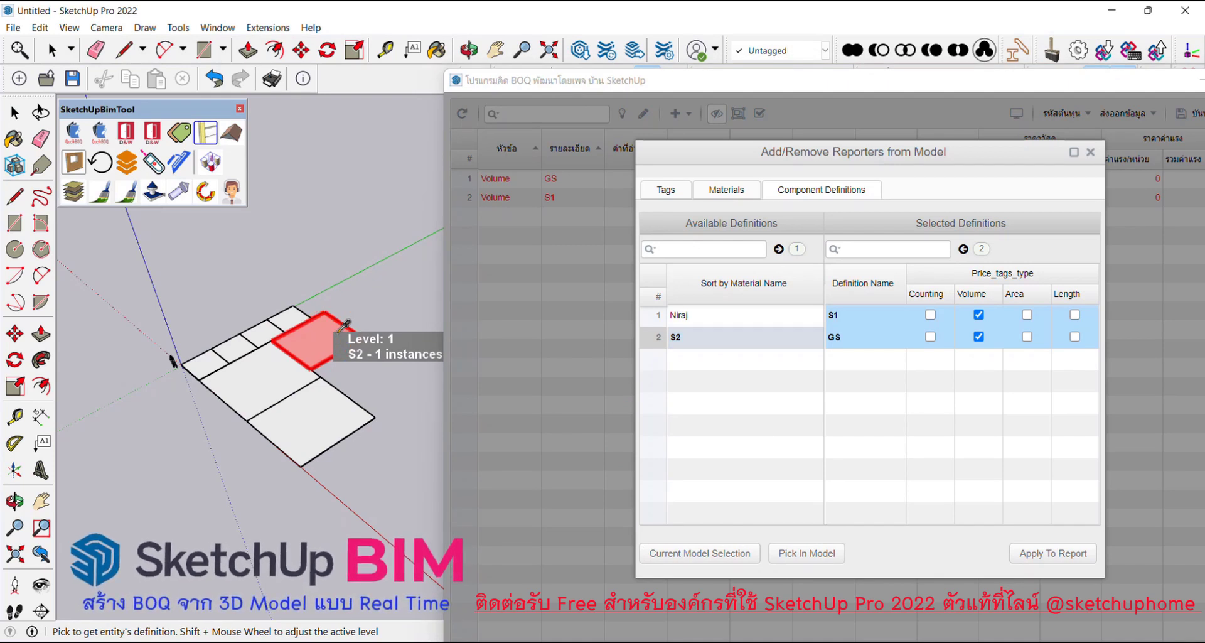
click(776, 248)
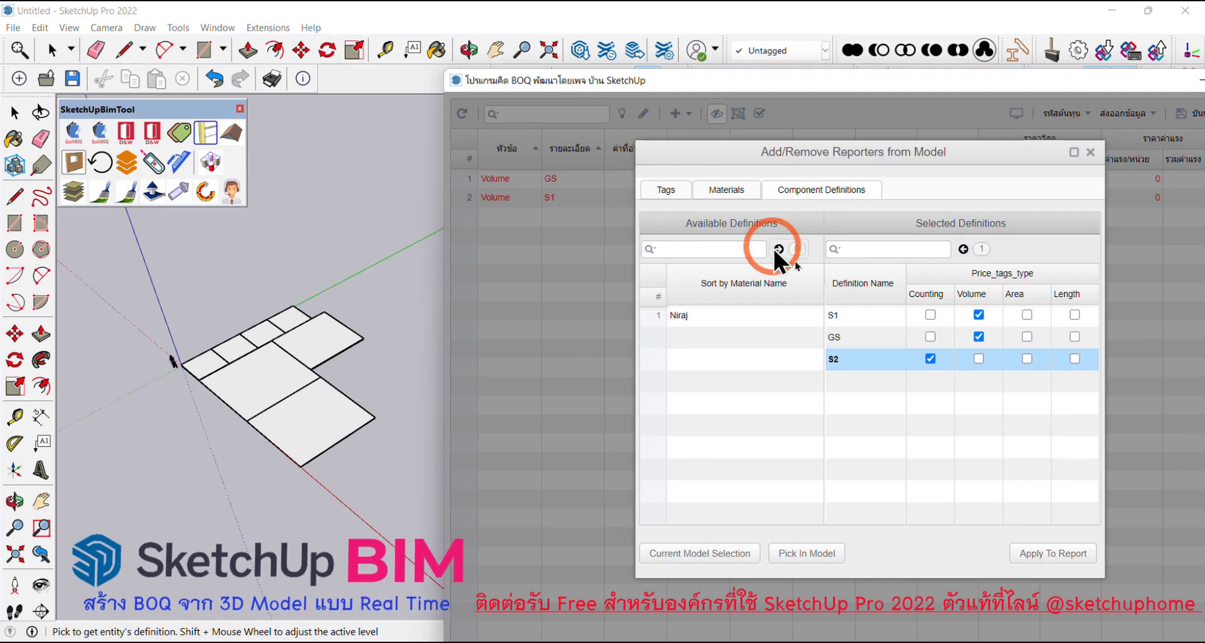
click(930, 358)
click(979, 358)
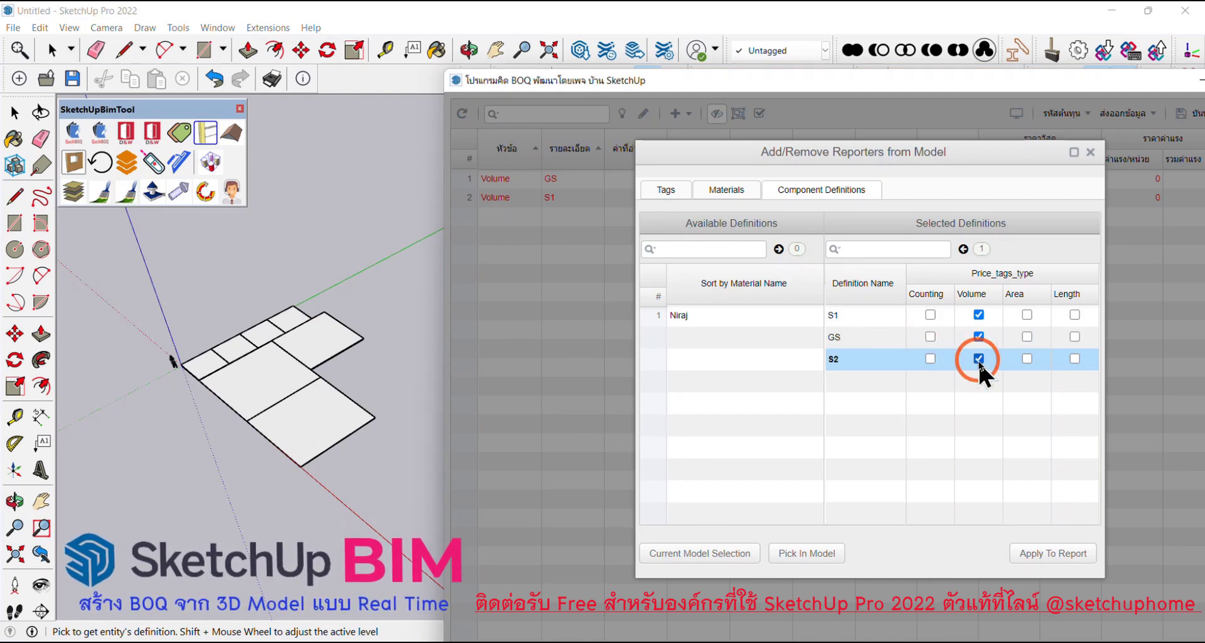
click(1042, 550)
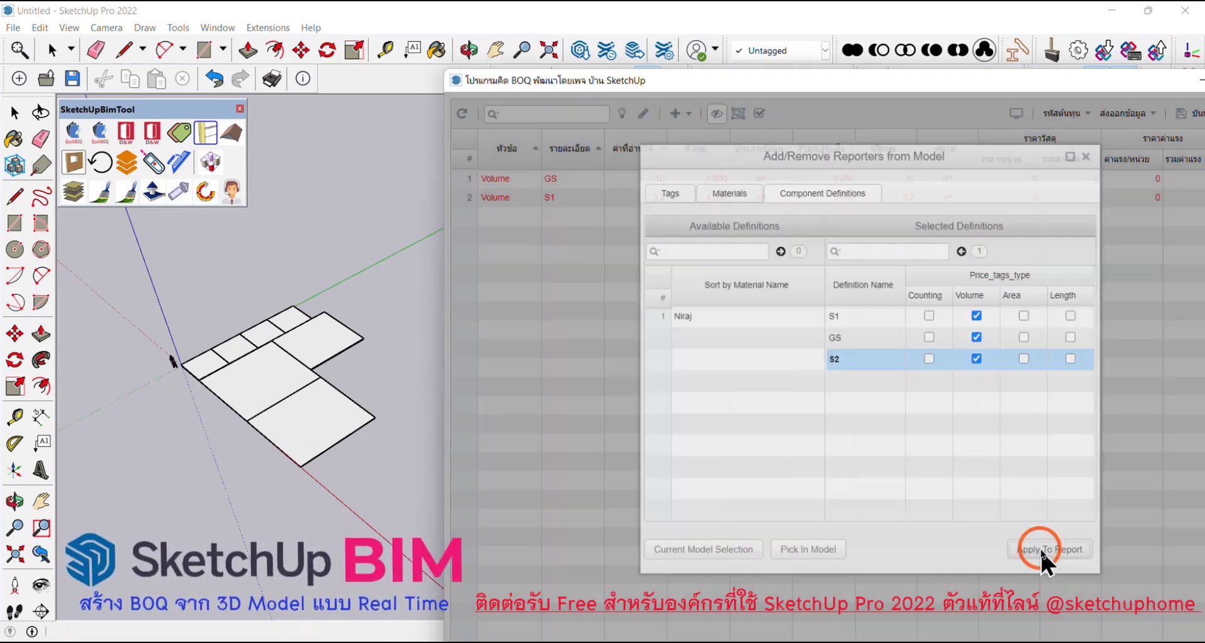
- Refresh the BOQ table and highlight the S1 and GS slabs in the model
click(689, 334)
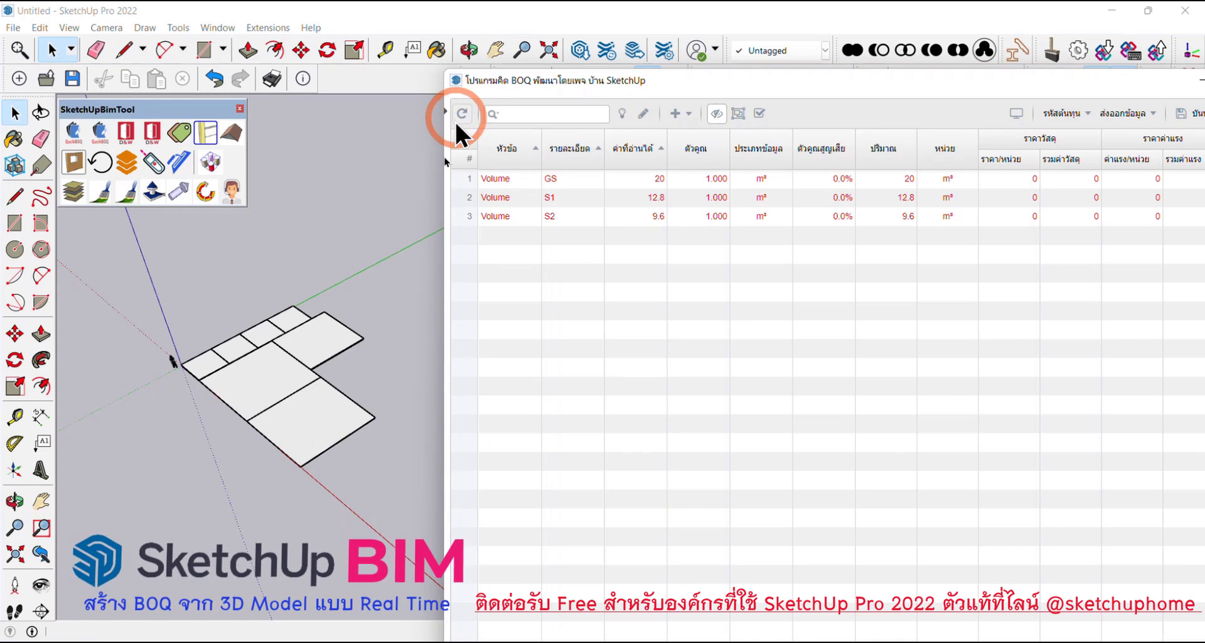
click(635, 195)
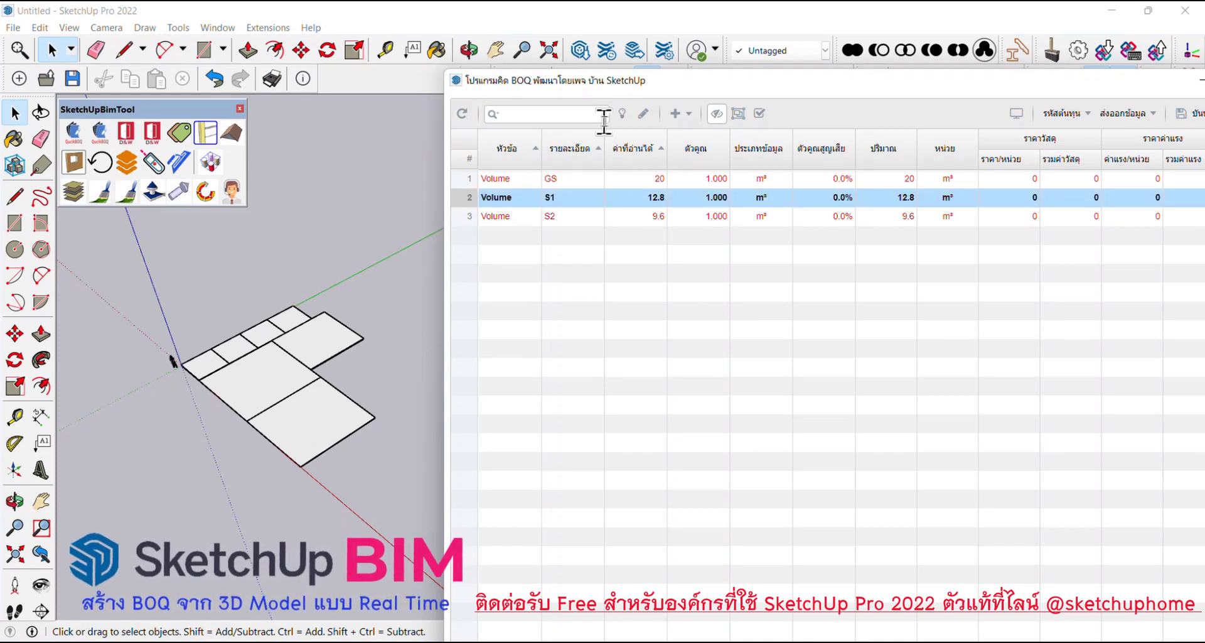
click(622, 113)
click(645, 207)
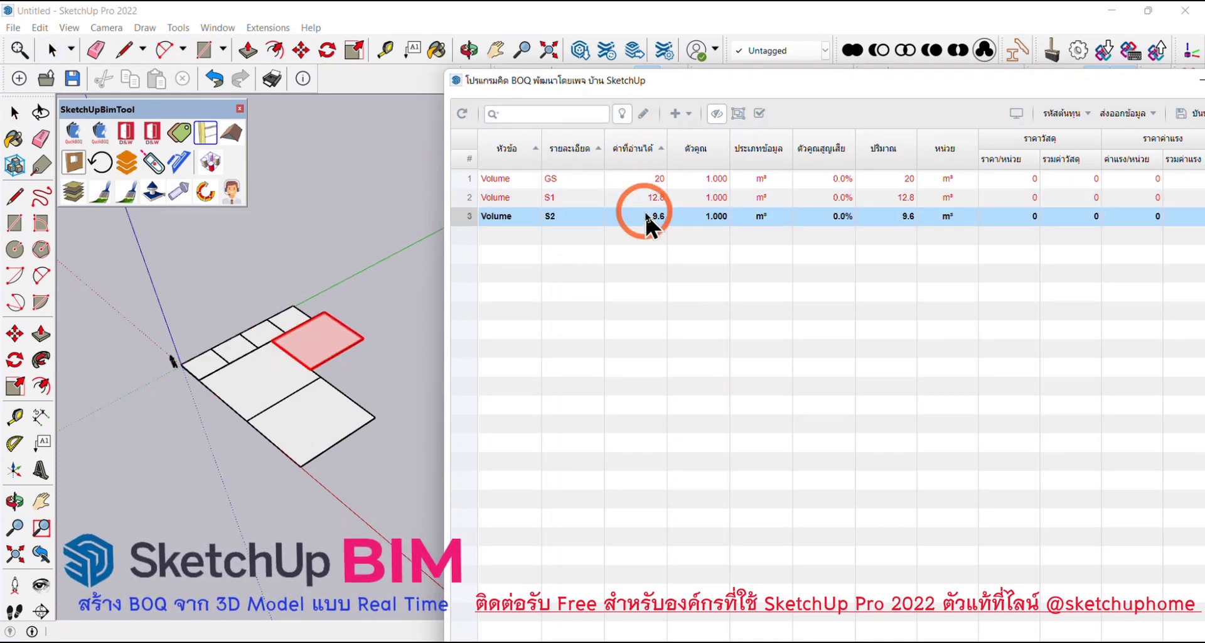
click(660, 179)
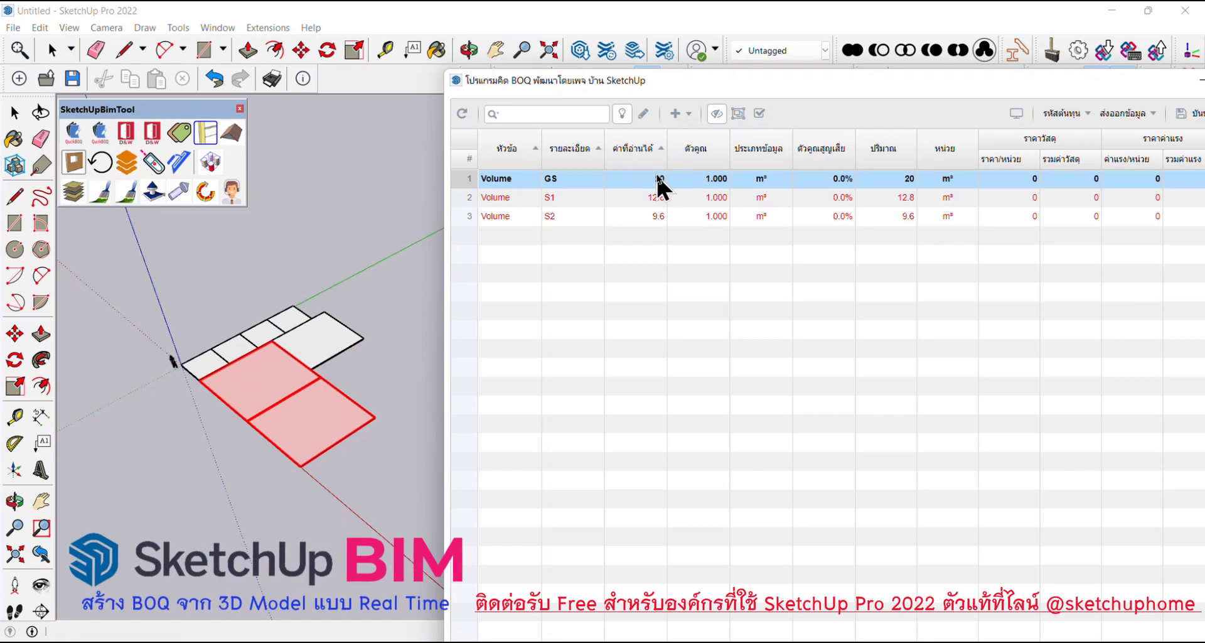
mouse_move(251, 263)
middle_down()
mouse_move(371, 317)
mouse_move(326, 353)
mouse_move(296, 412)
mouse_move(282, 343)
mouse_move(300, 411)
middle_up()
- Copy one GS slab panel with Move and place the copy beside the original
click(295, 410)
scroll(281, 420, up, 2)
scroll(293, 401, down, 3)
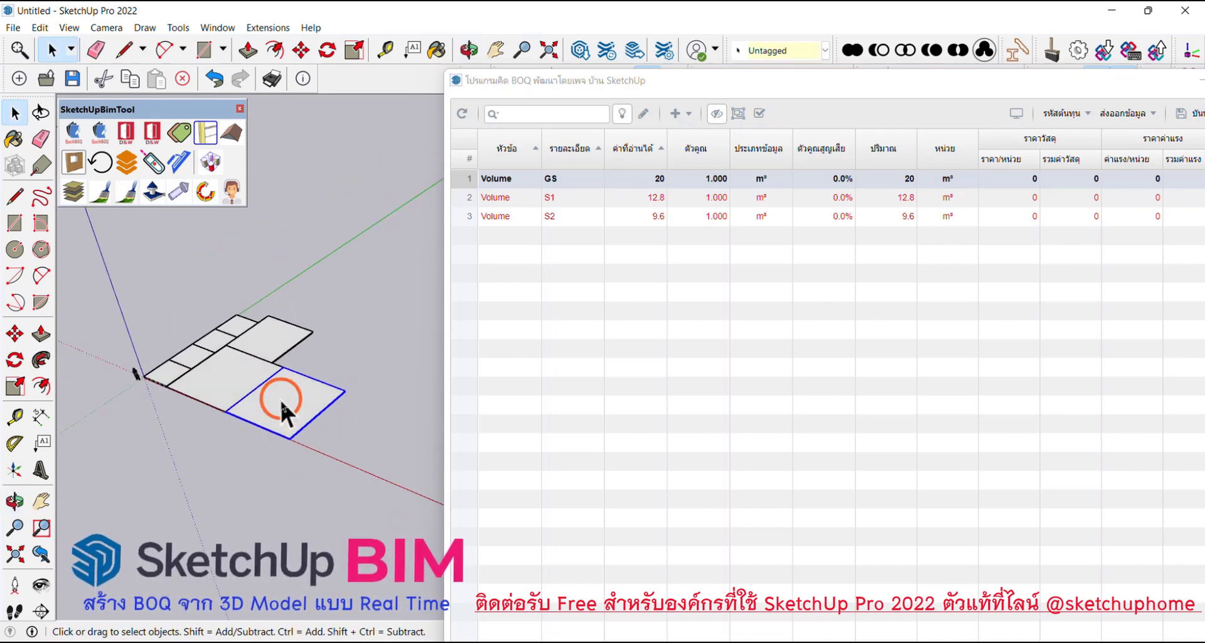
scroll(283, 419, up, 3)
scroll(232, 395, up, 2)
key(m)
click(181, 381)
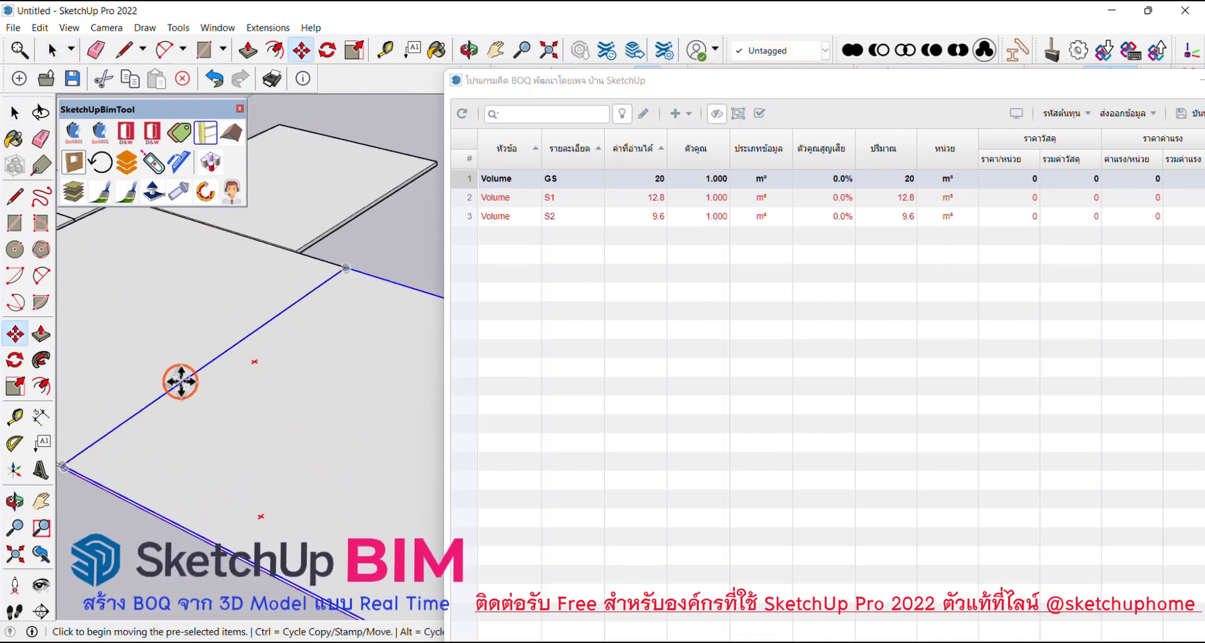
scroll(181, 381, down, 1)
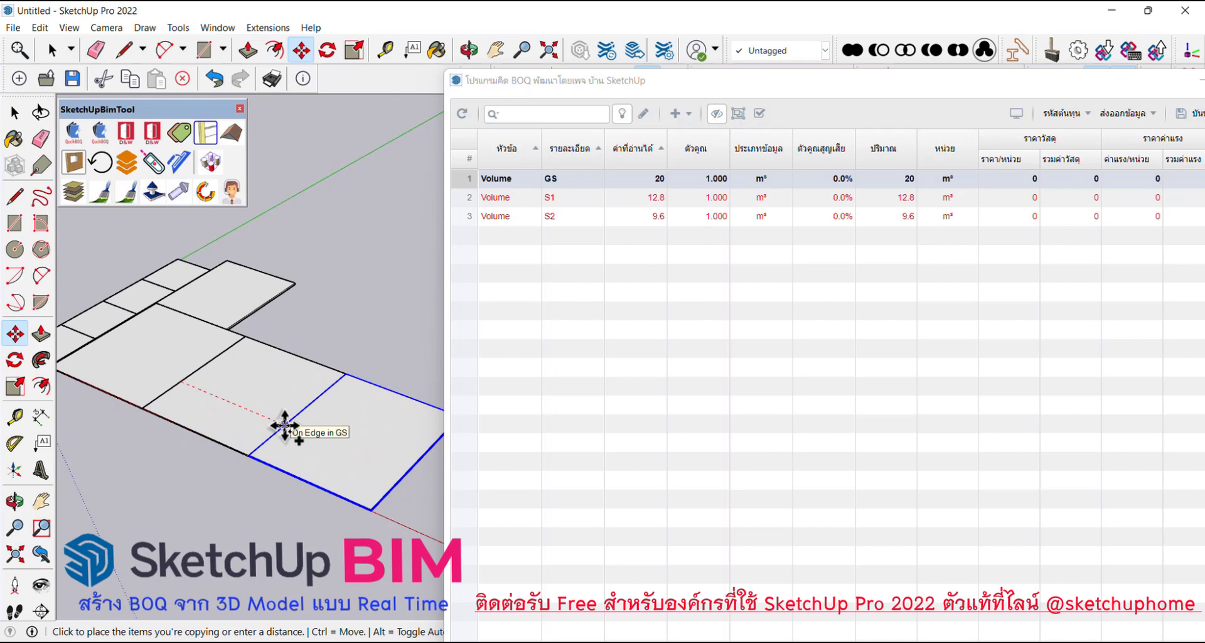
click(272, 419)
- Deselect the copied panel and get ready to add text labels
key(space)
scroll(273, 452, down, 2)
scroll(281, 420, up, 2)
click(281, 420)
scroll(74, 364, down, 2)
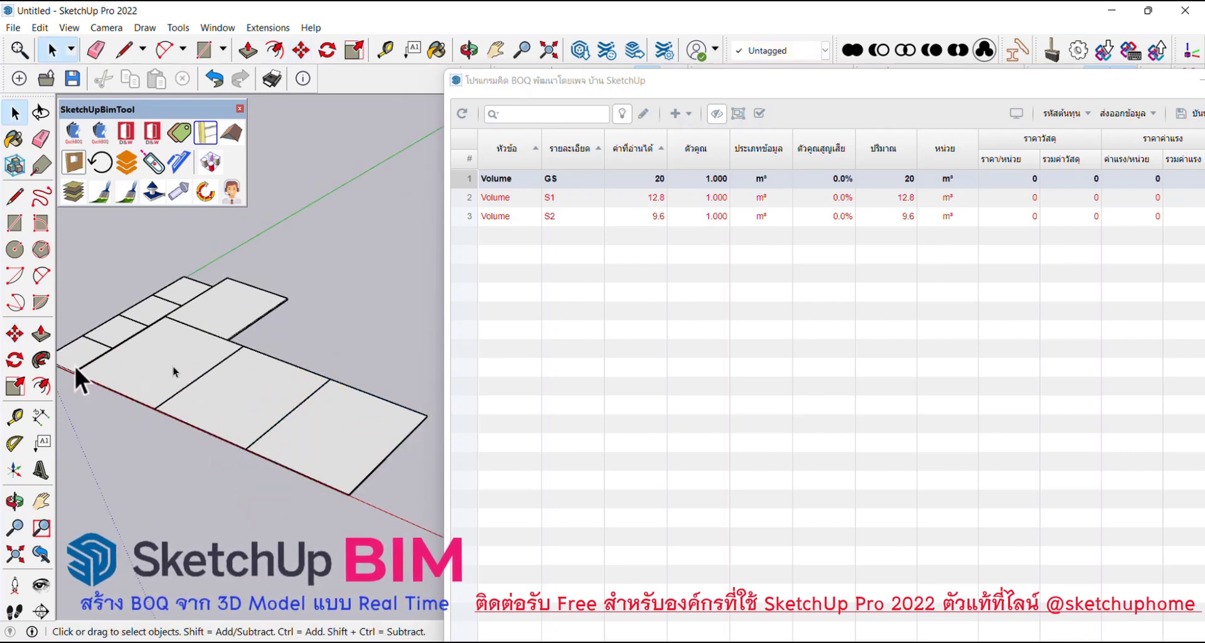
scroll(82, 389, down, 2)
click(43, 442)
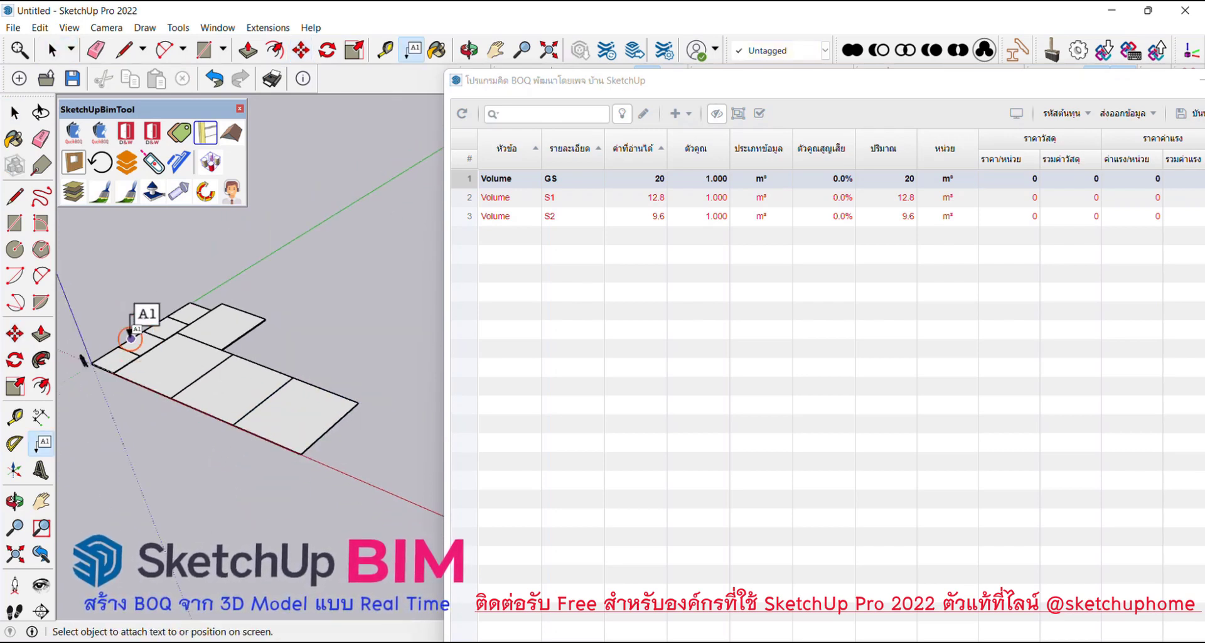
- Place leader labels S1, GS, S2 and a second GS on the slab faces, then select the bottom-right piece
click(115, 324)
click(239, 369)
click(294, 358)
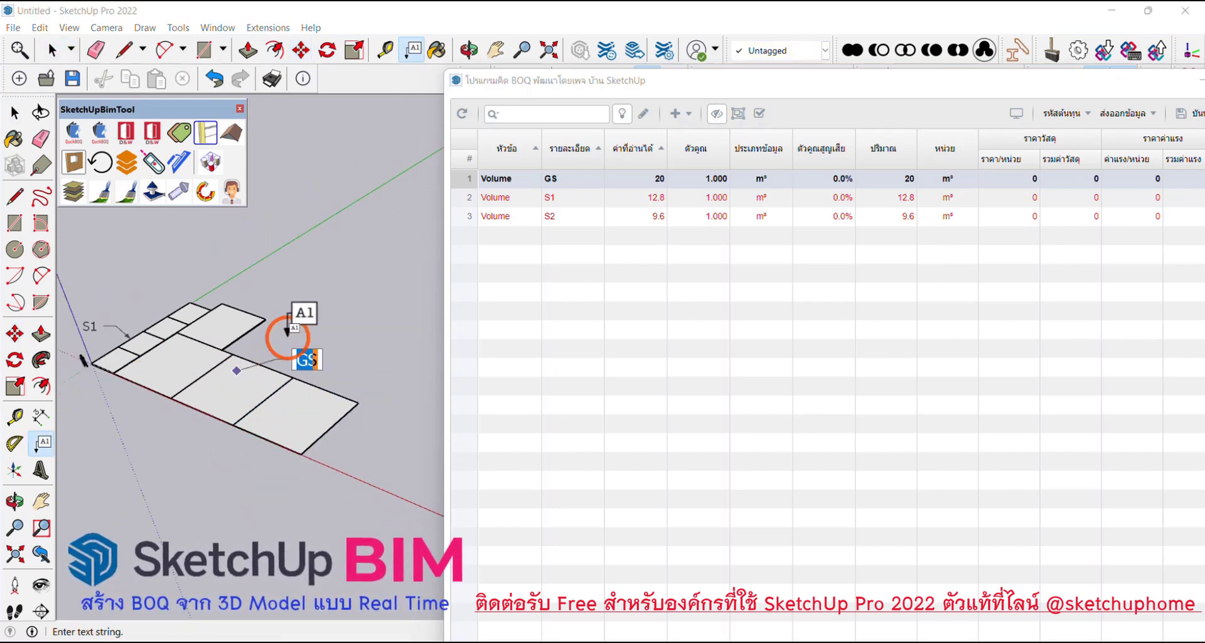
click(233, 317)
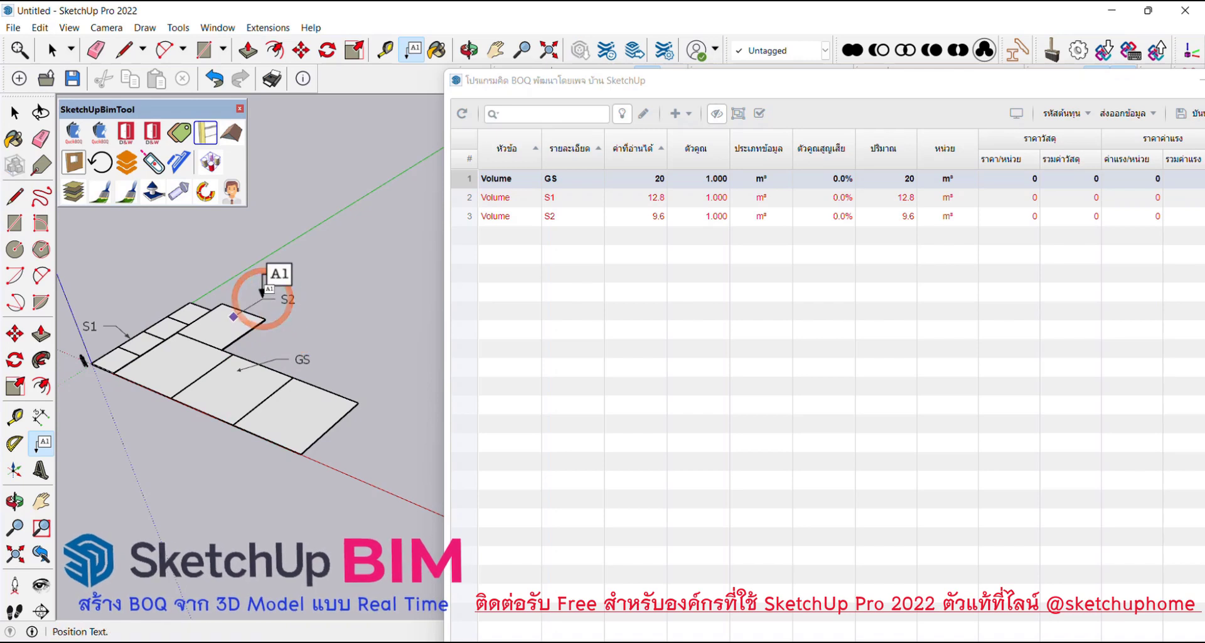
click(263, 297)
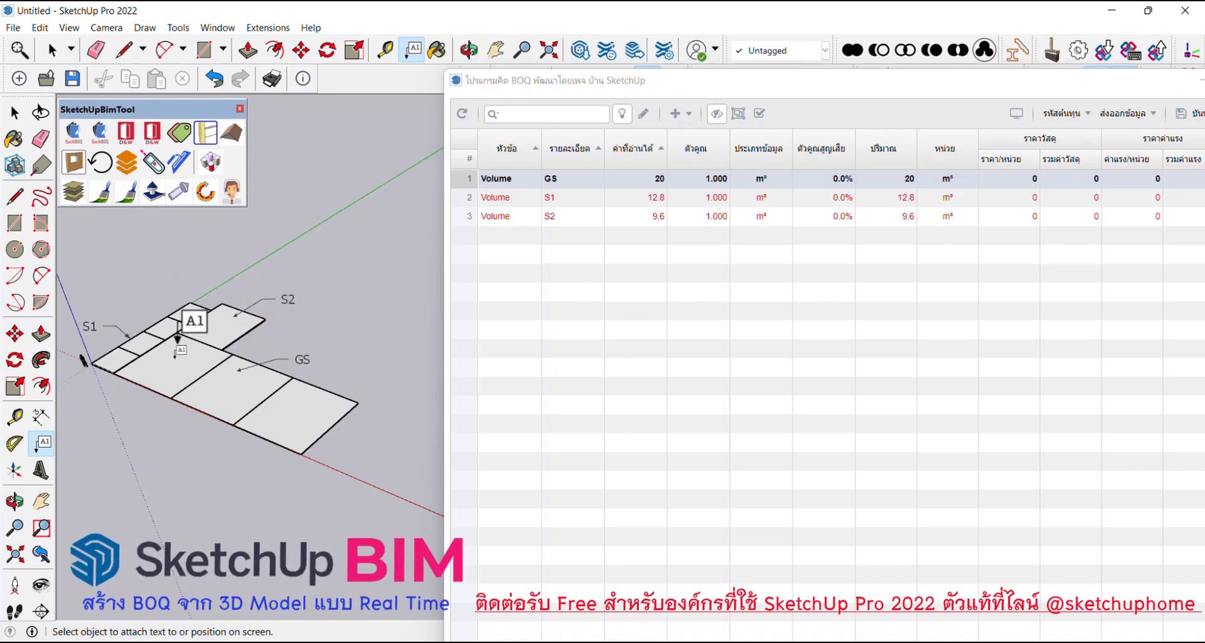
click(175, 360)
click(256, 340)
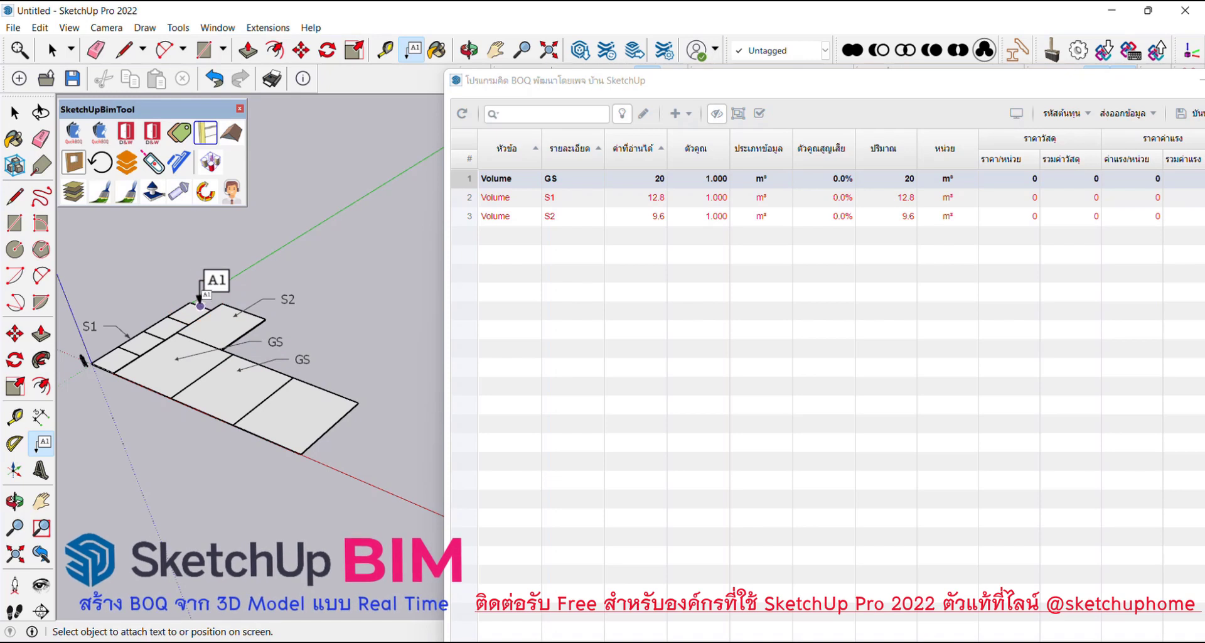
key(space)
click(288, 411)
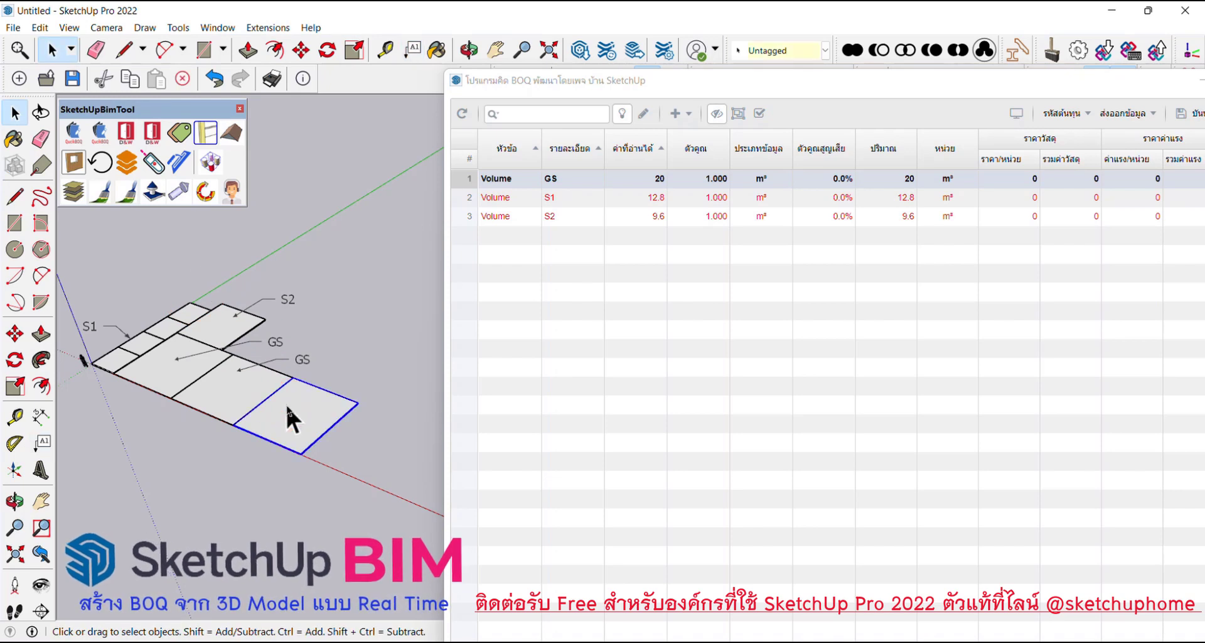
- Make the selected slab piece unique and move the BOQ window out of the way
right_click(287, 408)
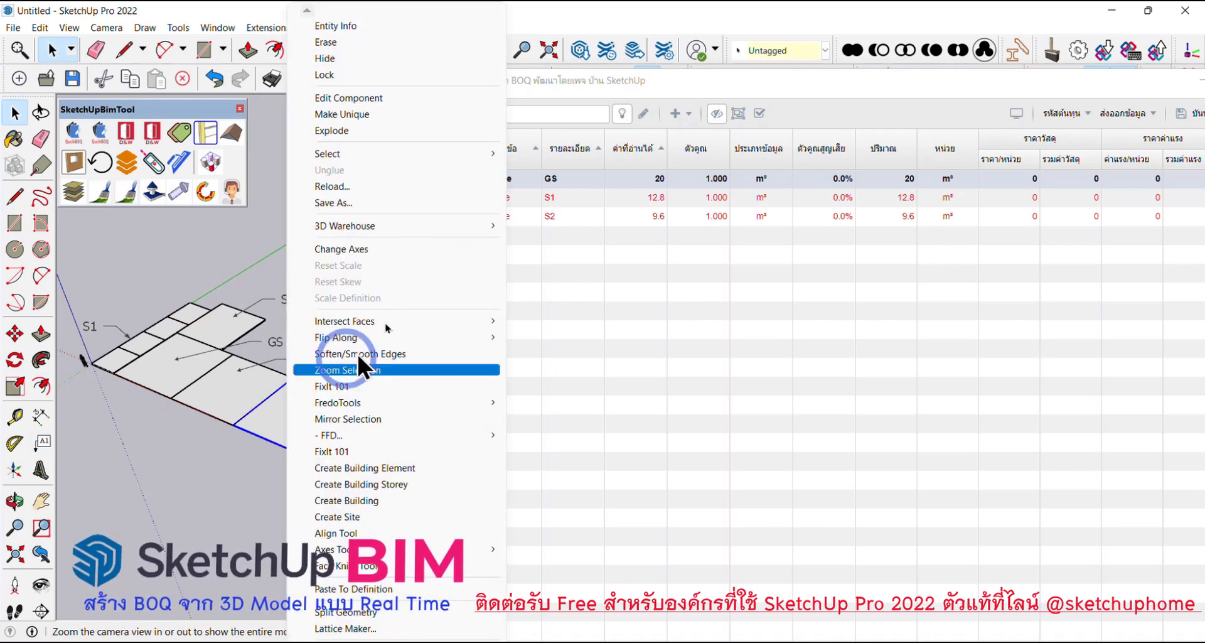
click(378, 114)
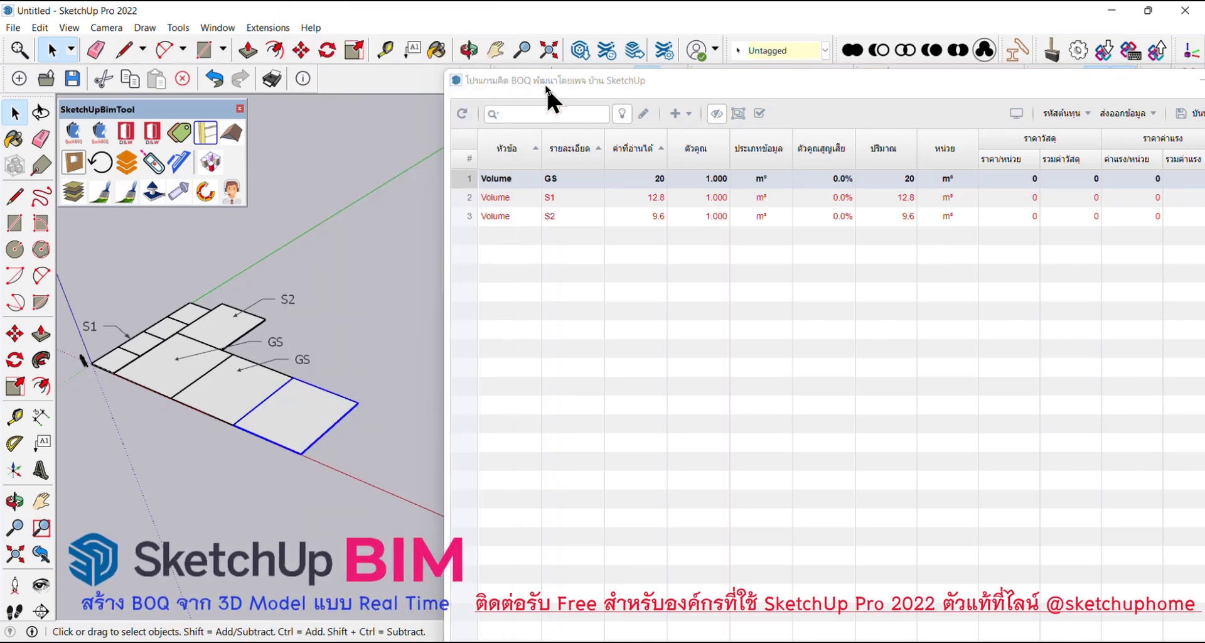
drag(544, 80, 480, 422)
scroll(251, 458, up, 2)
scroll(247, 454, up, 3)
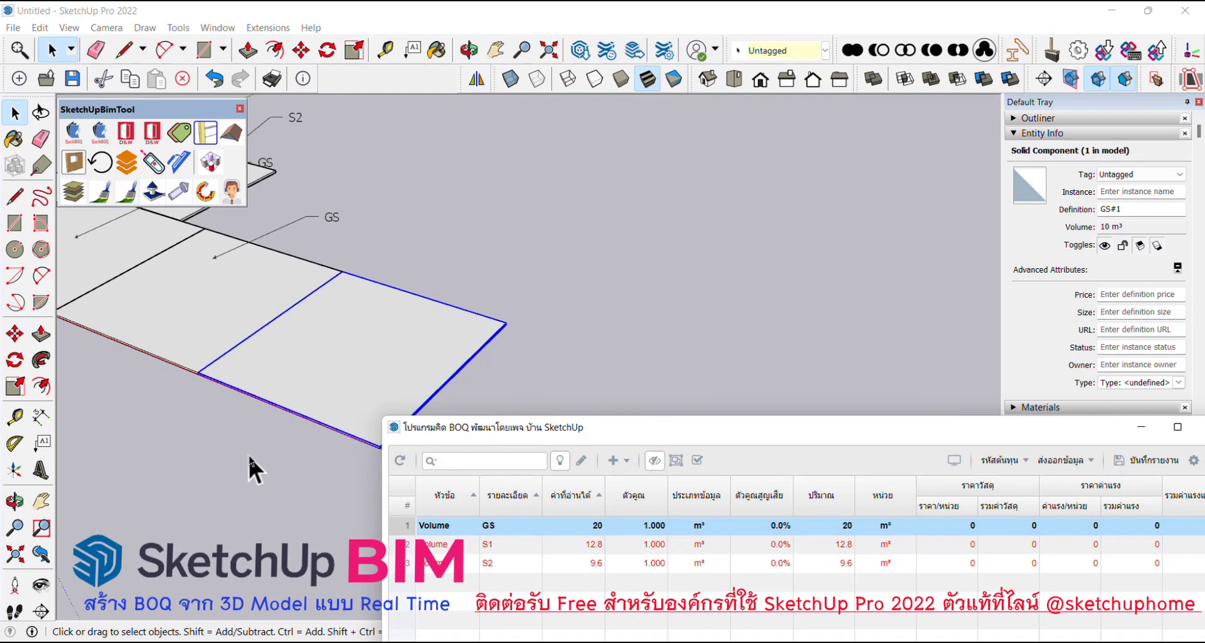
scroll(241, 376, up, 3)
scroll(243, 360, down, 3)
scroll(369, 287, up, 2)
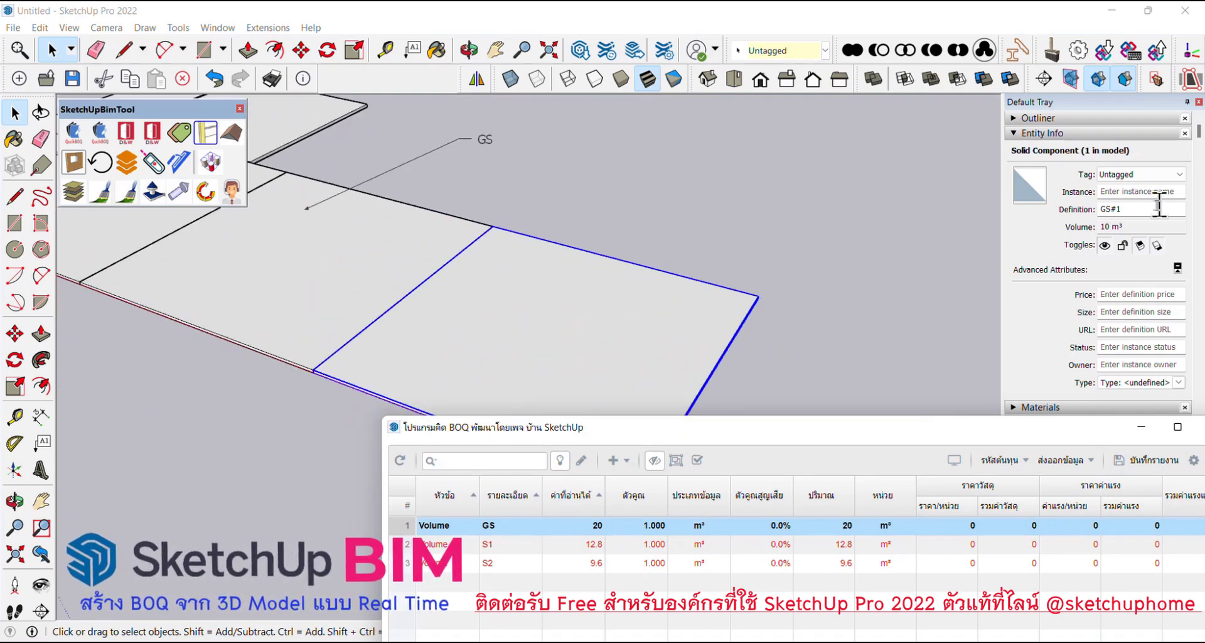
- Select the GS#1 definition name in Entity Info for editing
click(1141, 206)
scroll(378, 338, up, 2)
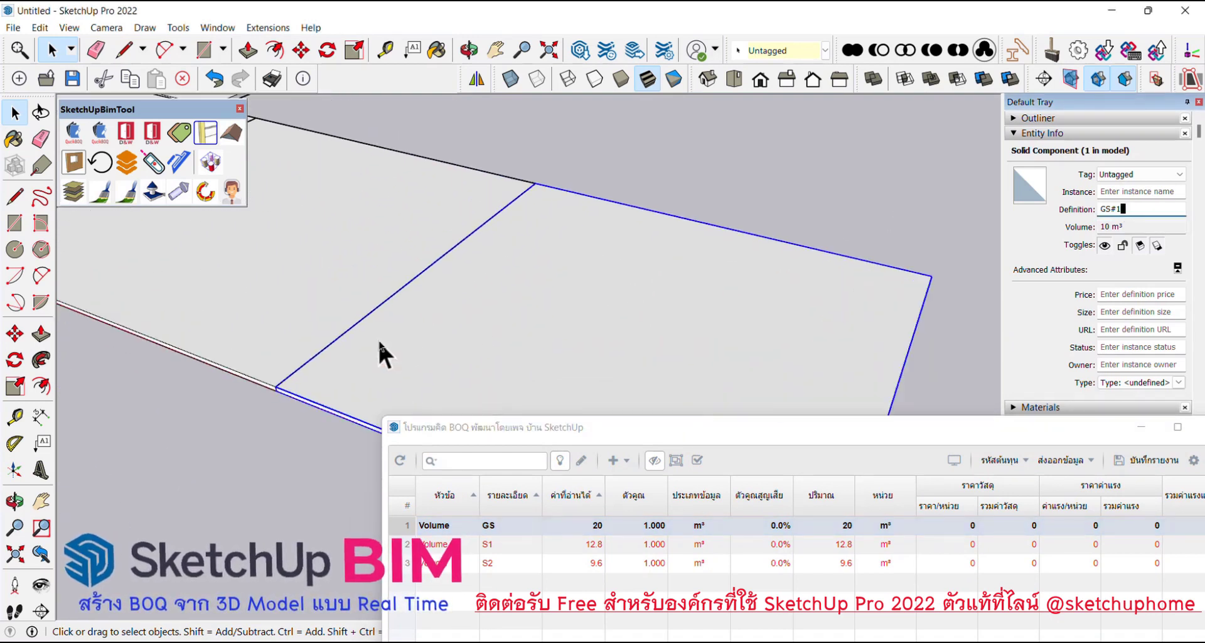
scroll(378, 338, up, 1)
drag(1138, 208, 1076, 213)
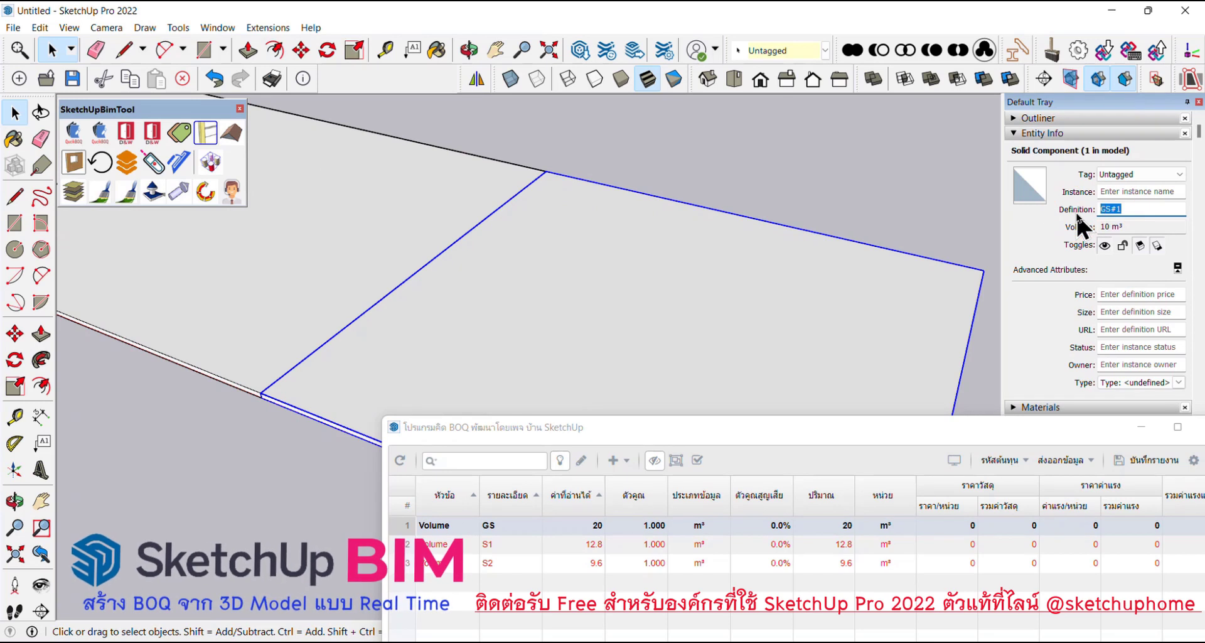
- Rename the definition to S3 and select the piece to confirm it
text(S3)
click(850, 194)
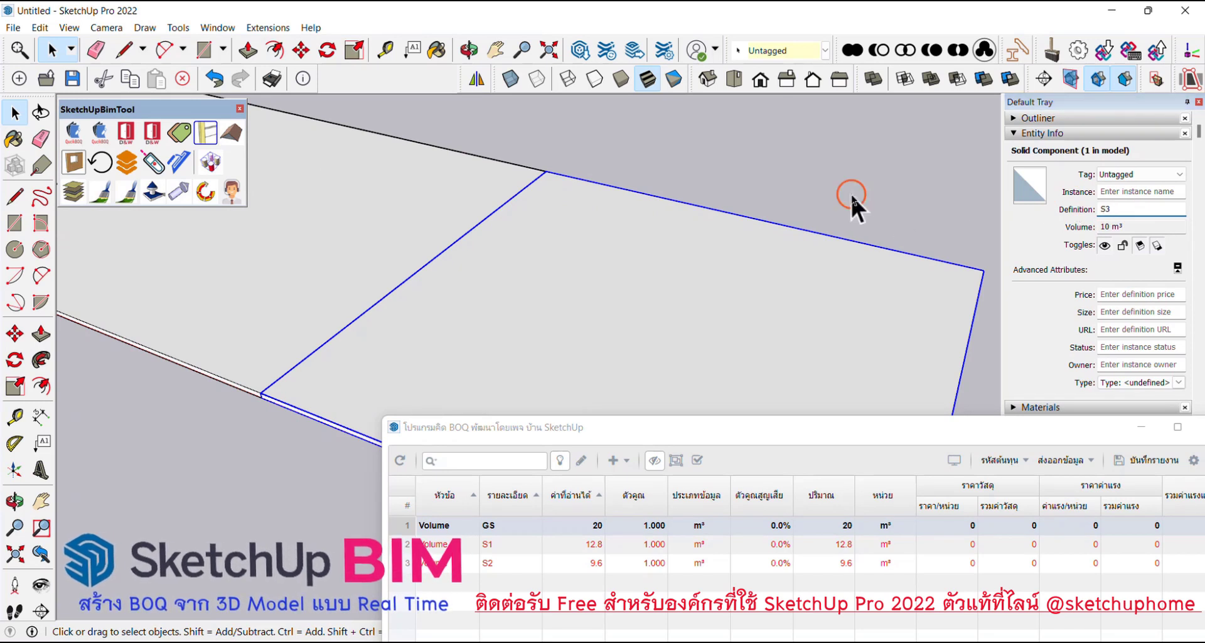
scroll(462, 254, down, 3)
scroll(502, 266, down, 3)
click(487, 269)
scroll(487, 271, up, 1)
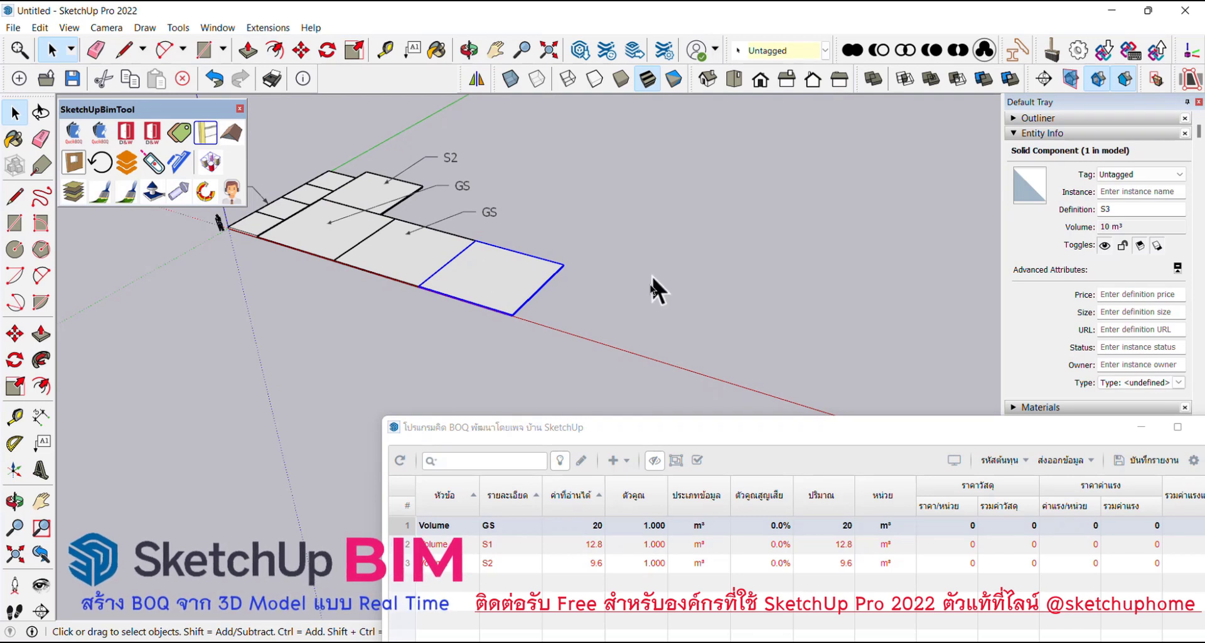
- Refresh the BOQ table and highlight the GS row's faces in the model
click(399, 462)
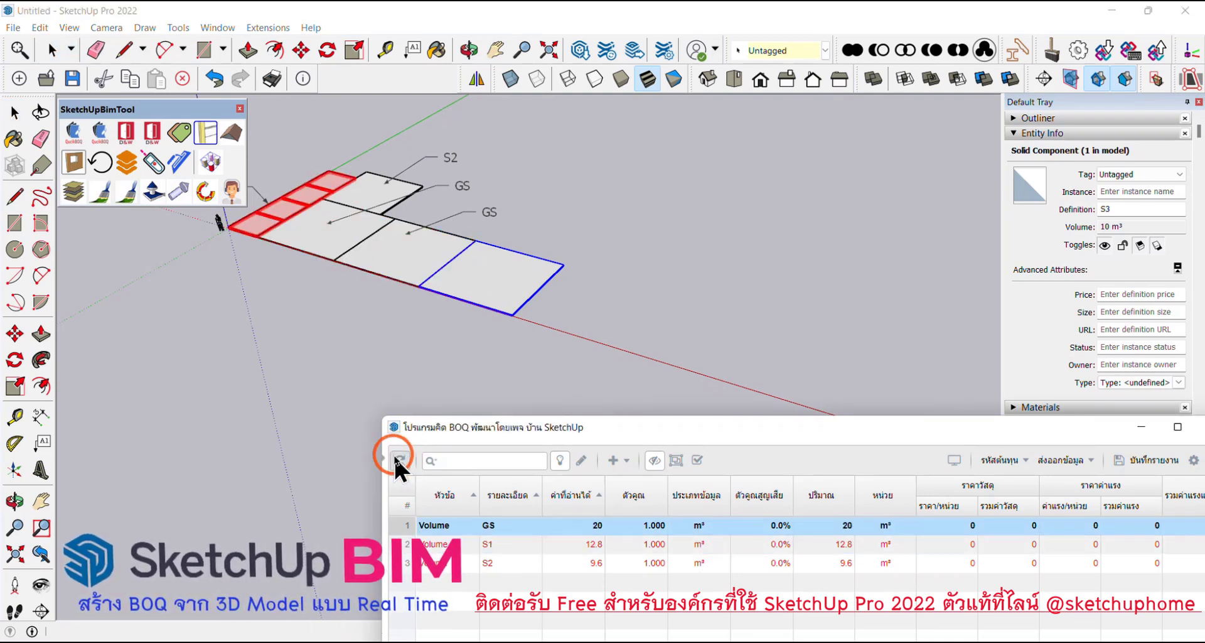
click(398, 462)
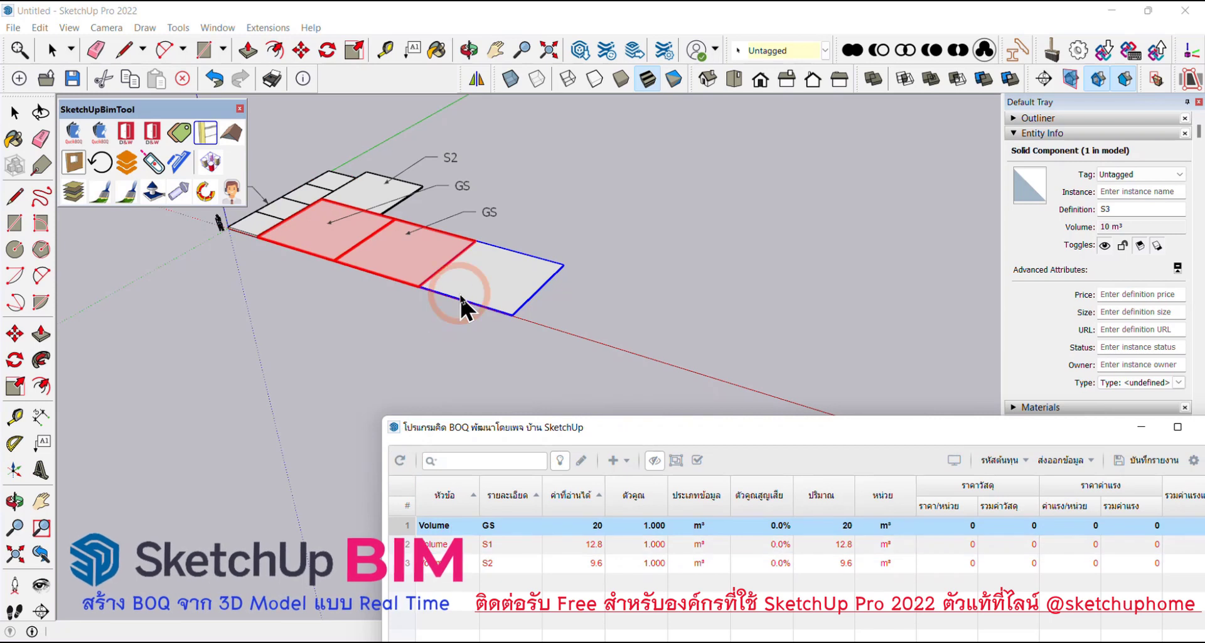
middle_drag(402, 362, 433, 355)
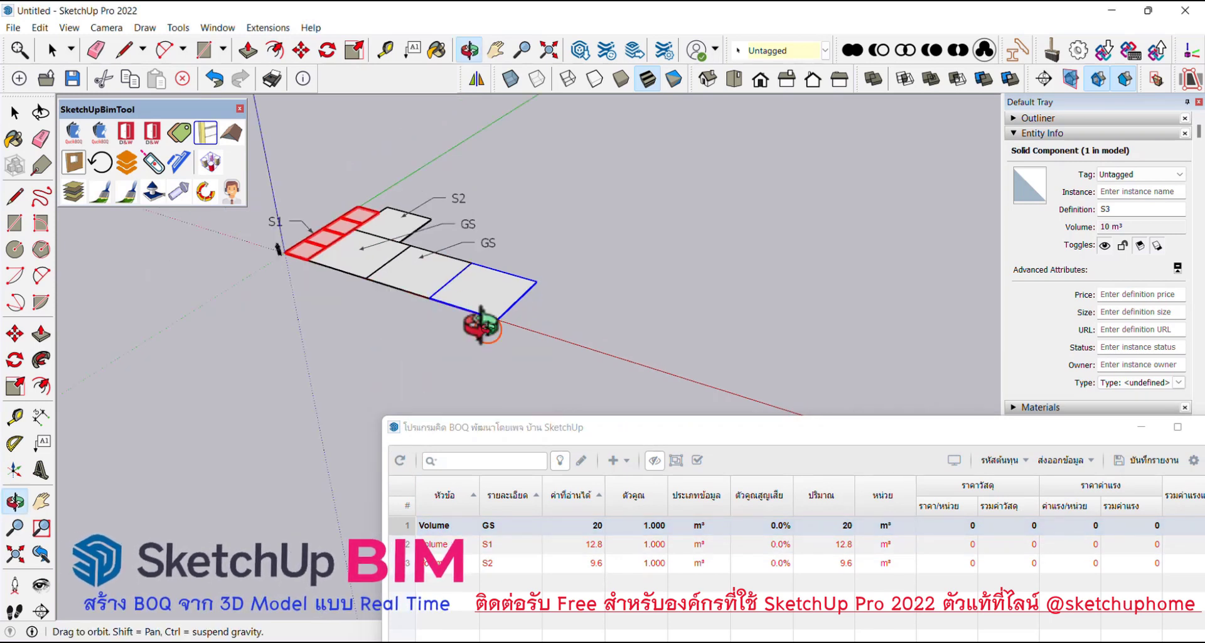
click(619, 460)
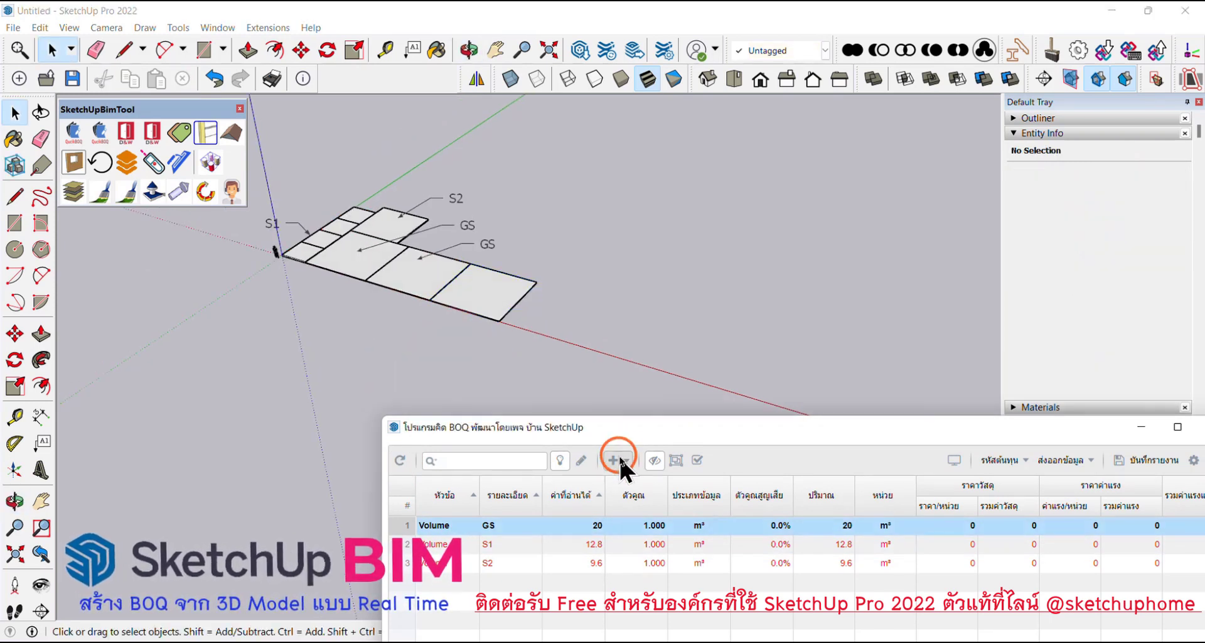
- Check the Component Definitions reporters in Add/Remove Reporters, then close the dialog
click(619, 460)
click(647, 528)
drag(698, 447, 690, 143)
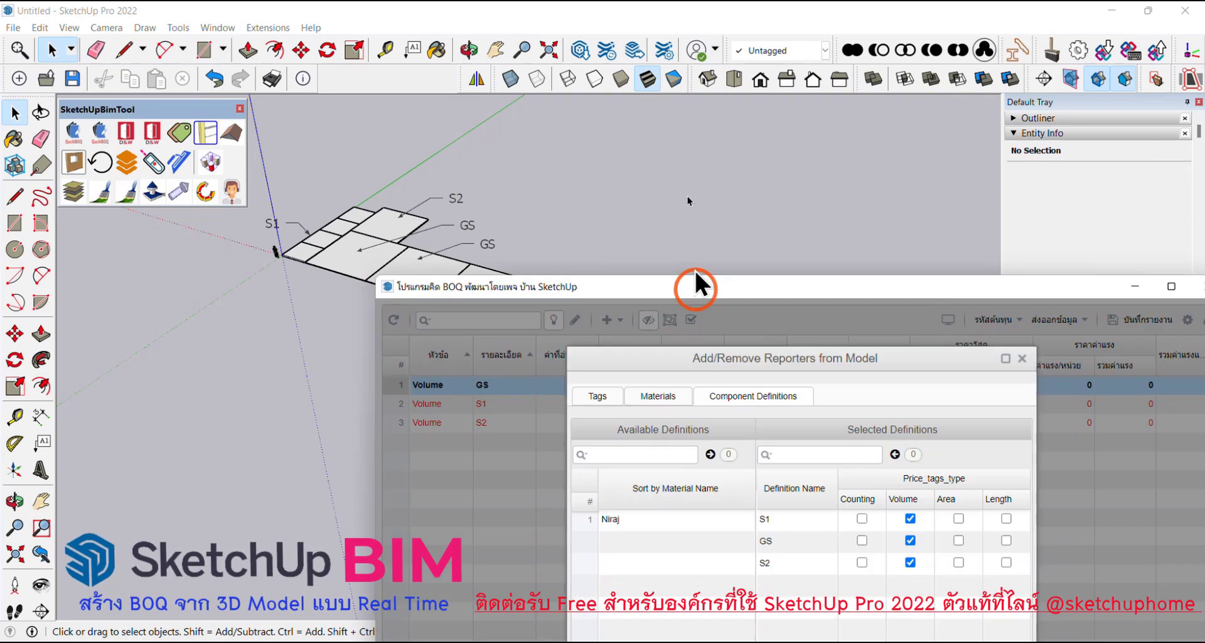
click(722, 228)
click(601, 296)
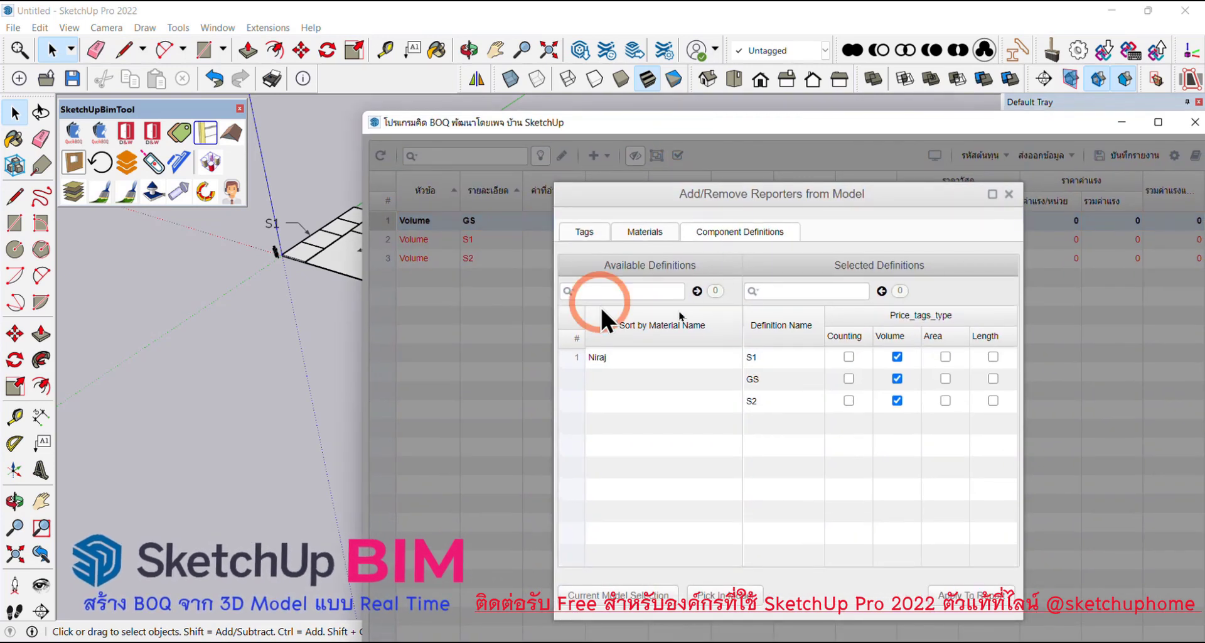
click(1009, 194)
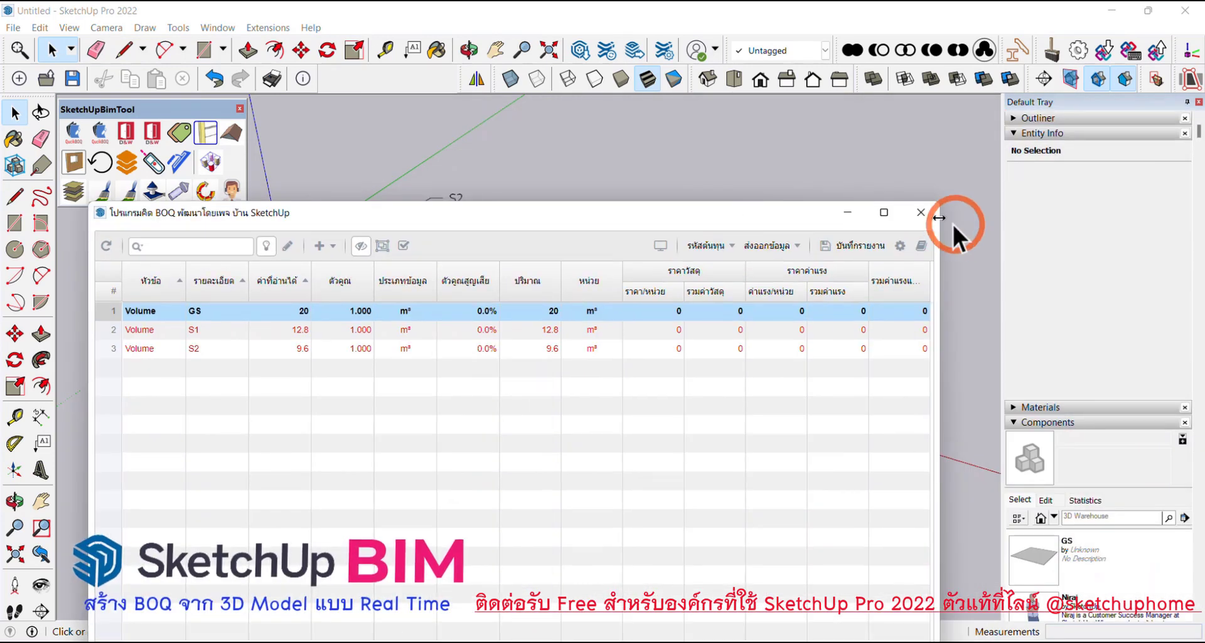
- Reopen the BOQ window and refresh it so a second GS row of 10 m³ appears
click(935, 214)
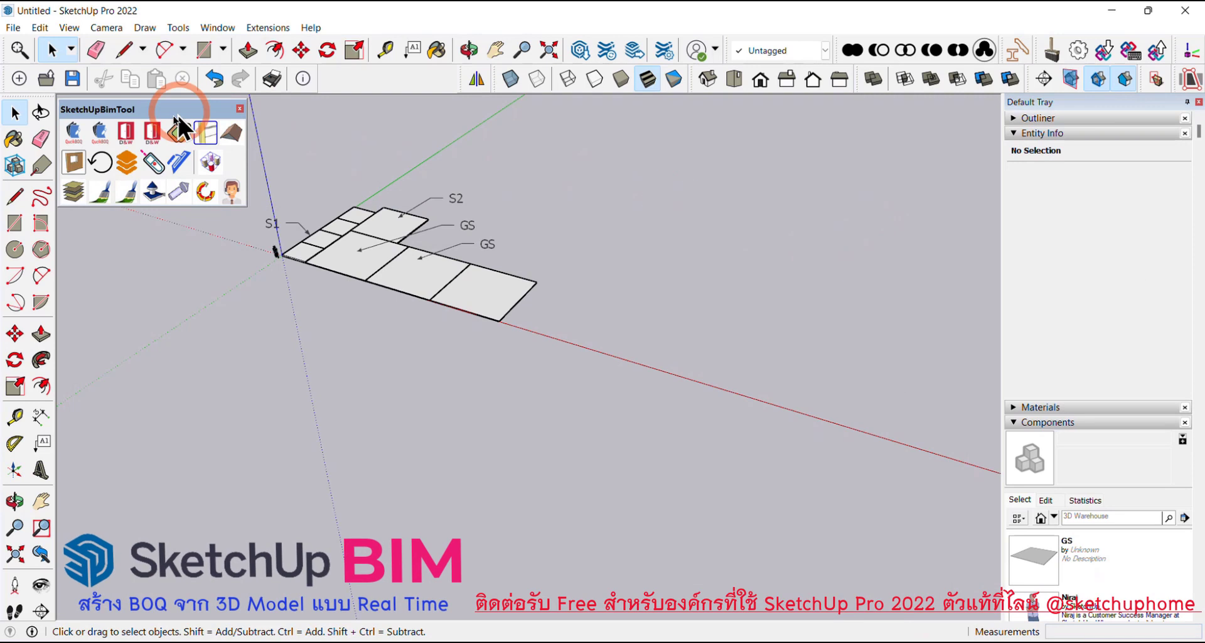
click(182, 131)
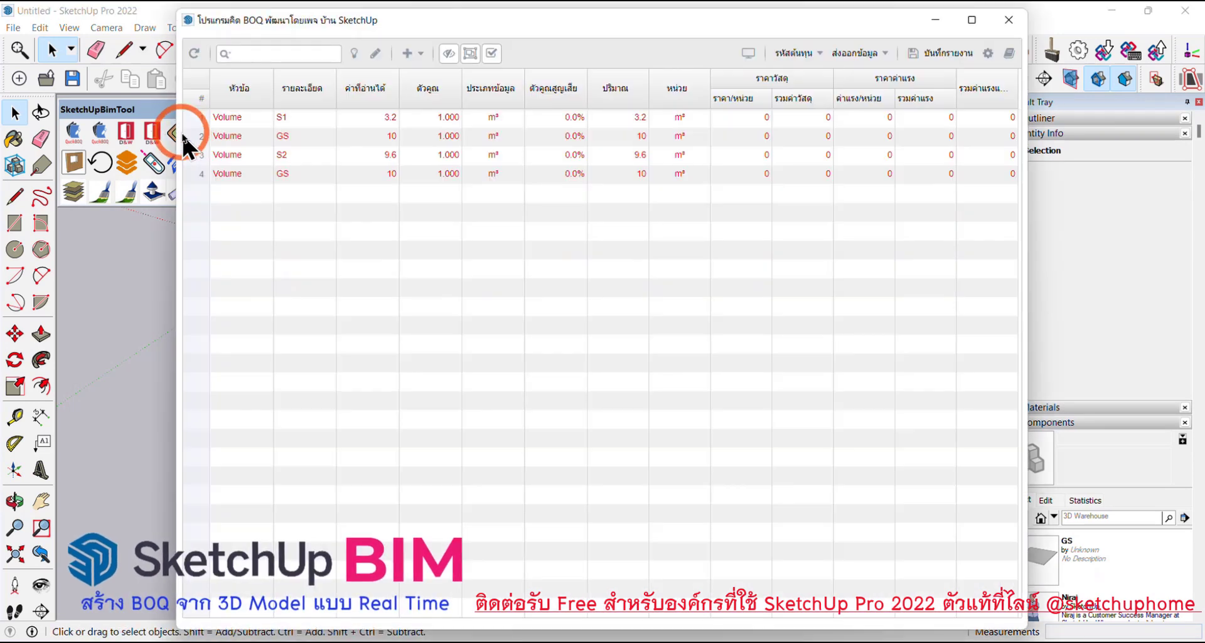
click(194, 53)
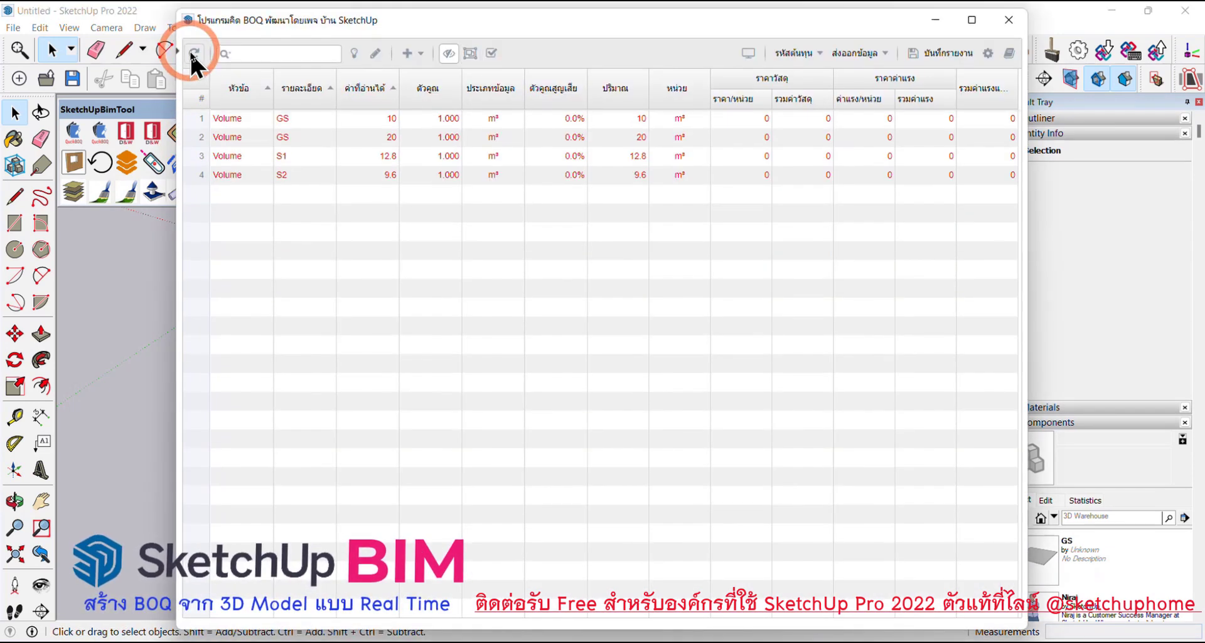
drag(484, 20, 568, 383)
scroll(447, 313, up, 1)
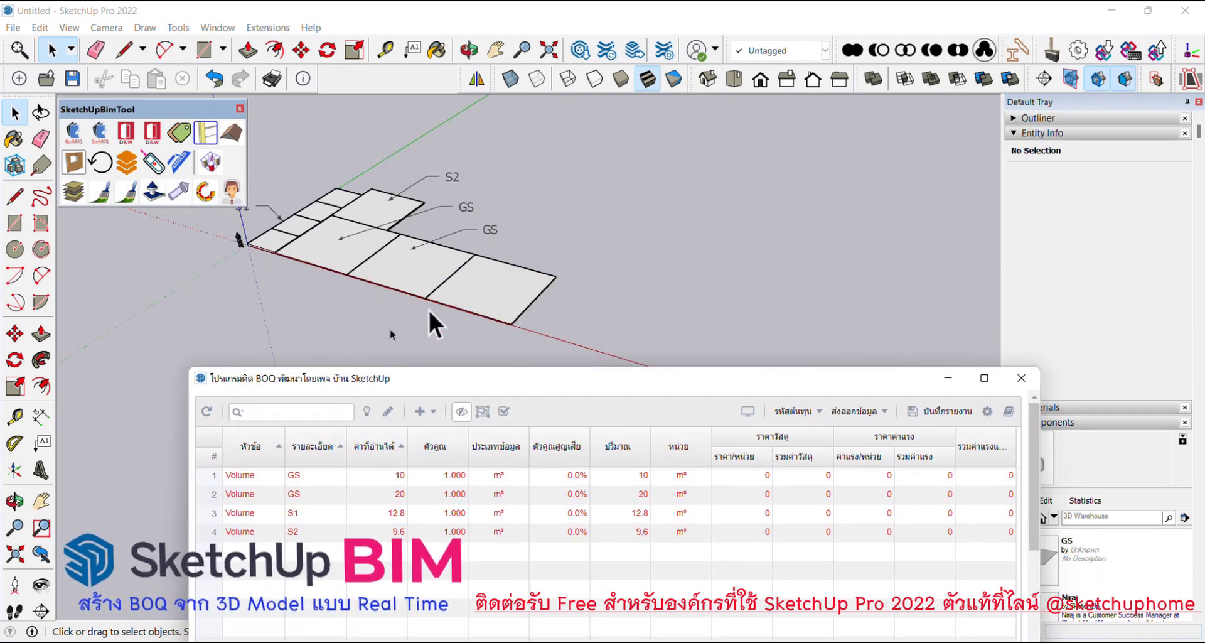
- Check which model faces the first GS row and the GS 20 row highlight
click(295, 476)
click(296, 476)
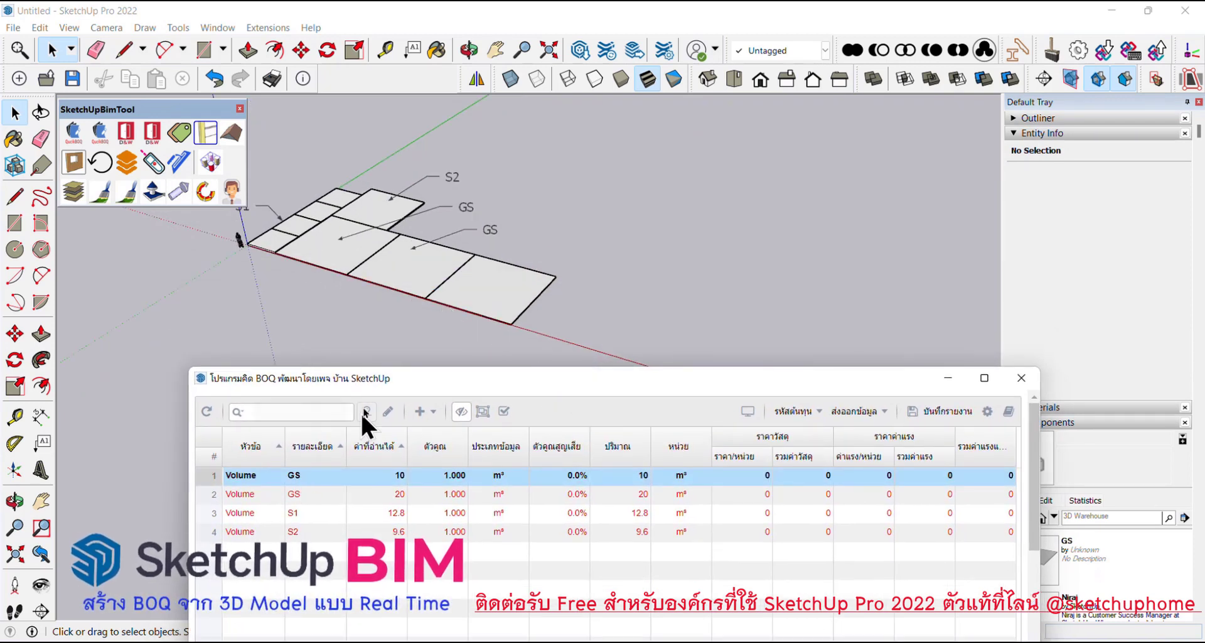
click(367, 410)
click(296, 476)
click(295, 494)
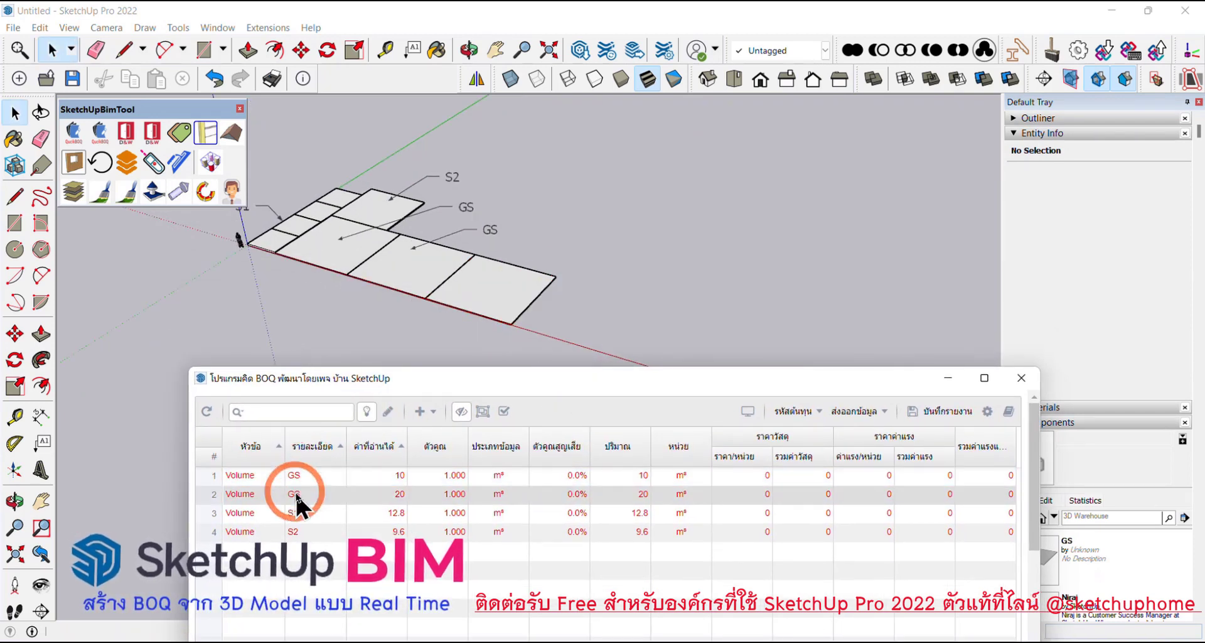
click(295, 476)
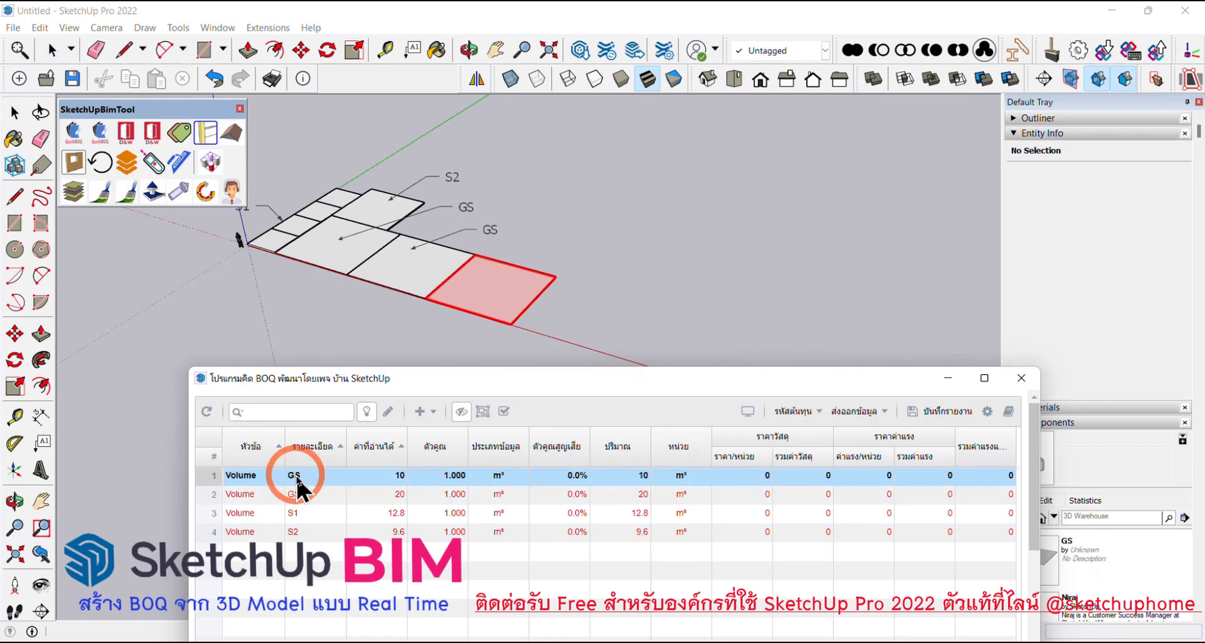
scroll(283, 349, up, 2)
click(296, 491)
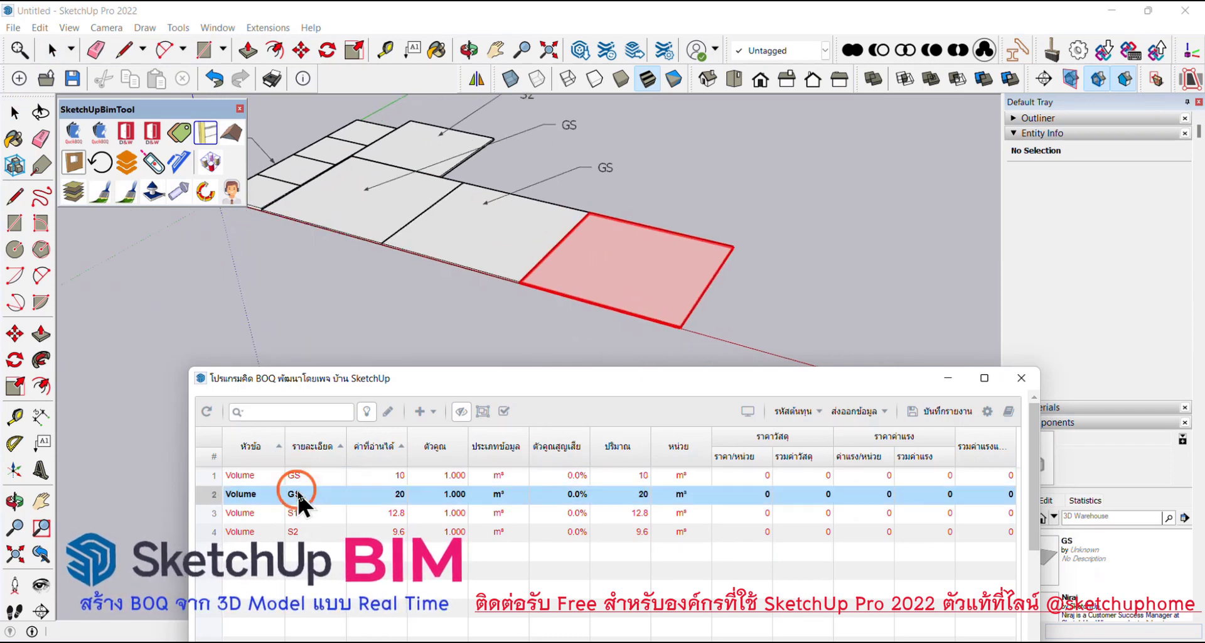
- Select the 10 m³ GS row in the table and close the help page F1 opened
mouse_move(306, 487)
mouse_down()
mouse_move(194, 484)
mouse_move(323, 496)
mouse_move(276, 486)
mouse_move(299, 320)
mouse_move(232, 188)
mouse_move(552, 214)
mouse_move(496, 270)
mouse_move(354, 240)
mouse_up()
click(309, 456)
drag(309, 456, 296, 480)
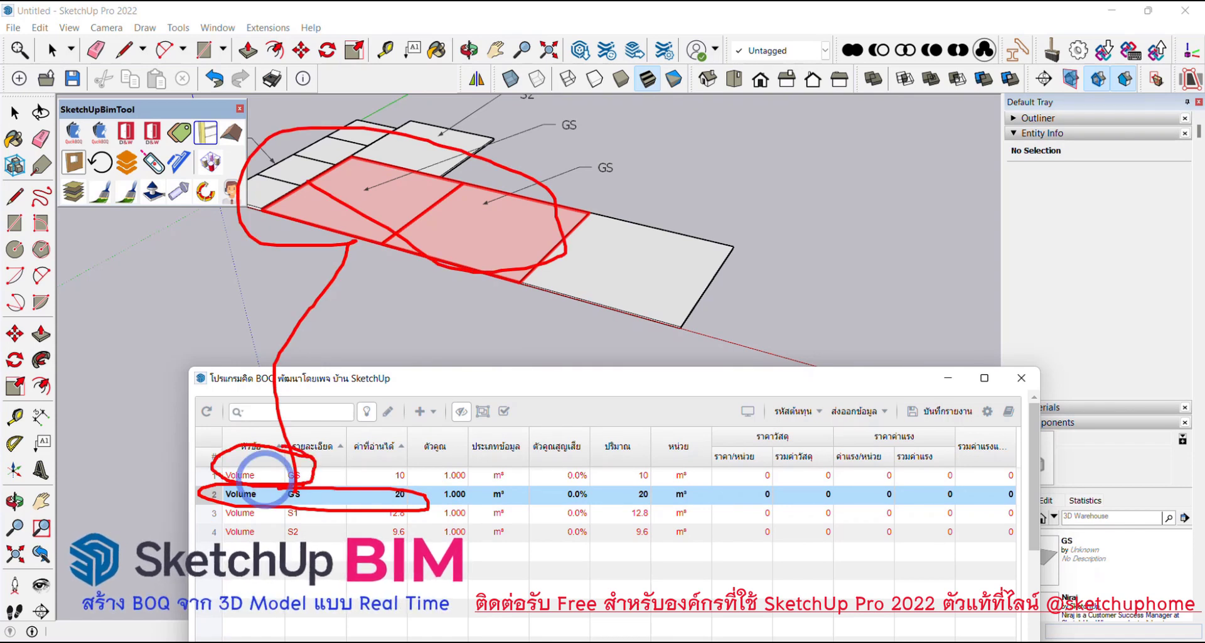
click(253, 475)
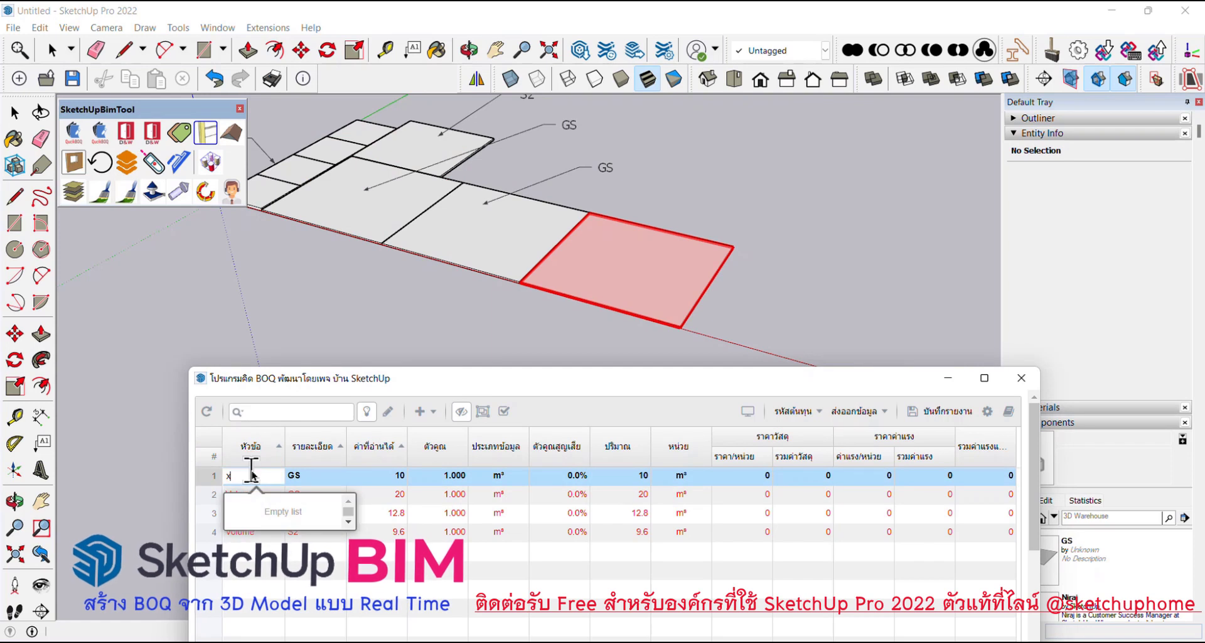
key(F1)
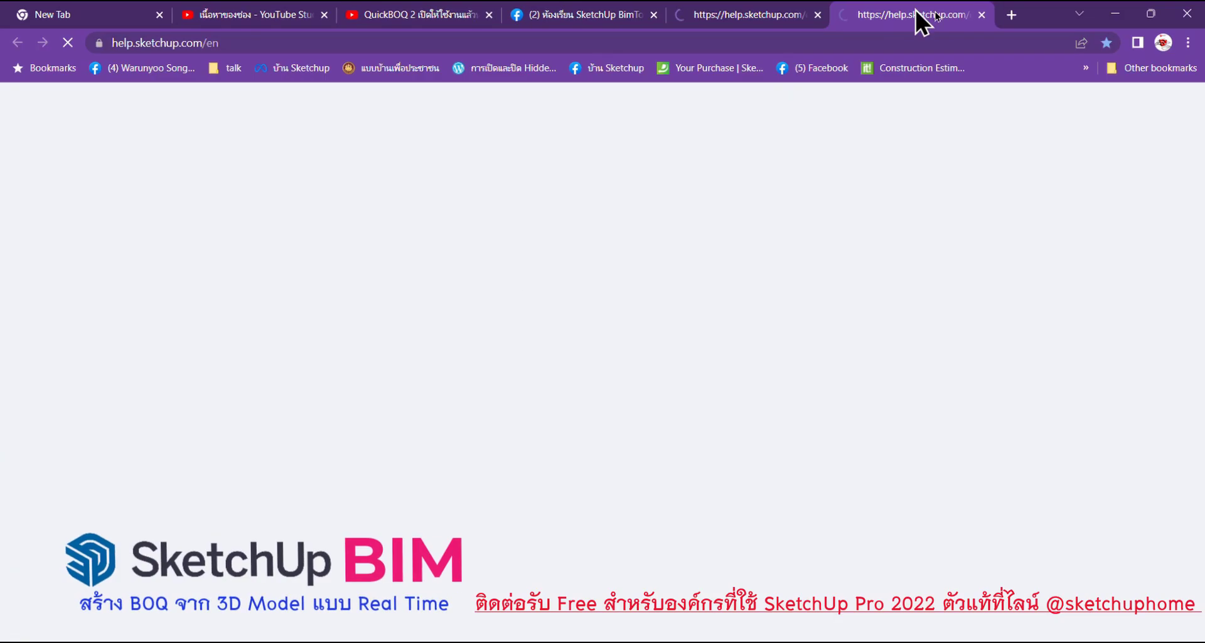
click(1116, 13)
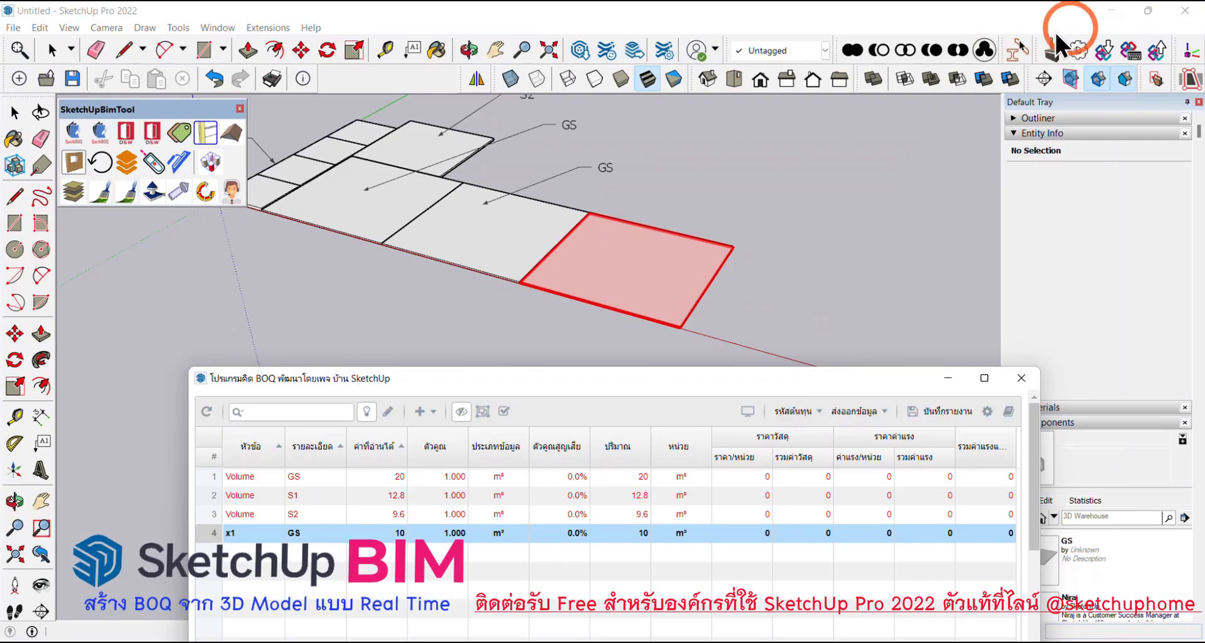
- Change the x1 row heading to Volume, then reselect the 10 m³ GS row
double_click(242, 532)
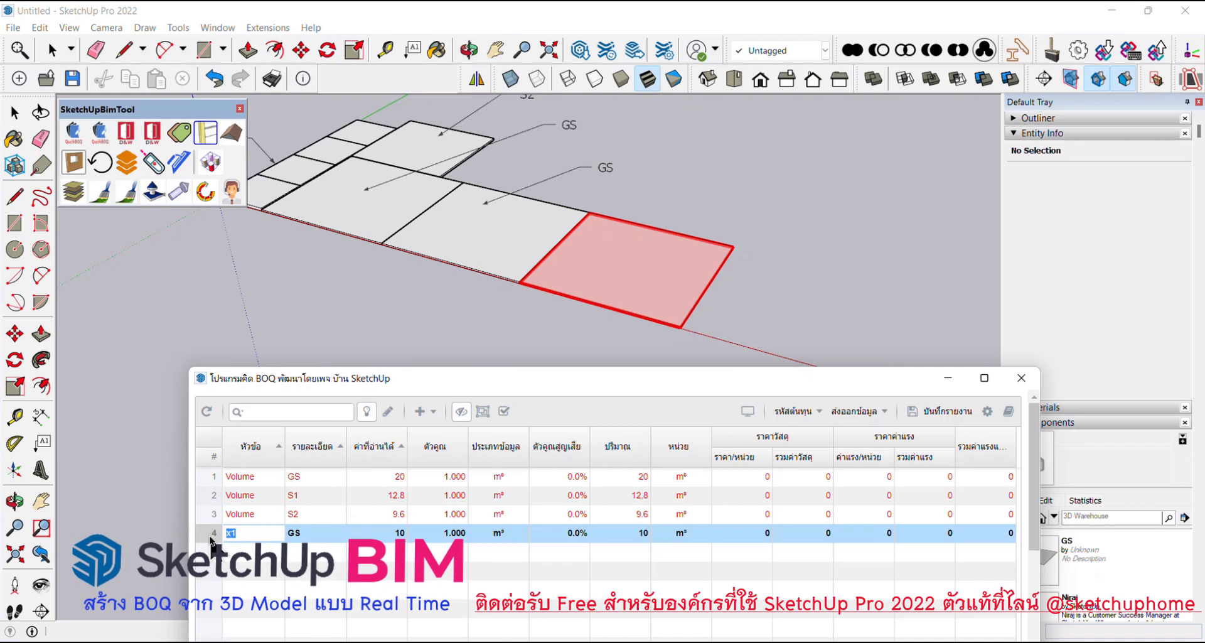
text(Volume)
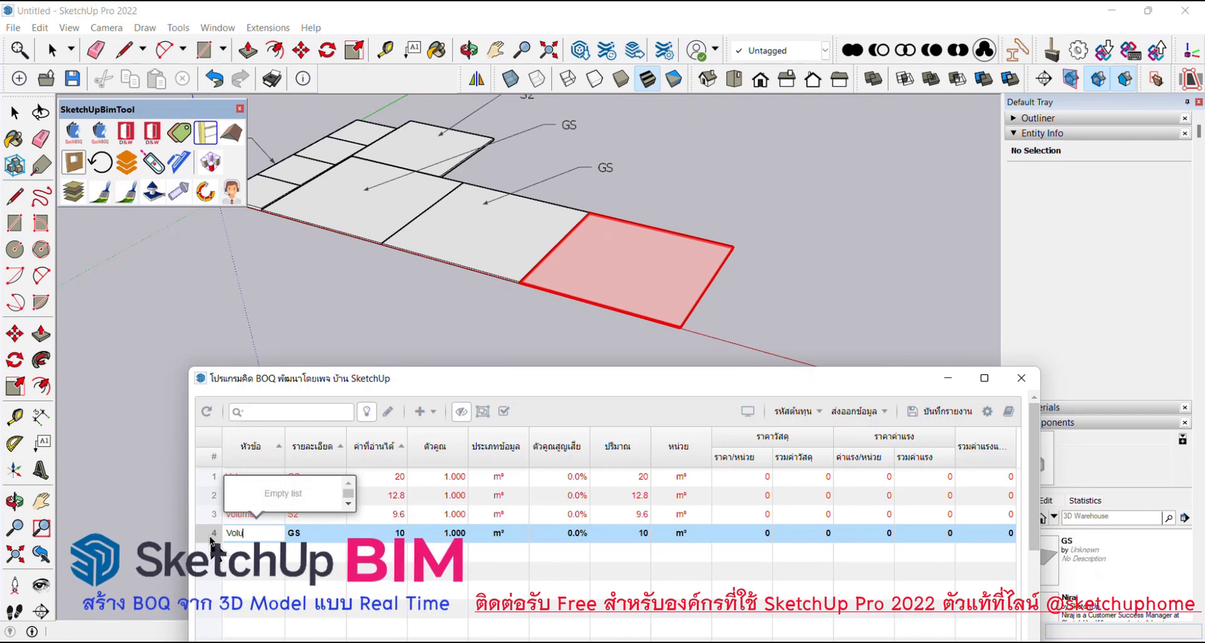
click(279, 583)
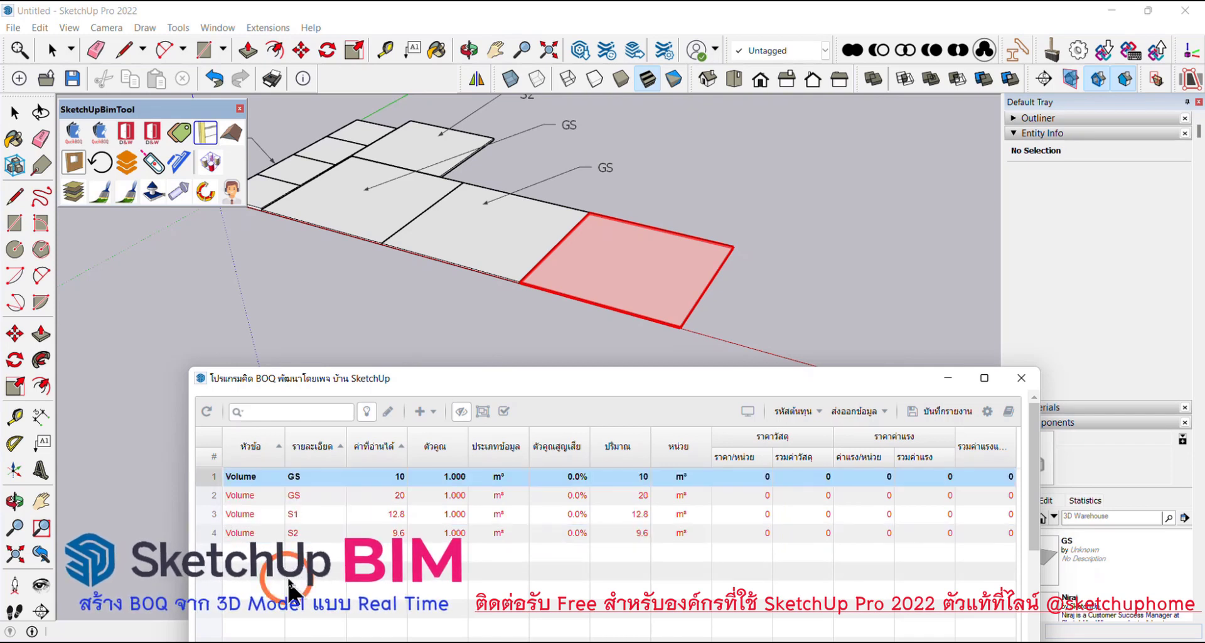
click(304, 472)
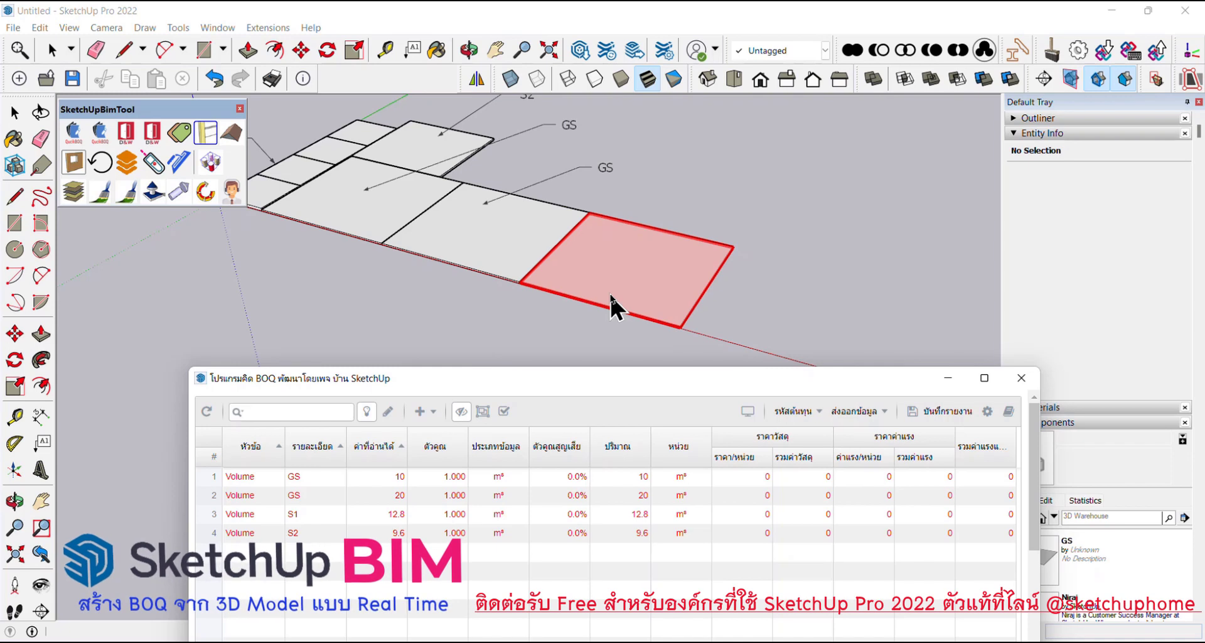
click(312, 478)
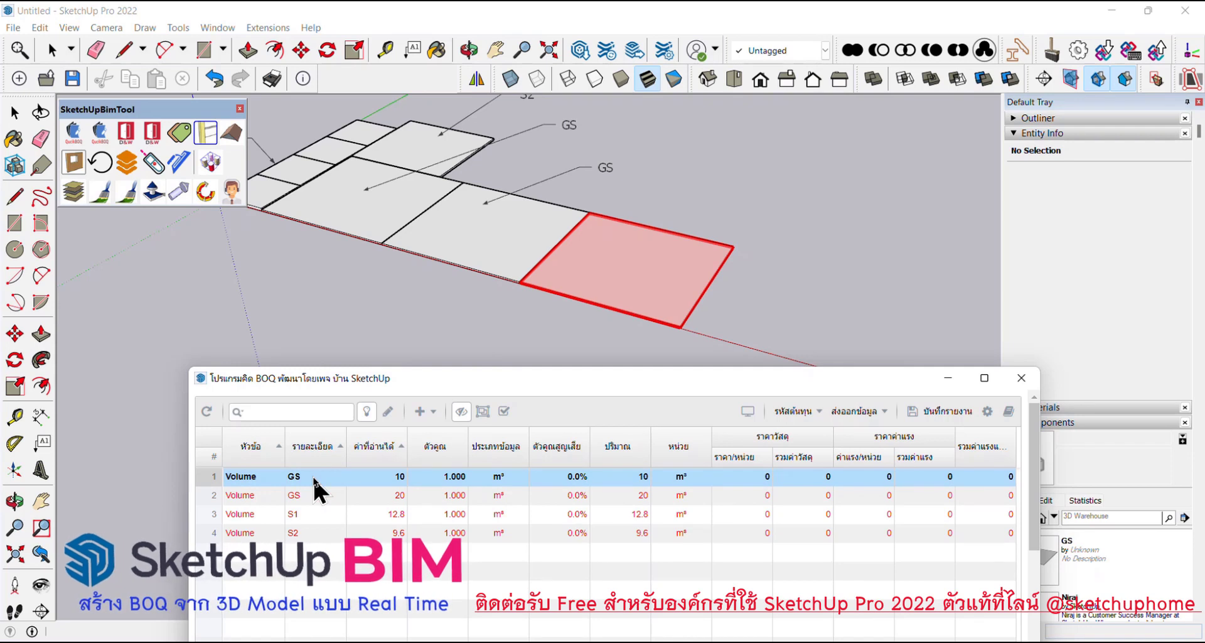
- Rename the 10 m³ row's detail from GS to S3 and refresh the quantity list
click(312, 477)
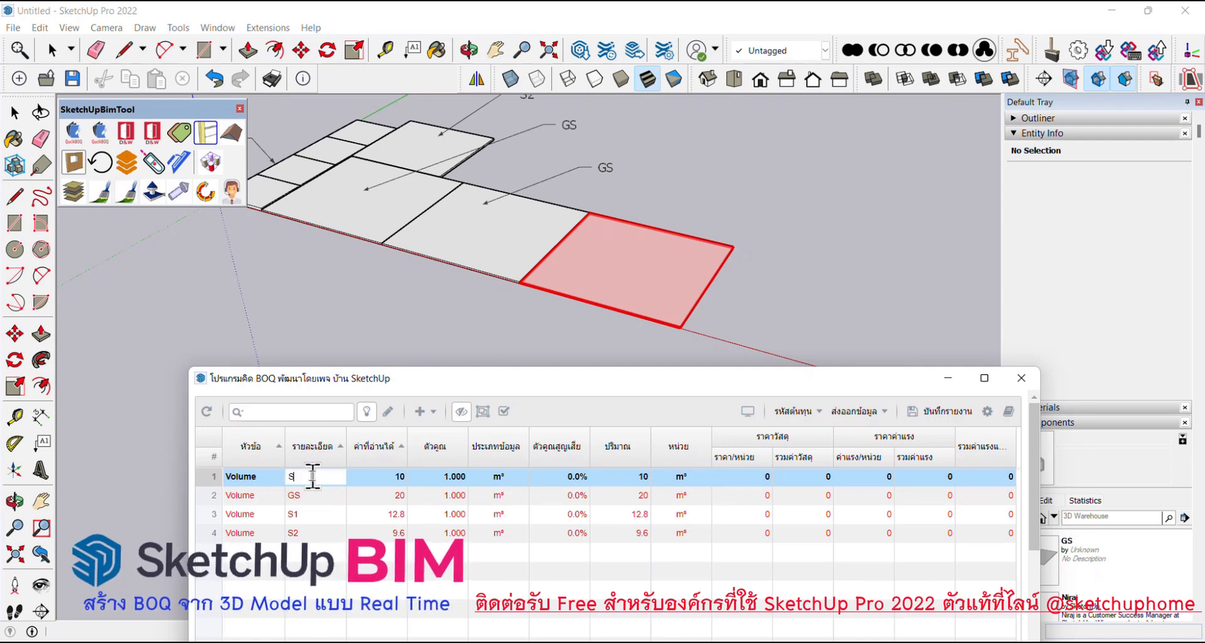
text(S3)
key(Return)
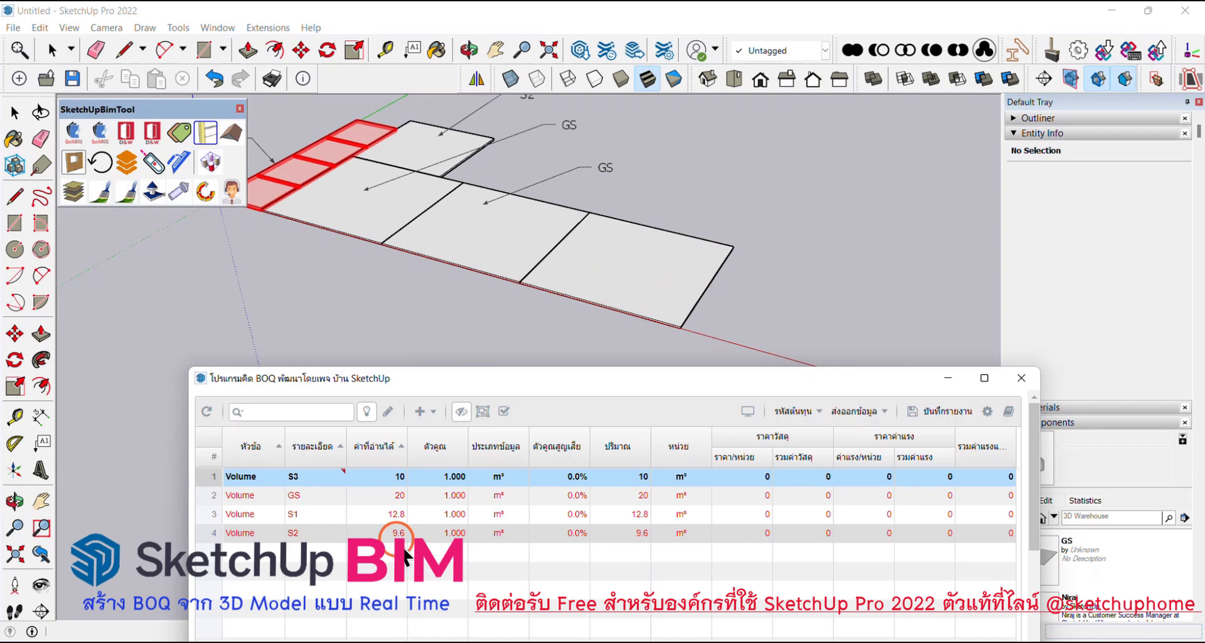
click(199, 407)
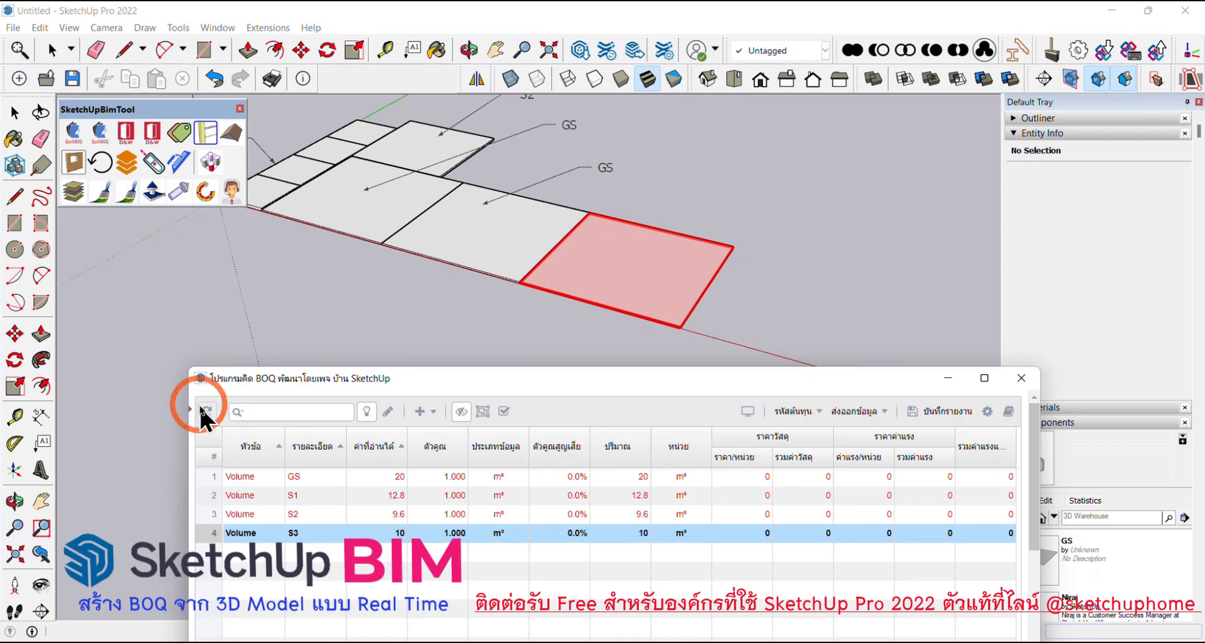
scroll(453, 330, down, 5)
click(439, 302)
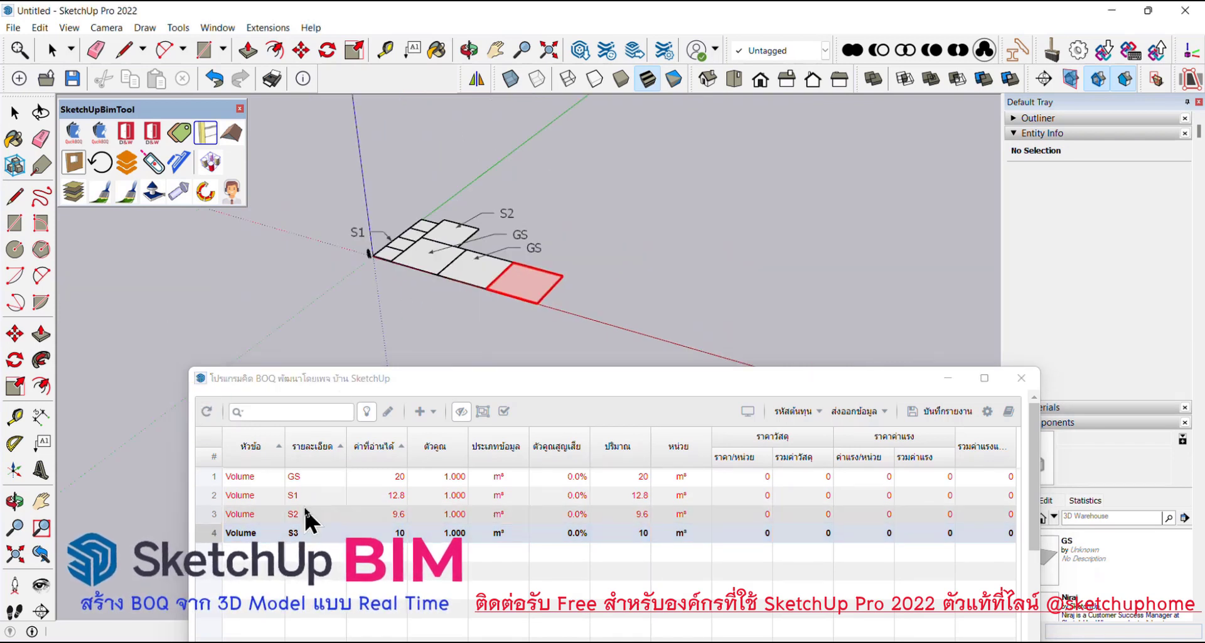
scroll(493, 253, up, 2)
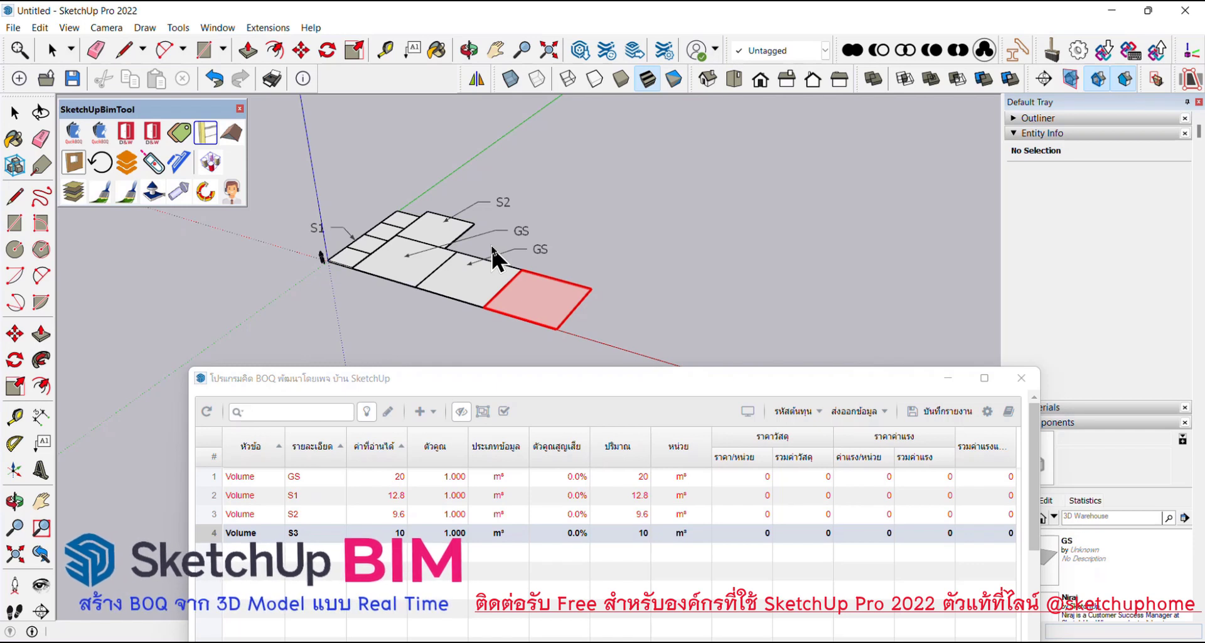
- Show the Document Presentation and highlight the Volume group, then the GS, S1, S2 and S3 slabs
click(749, 410)
mouse_move(686, 368)
mouse_down()
mouse_move(756, 288)
mouse_move(762, 249)
mouse_up()
drag(657, 256, 980, 139)
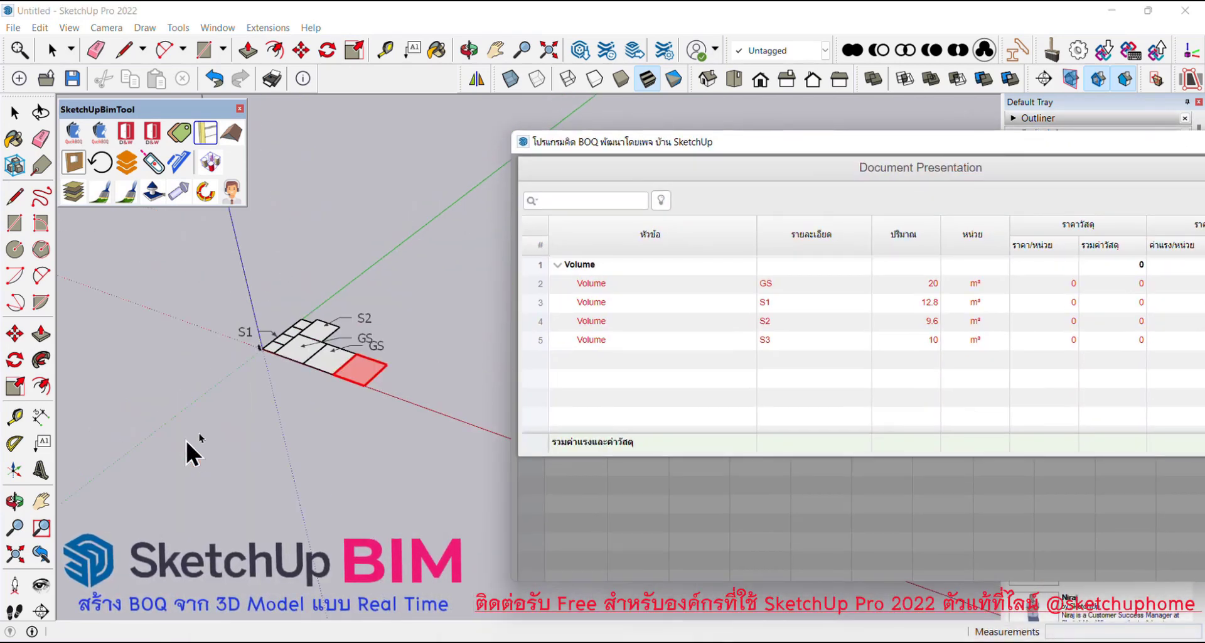
click(573, 264)
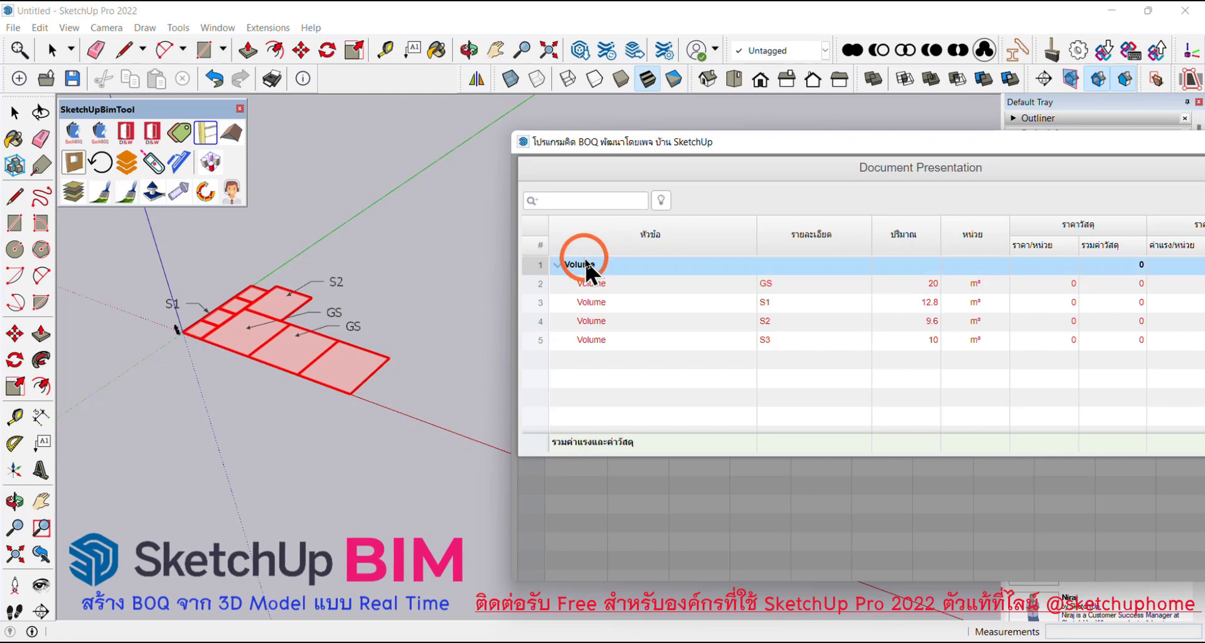
click(593, 284)
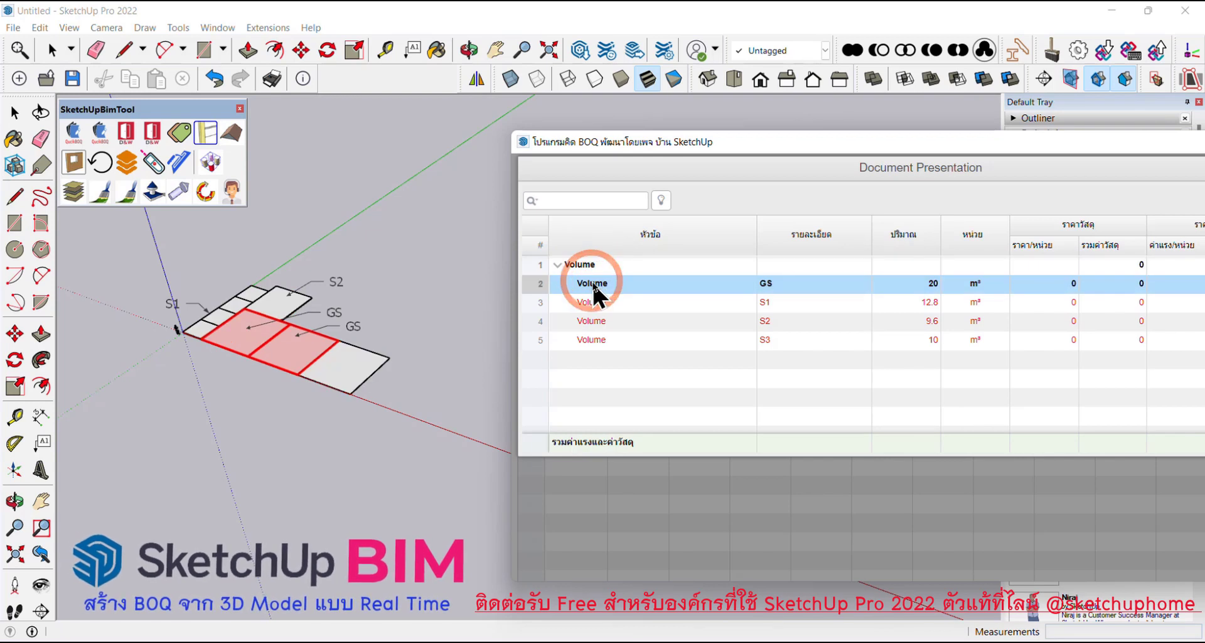
click(589, 303)
click(591, 319)
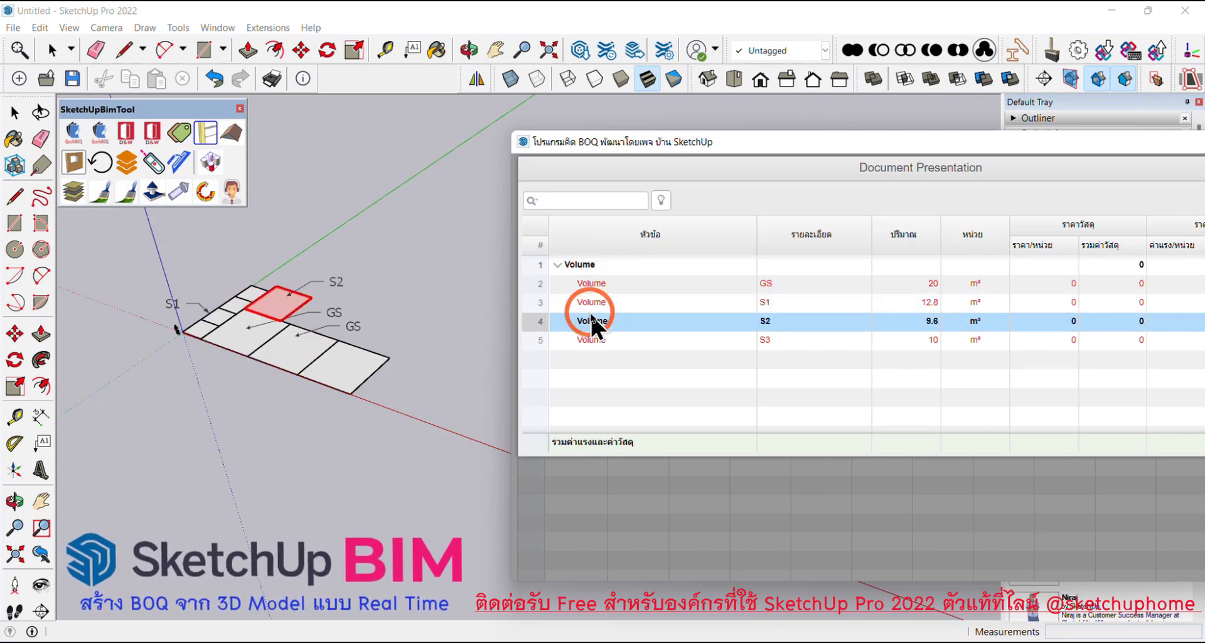
click(594, 339)
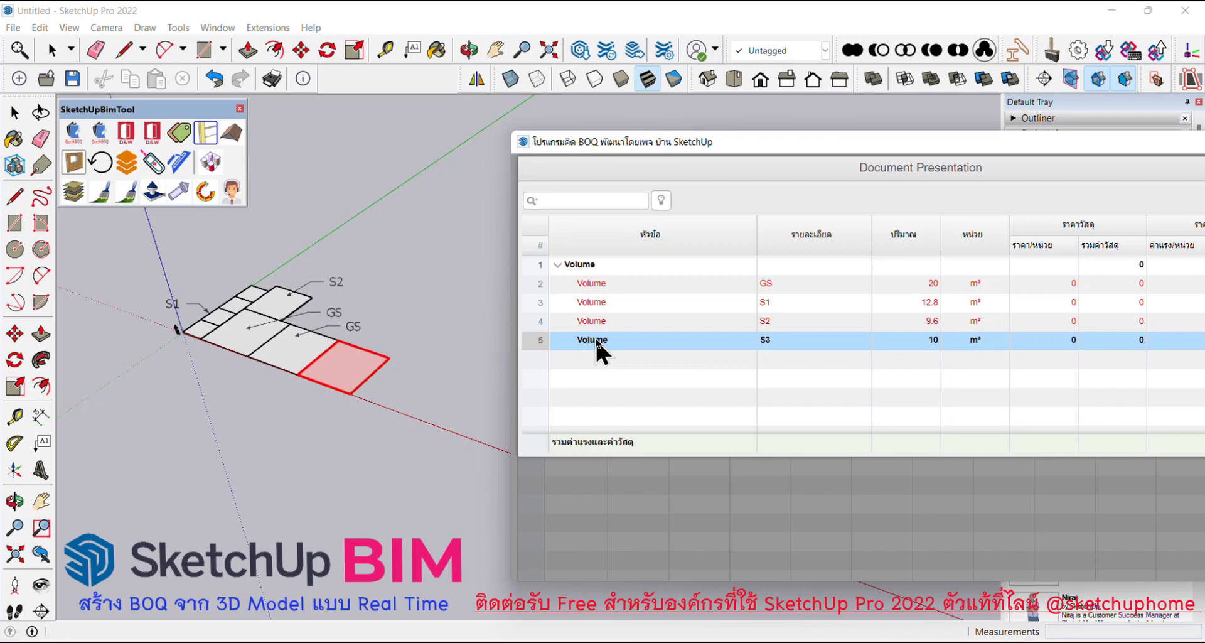
- Close the Document Presentation and move the BOQ window to the right
drag(726, 164, 447, 189)
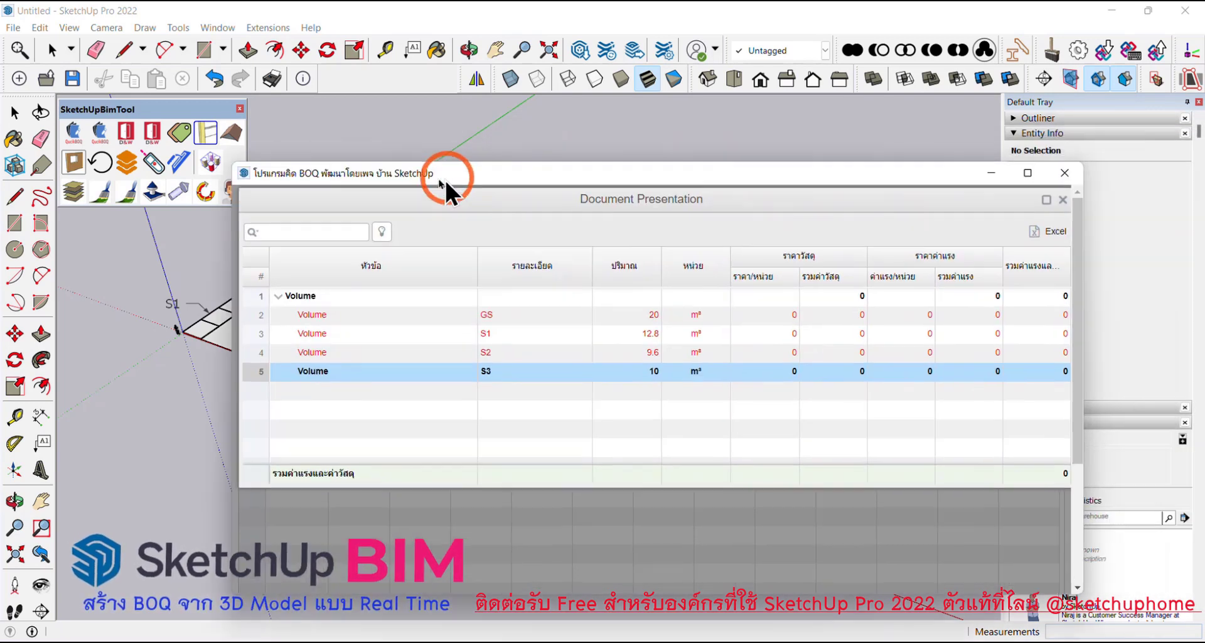
click(1048, 202)
drag(549, 188, 720, 160)
- Highlight the GS, S1, S2 and S3 slabs row by row, then select all four rows
scroll(314, 280, up, 2)
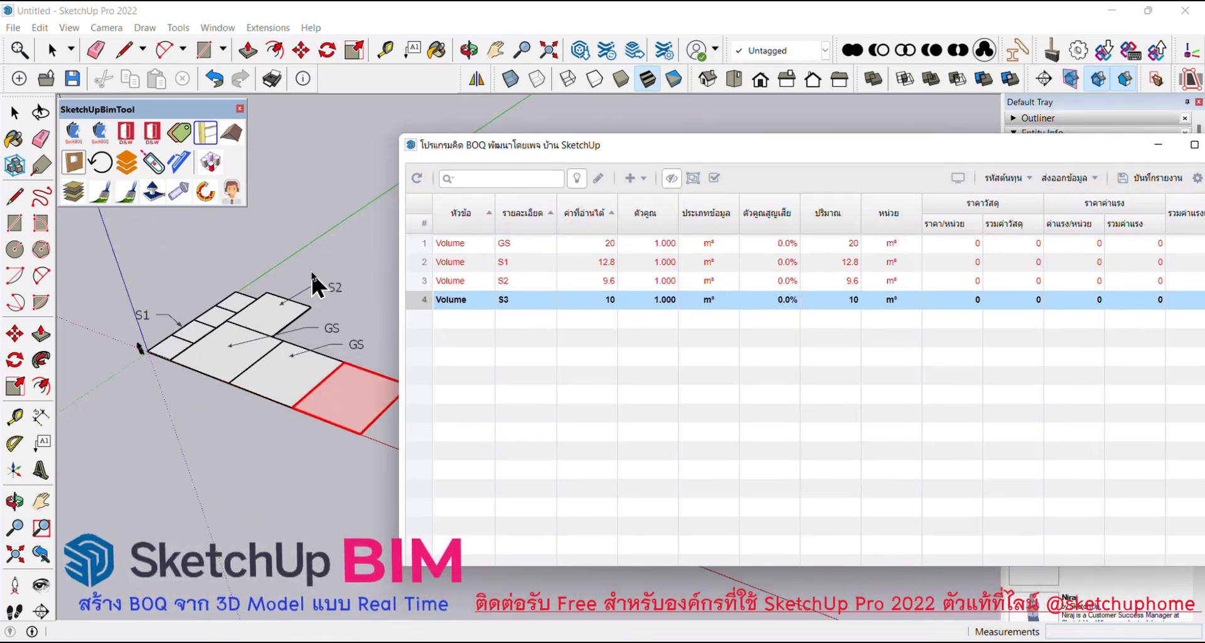
click(506, 244)
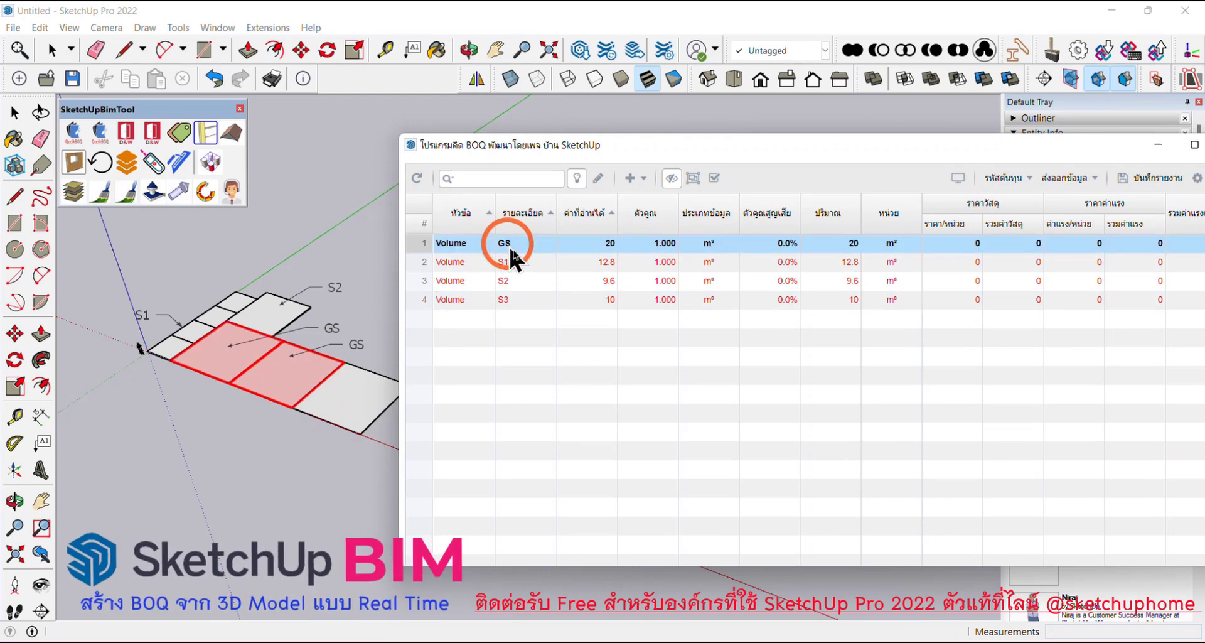
click(514, 261)
click(517, 279)
click(518, 298)
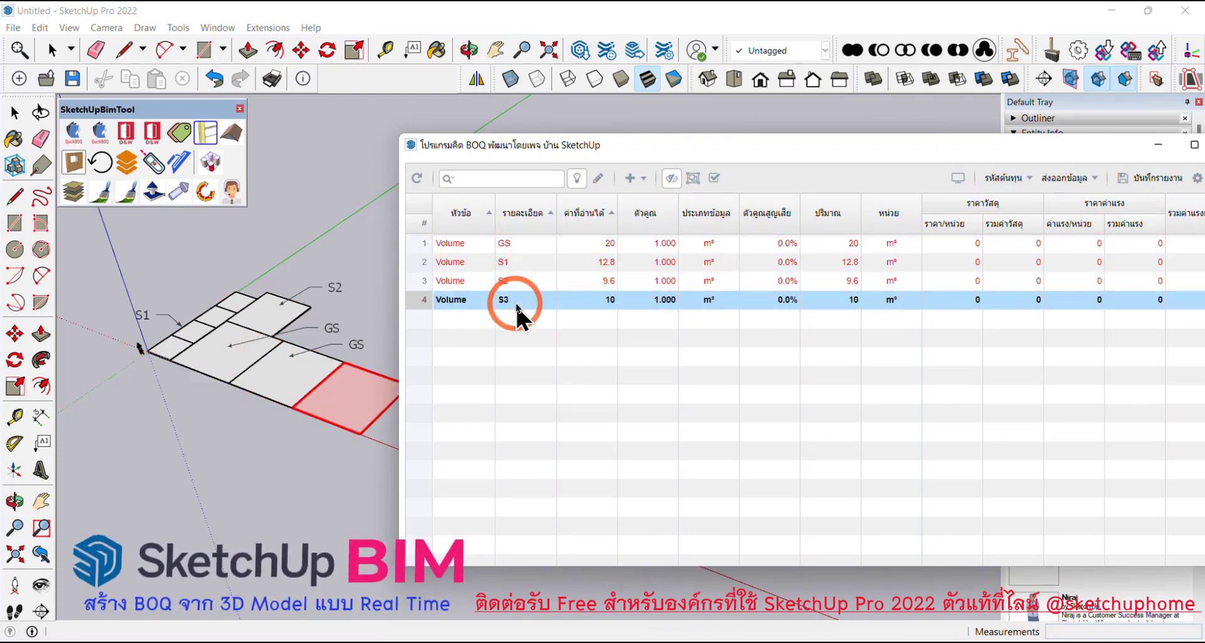
shift+click(491, 244)
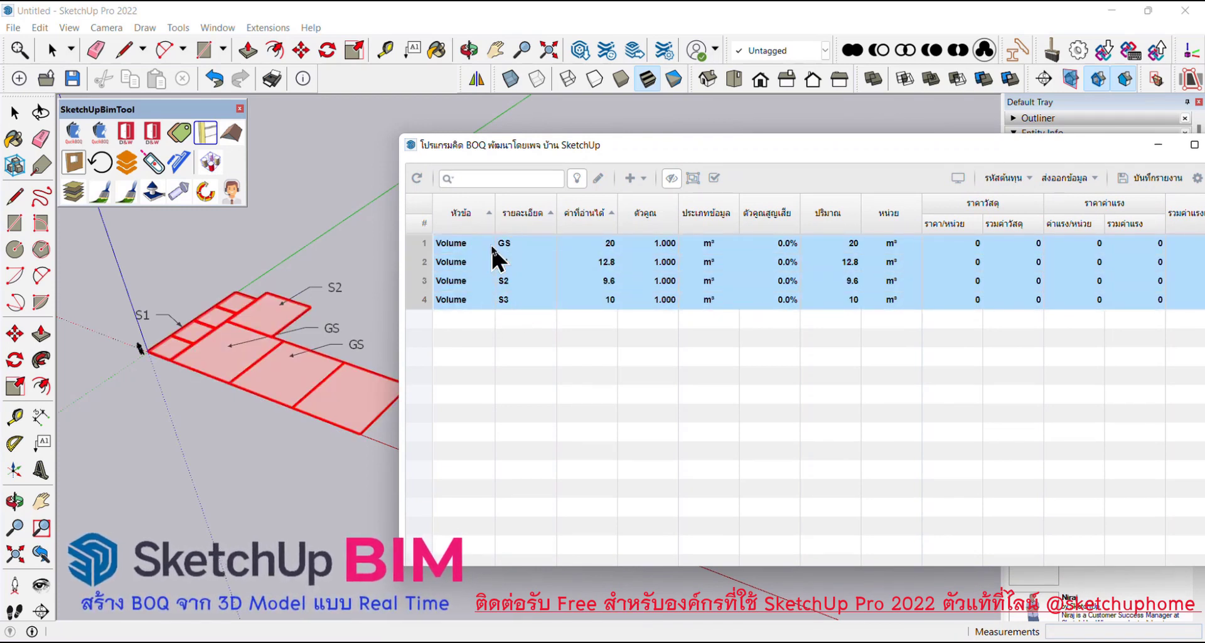